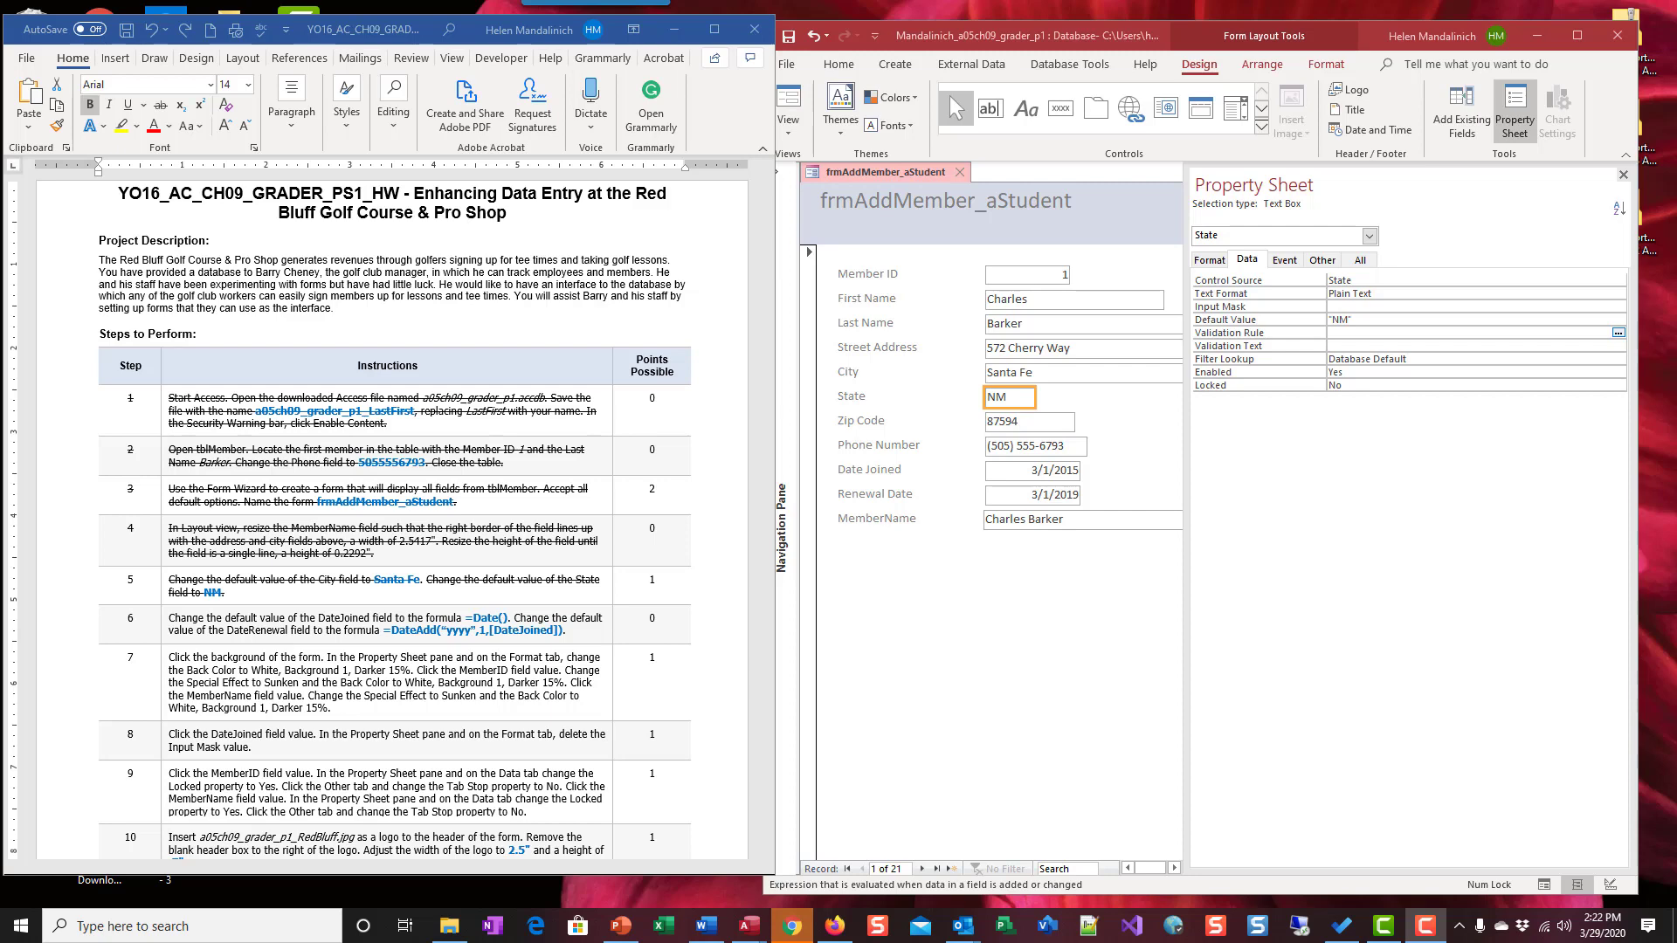
Set the default value of the DateJoined field on frmAddMember_aStudent to =Date().
scroll(646, 468, "down", 5)
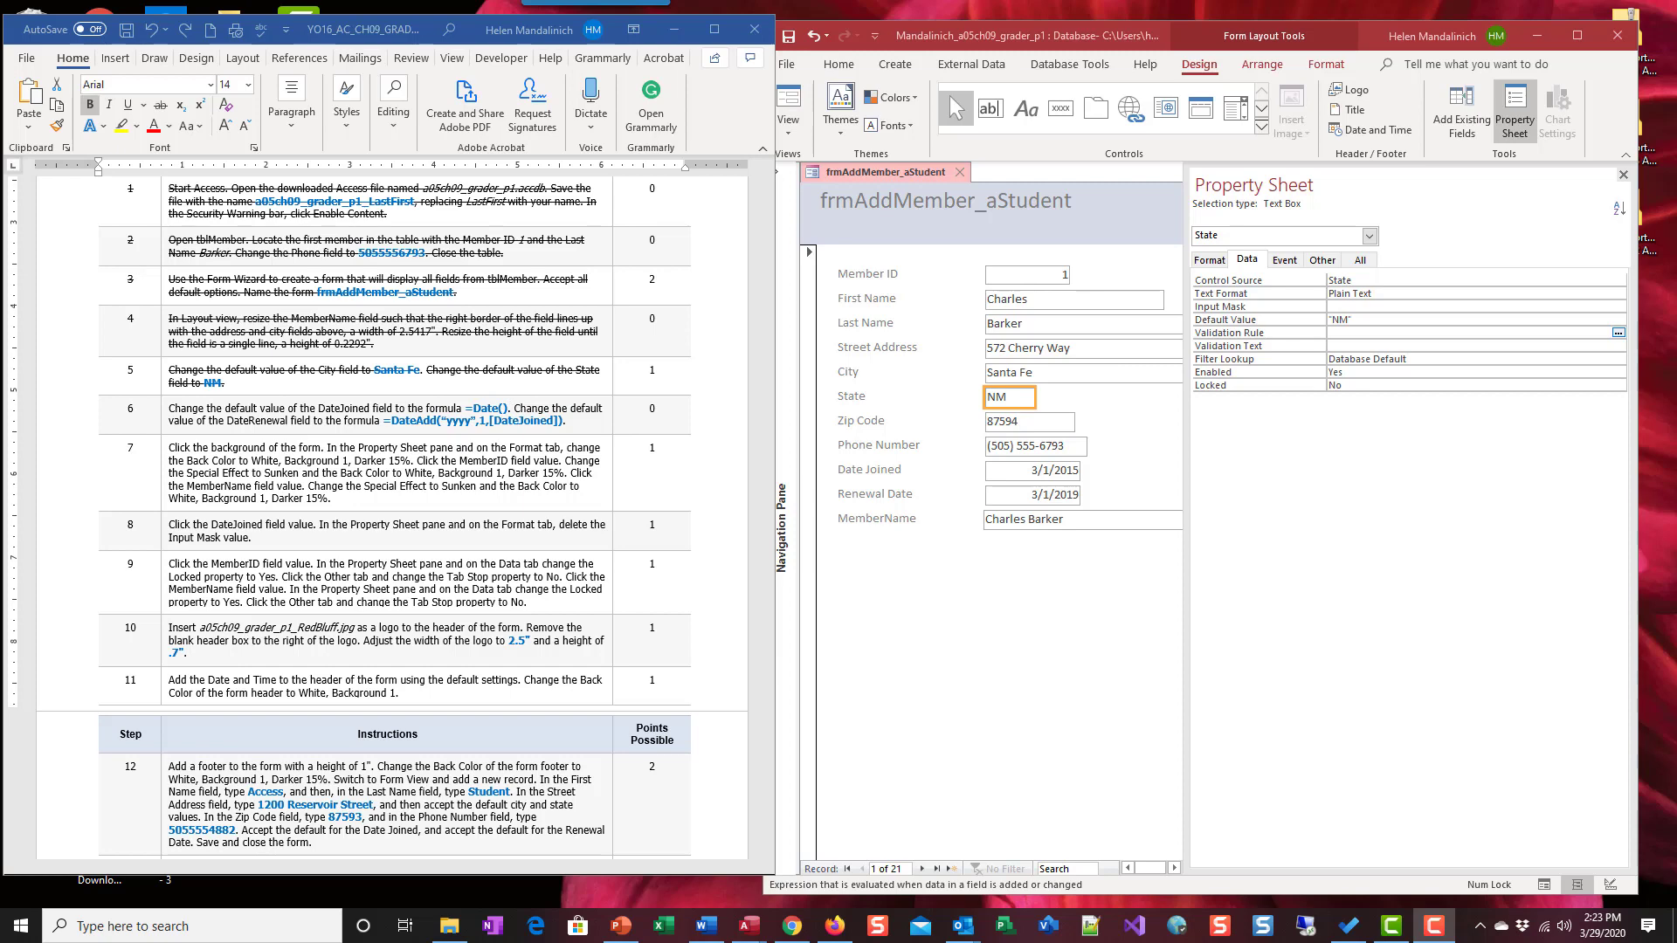
key("alt+Tab")
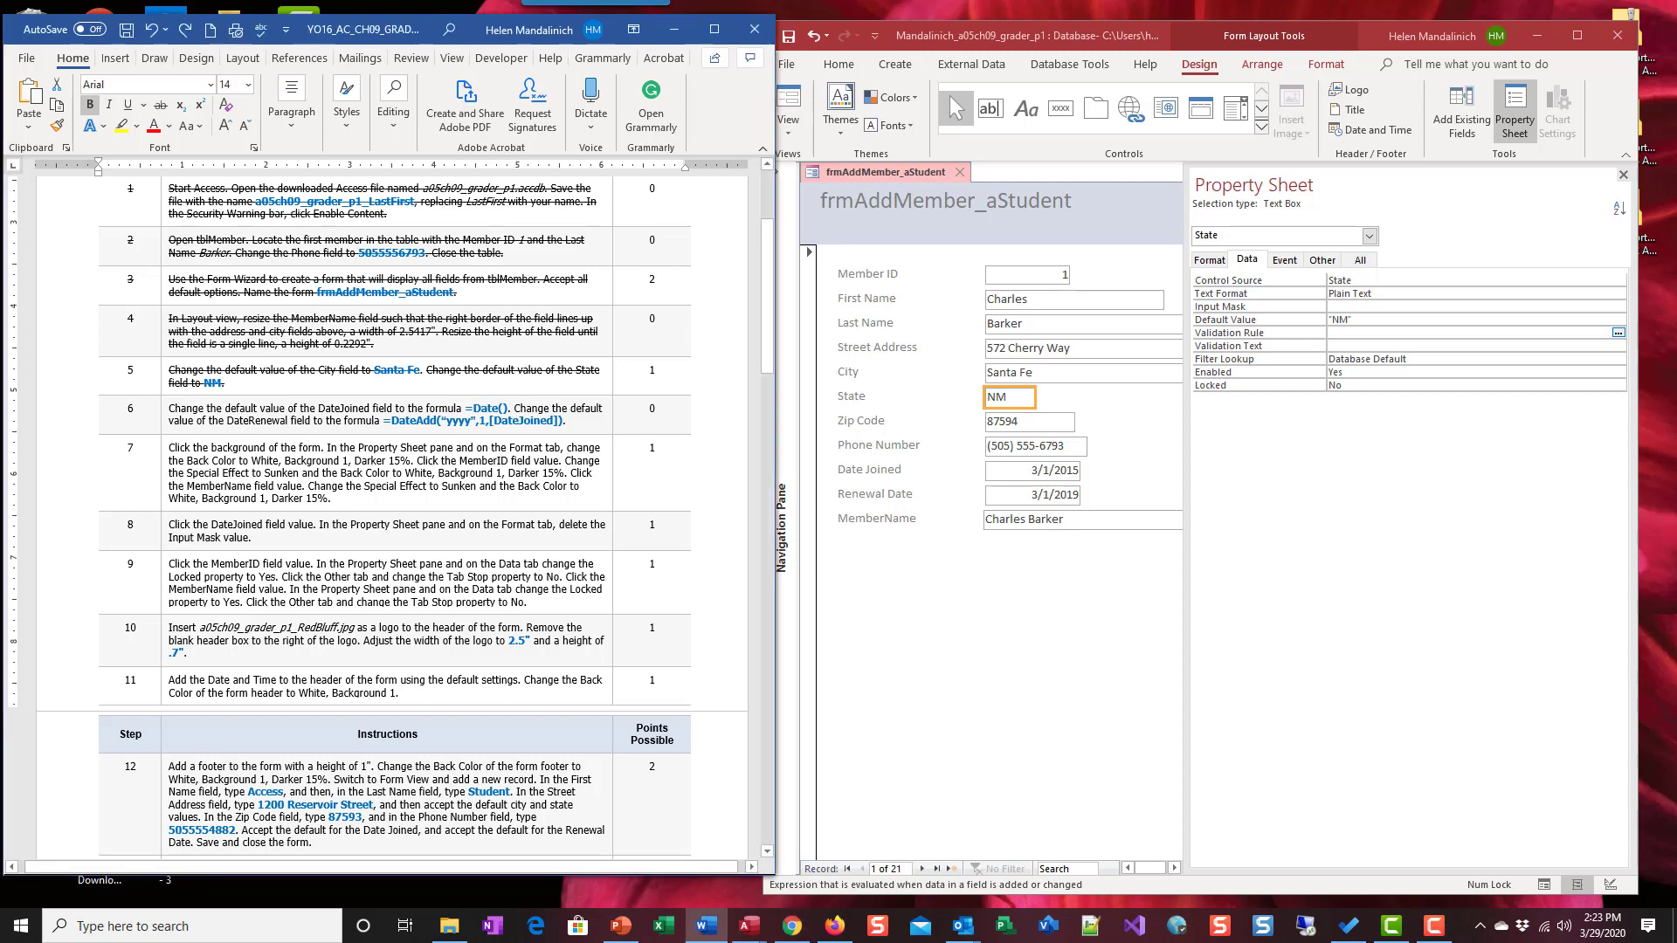
key("alt+Tab")
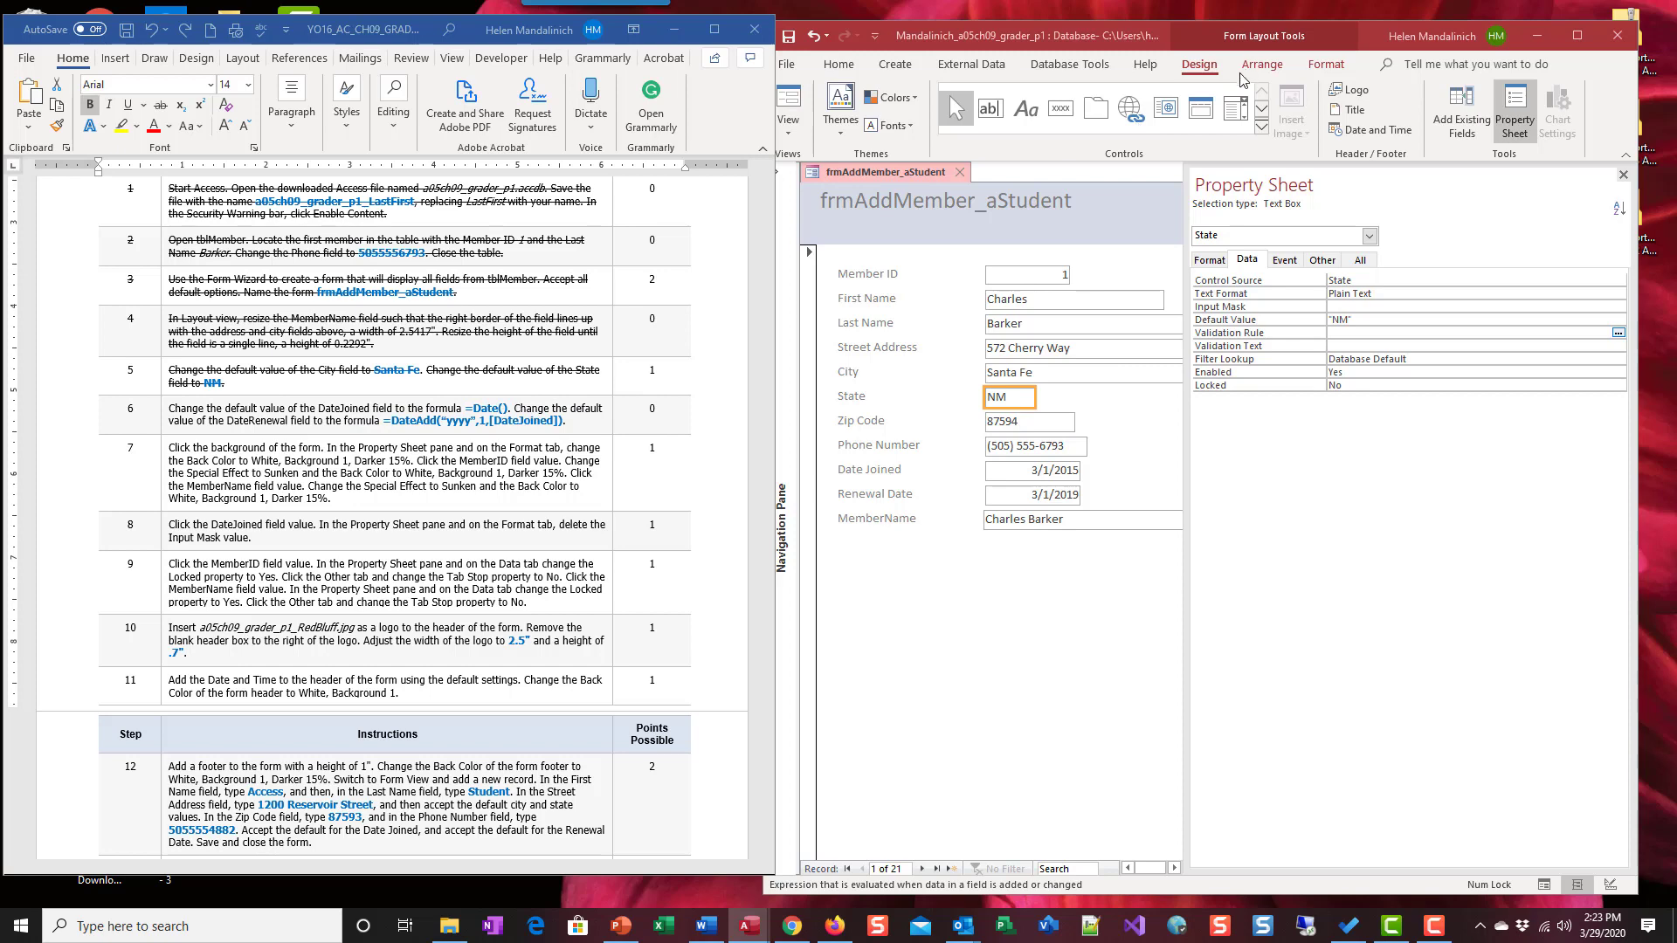
left_click(1017, 470)
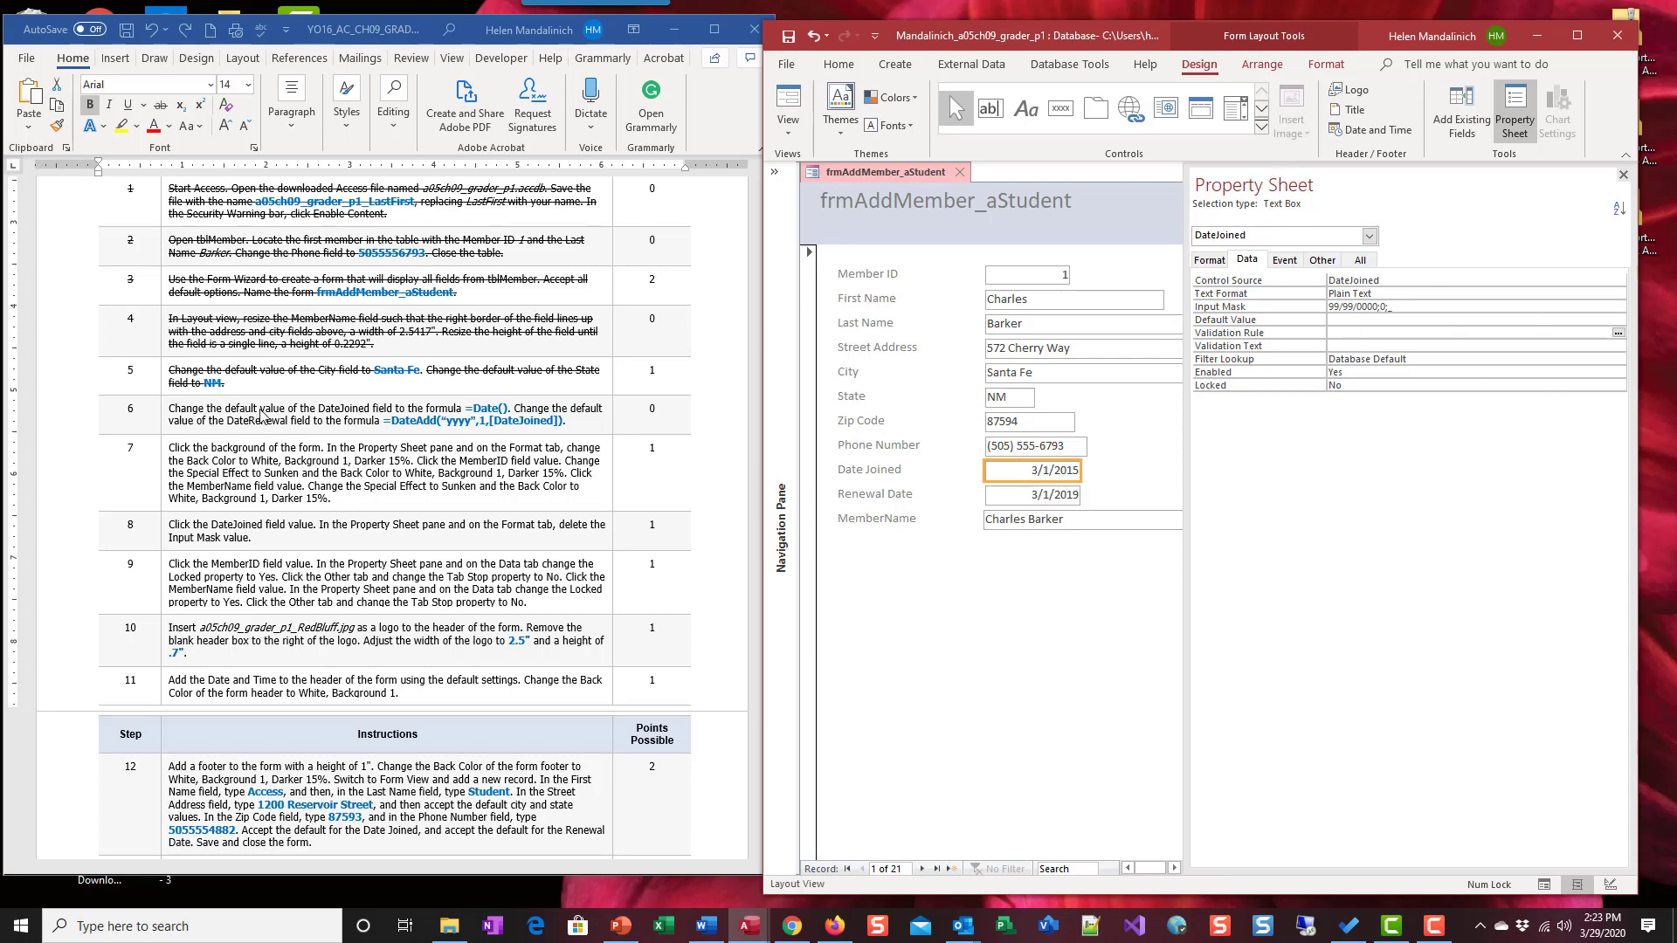
left_click(1366, 320)
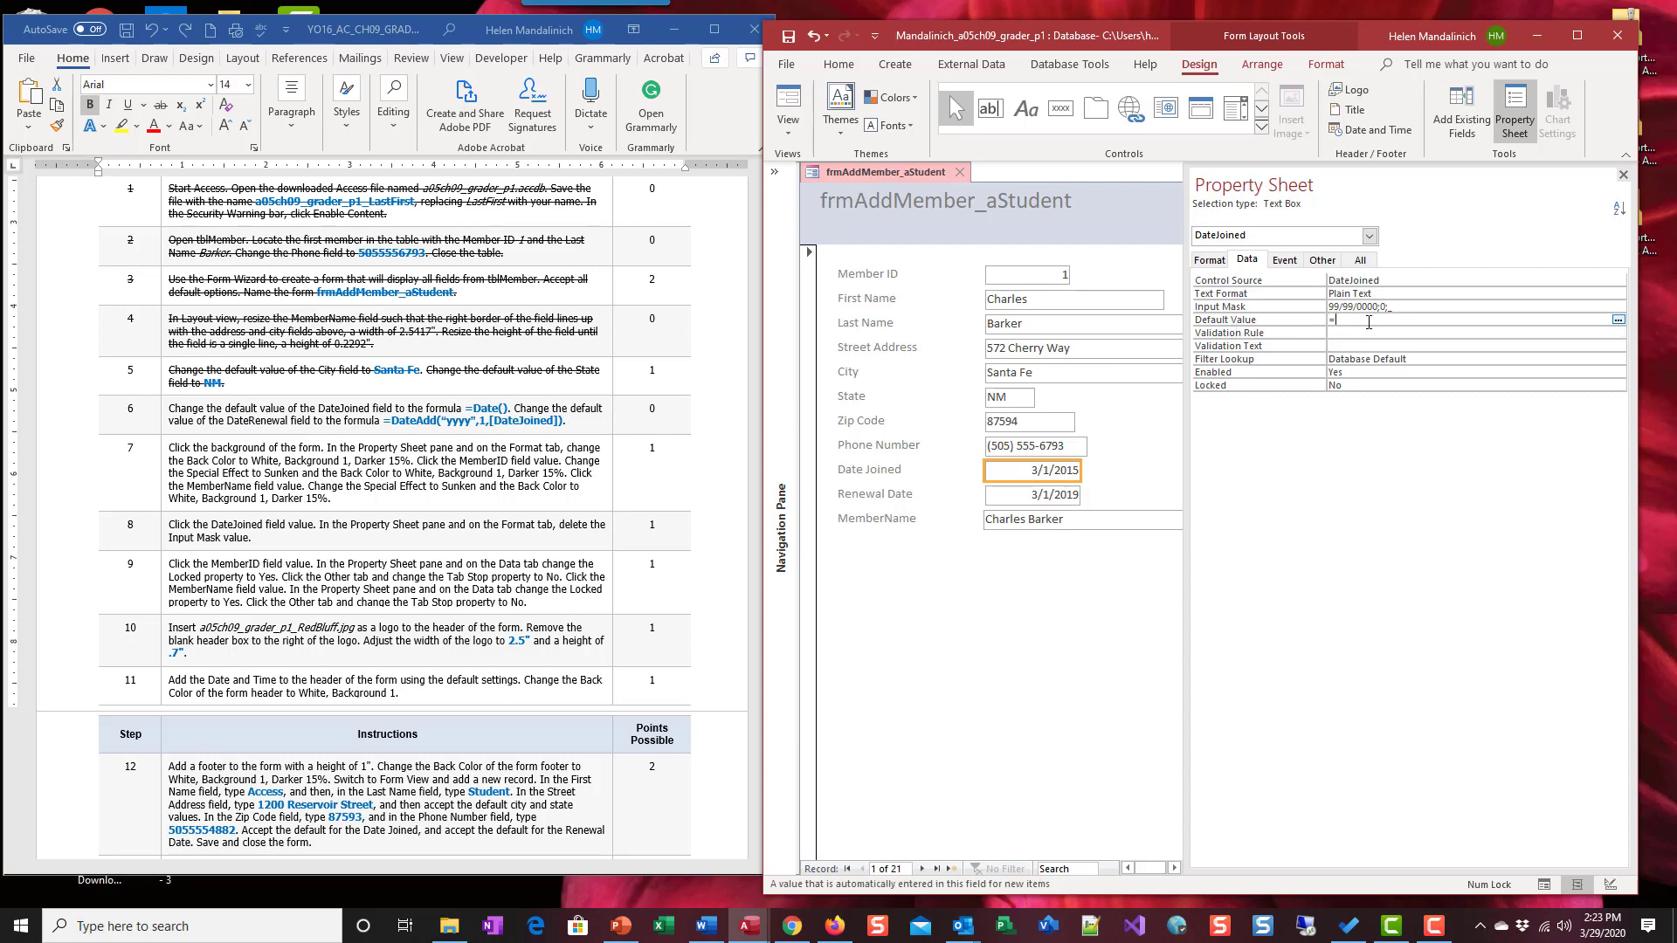
type("=dat")
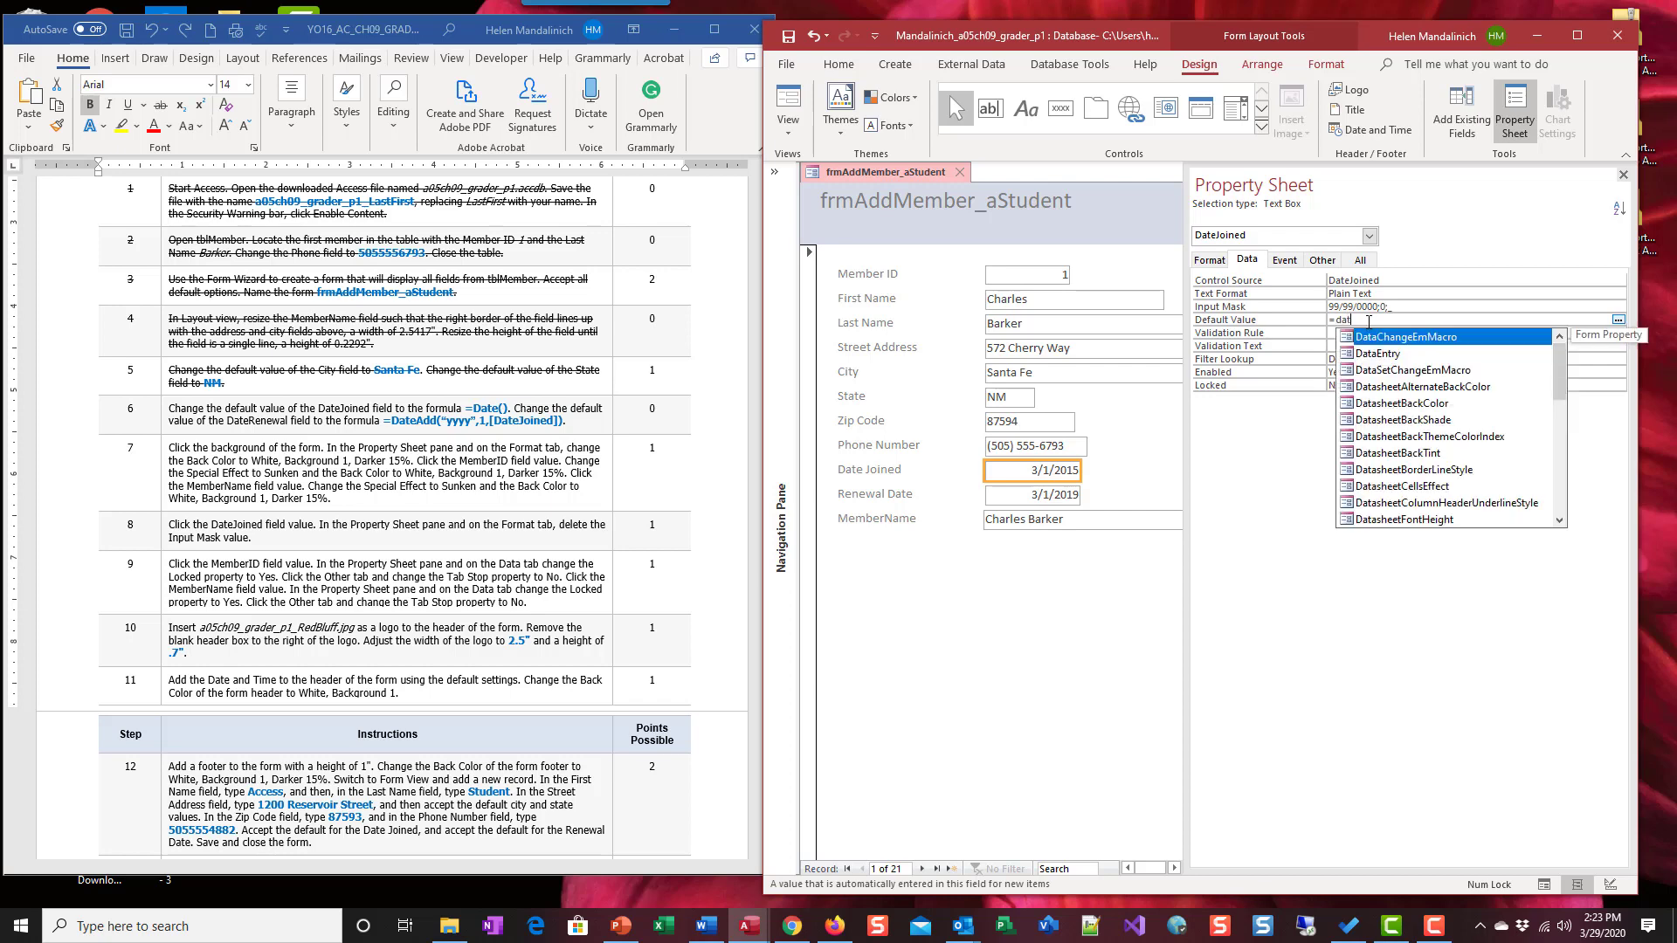
type("e(")
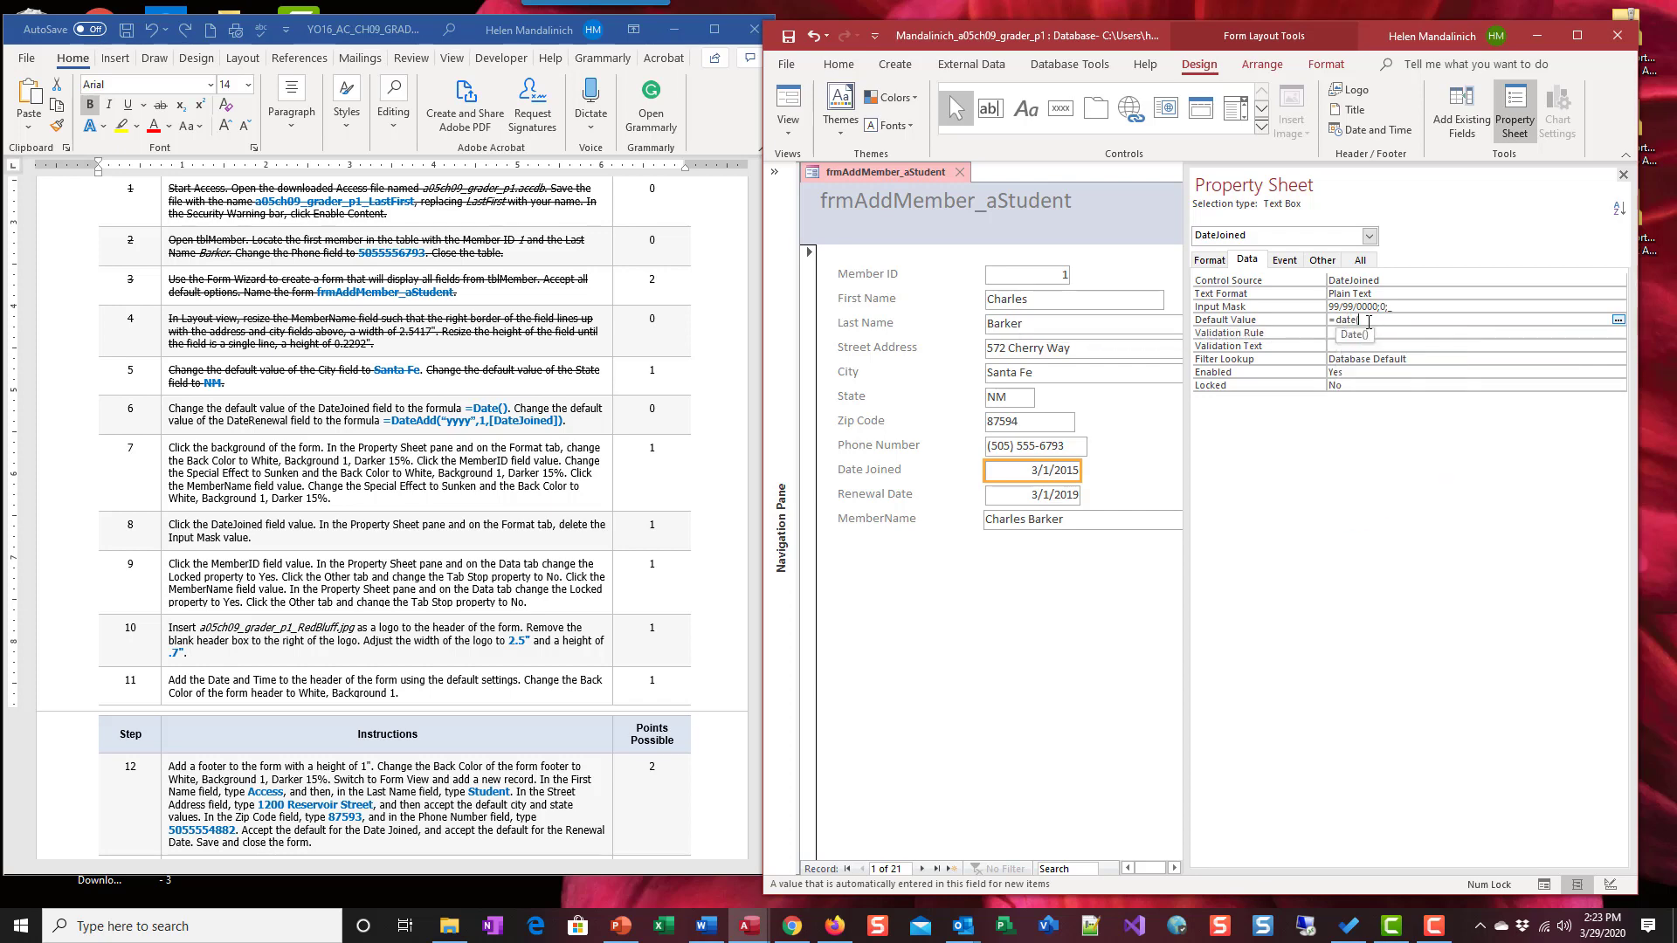
type(")")
key("Return")
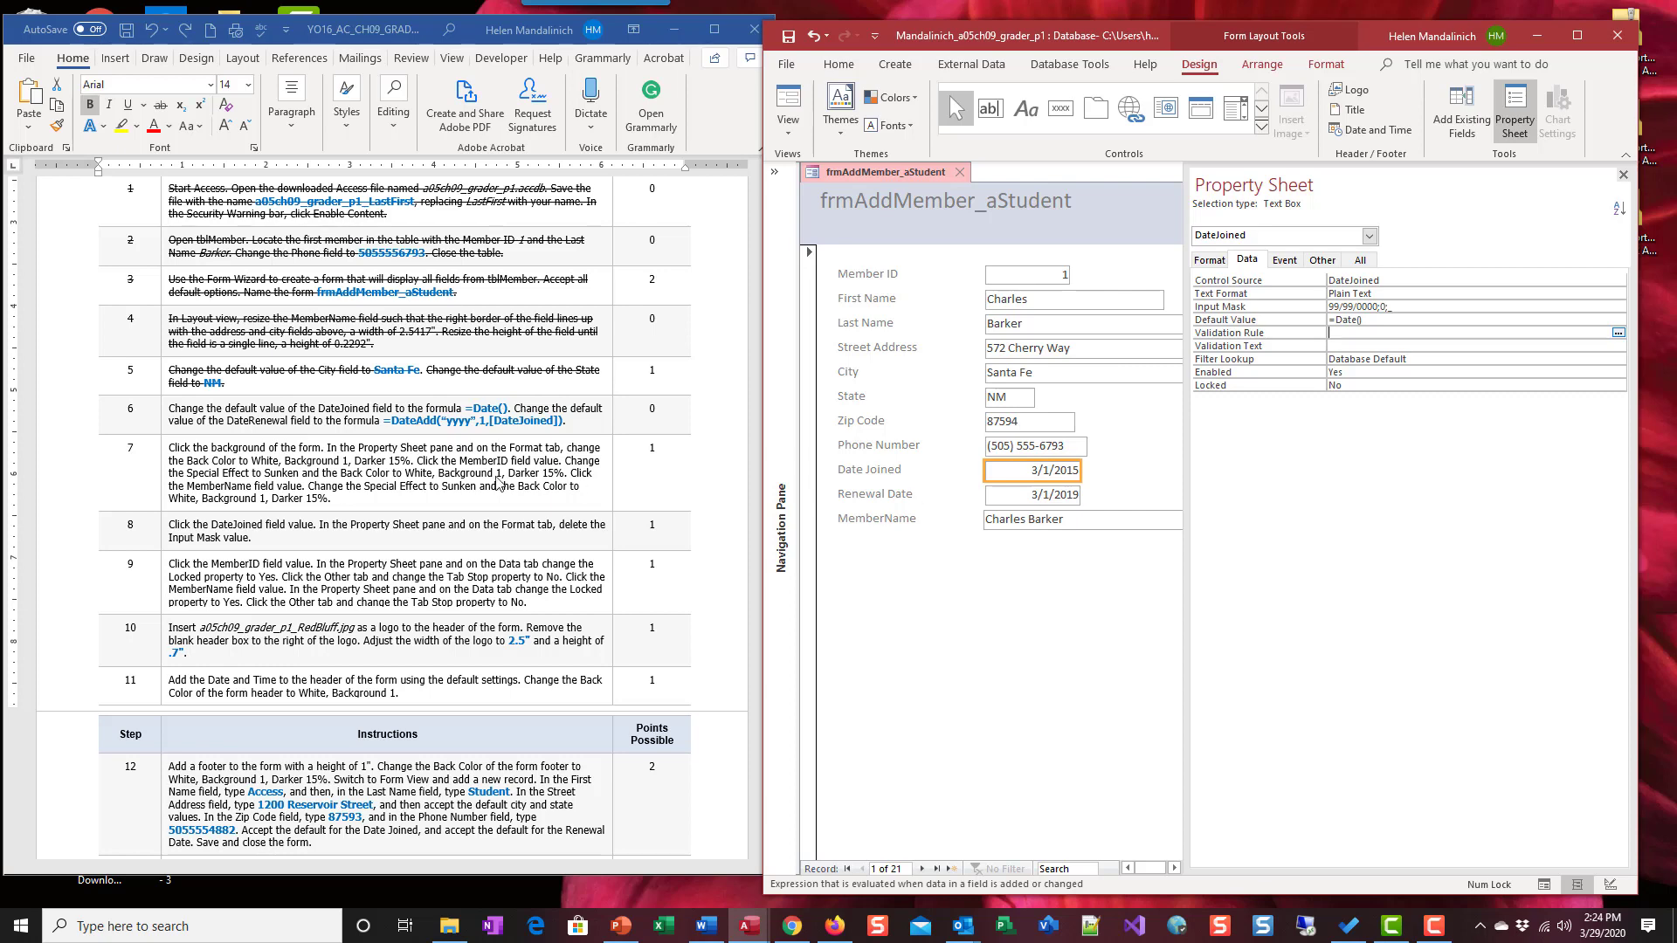
Switch to the Word instructions and strike through the DateJoined default value sentence in step 6.
left_click(514, 408)
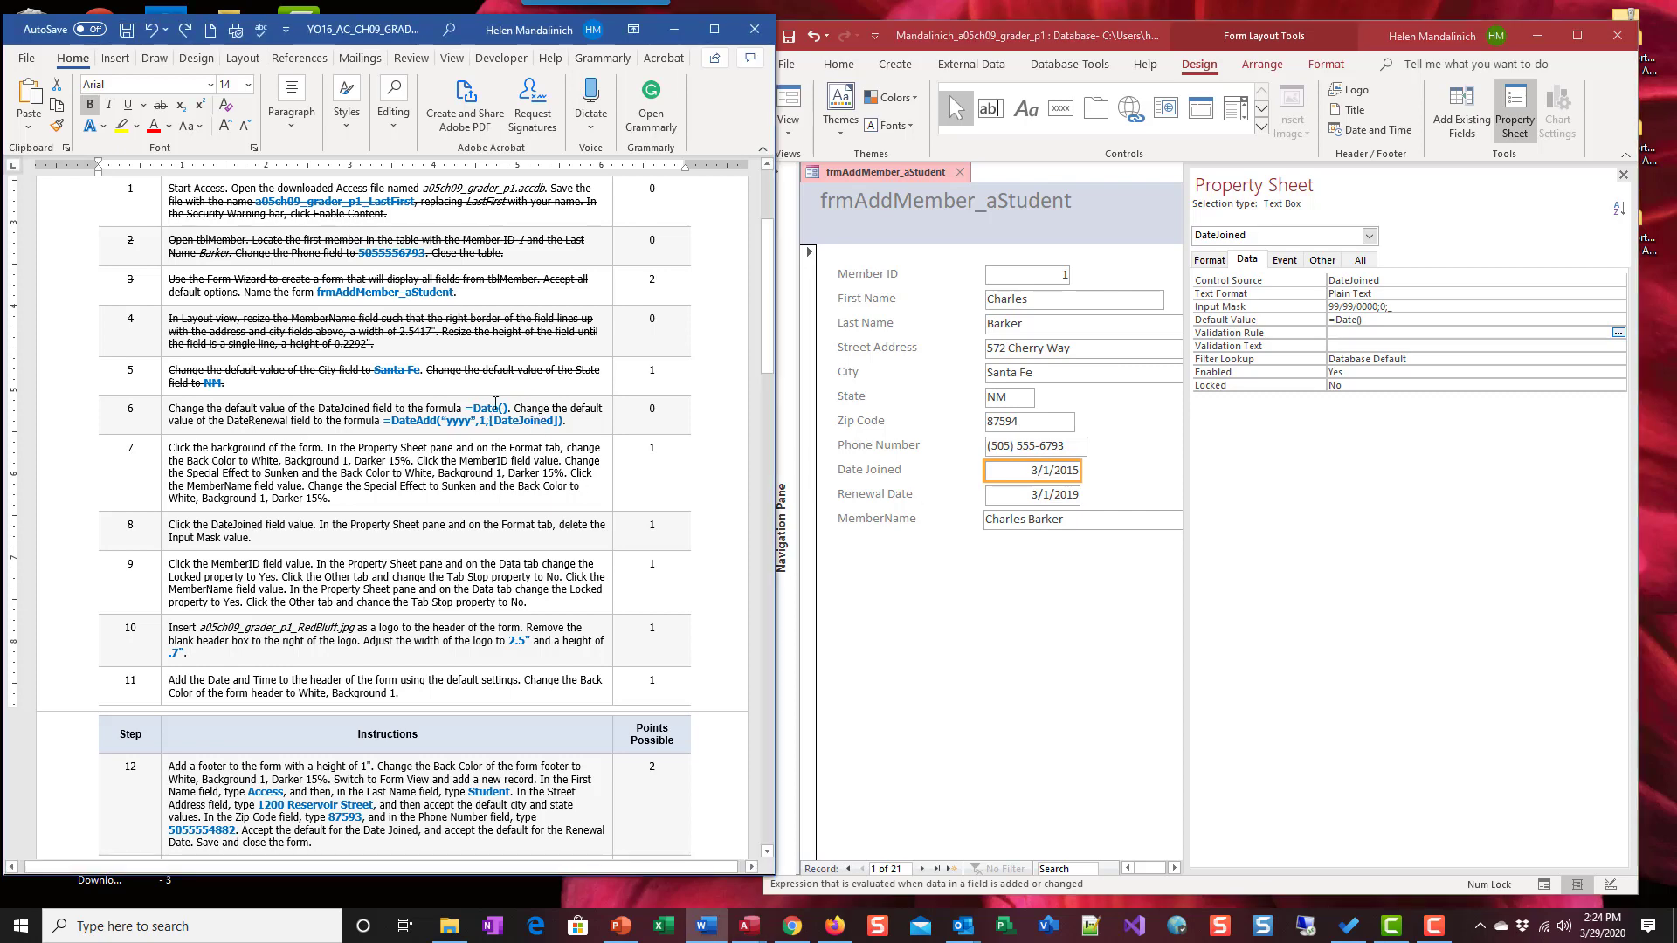
left_click_drag(514, 408, 169, 407)
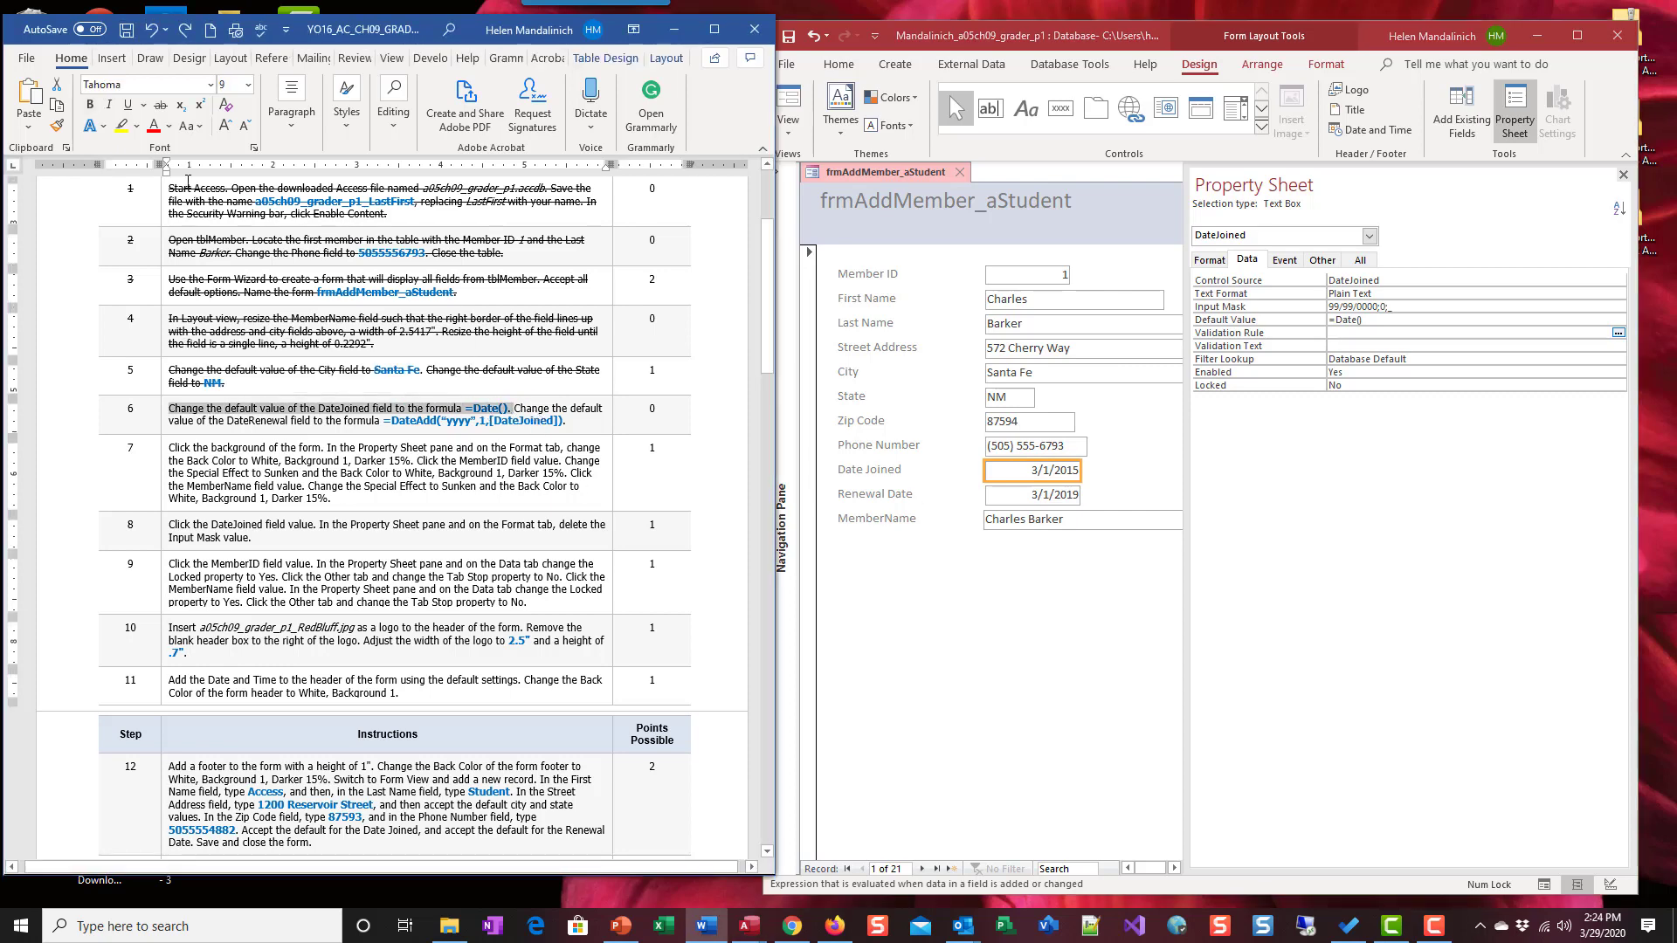
left_click(159, 107)
Back in Access, set the default value of the DateRenewal field to =DateAdd("yyyy",1,[DateJoined]).
left_click(1009, 501)
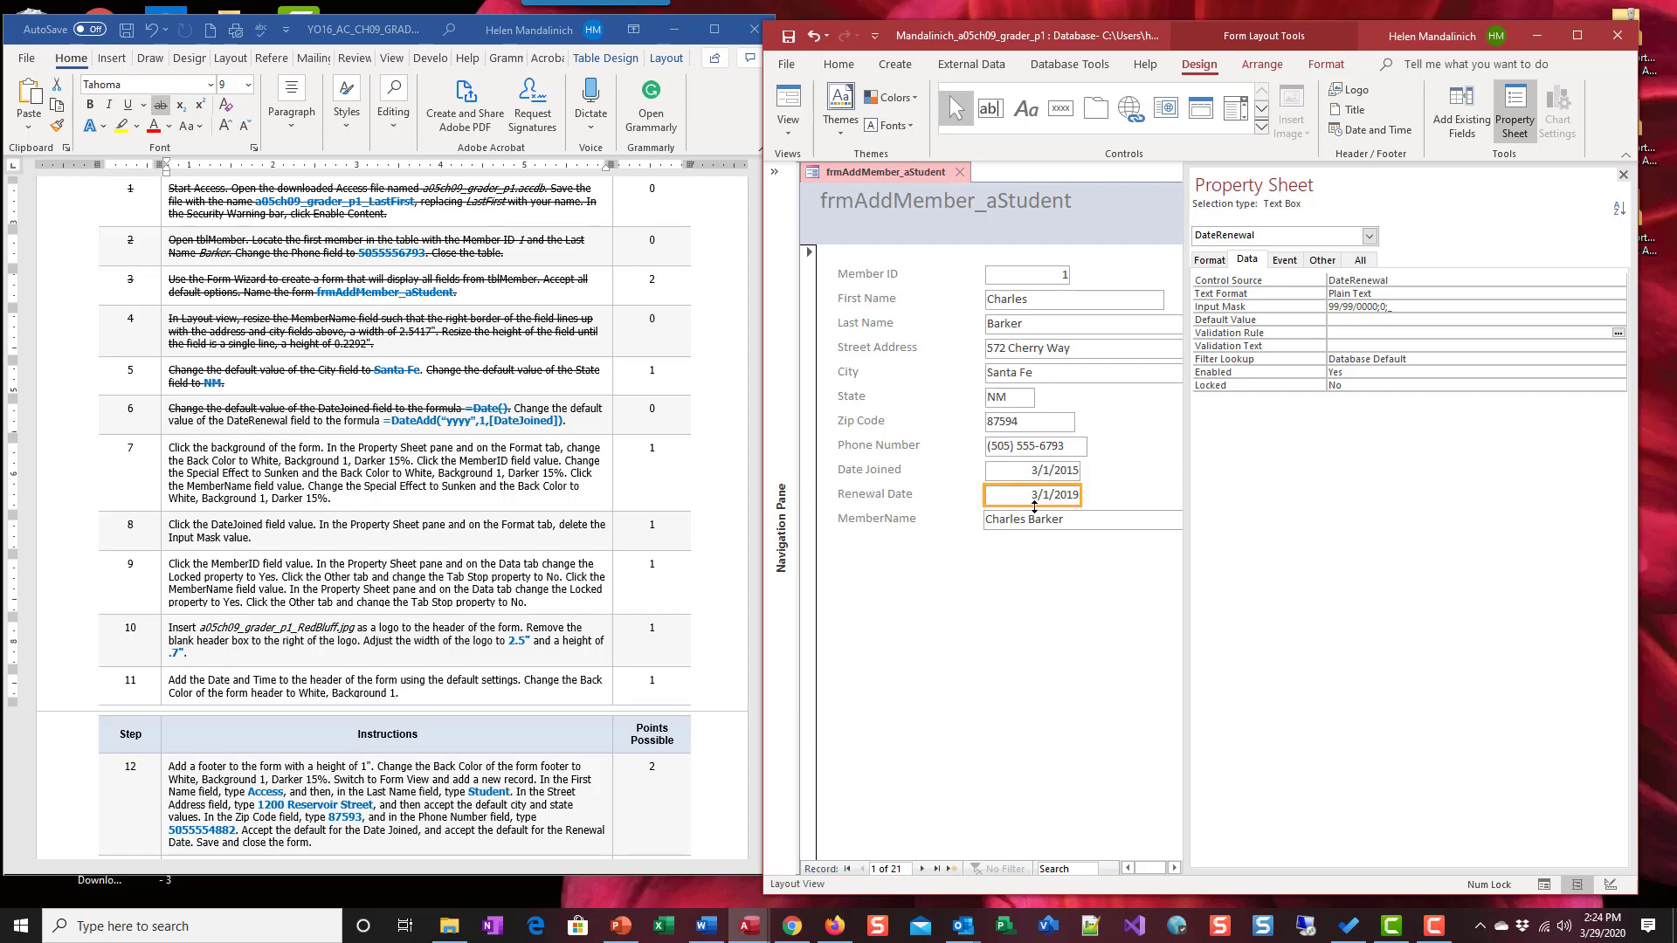
left_click(1341, 320)
left_click(1341, 320)
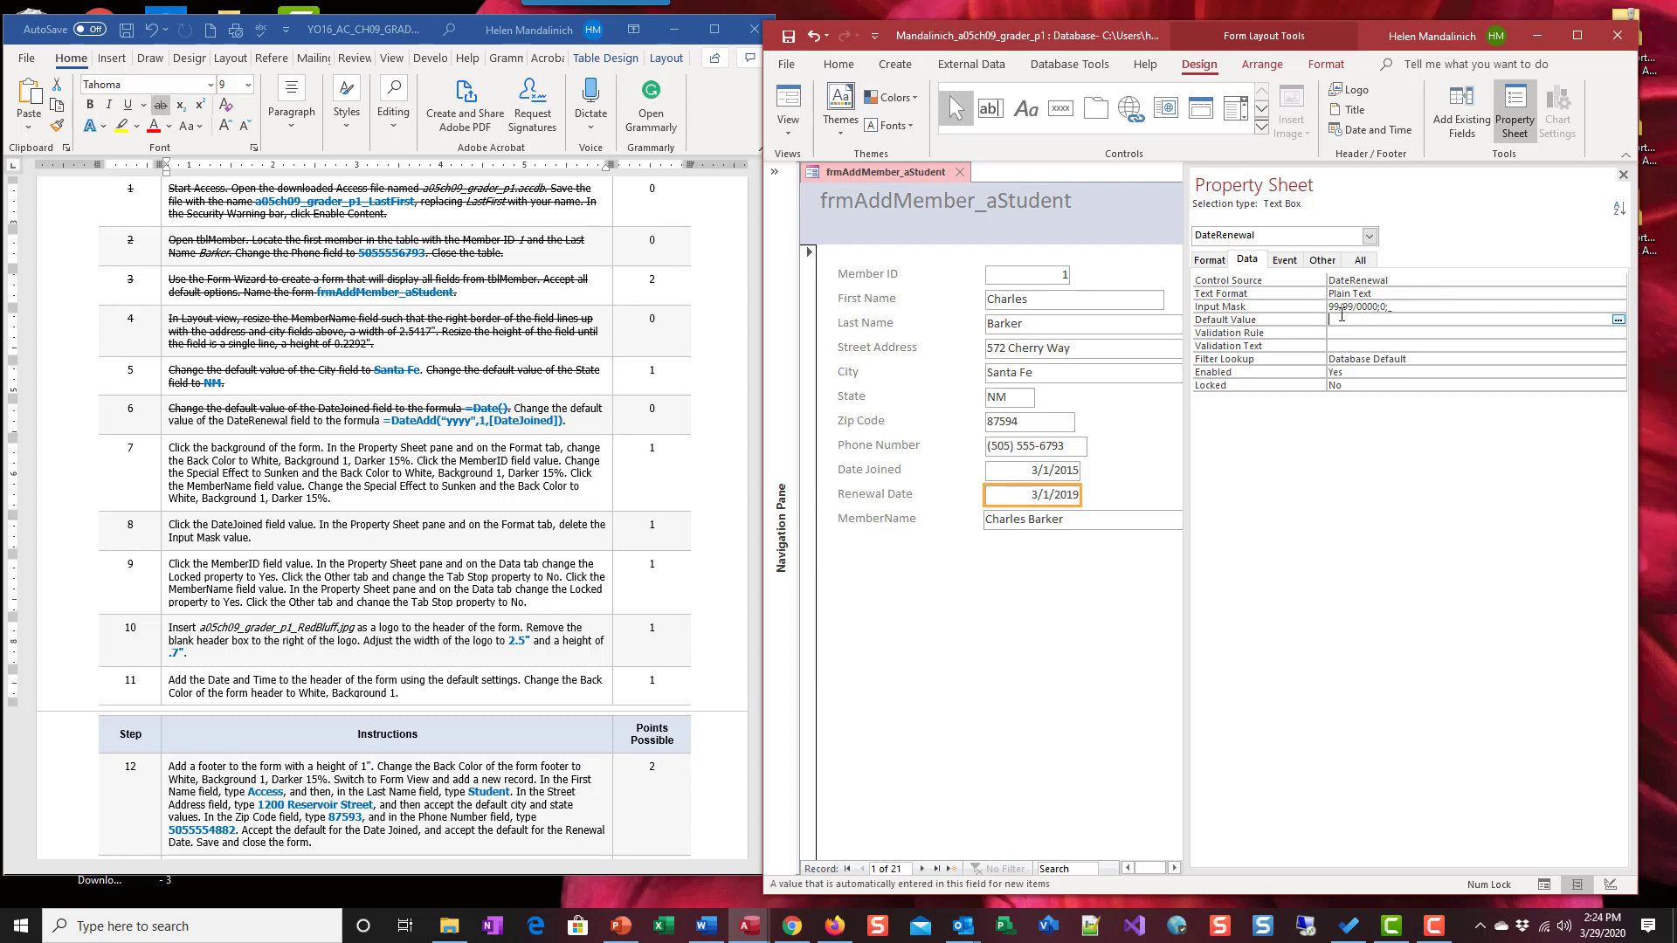
type("=DateAdd(\"yyyy")
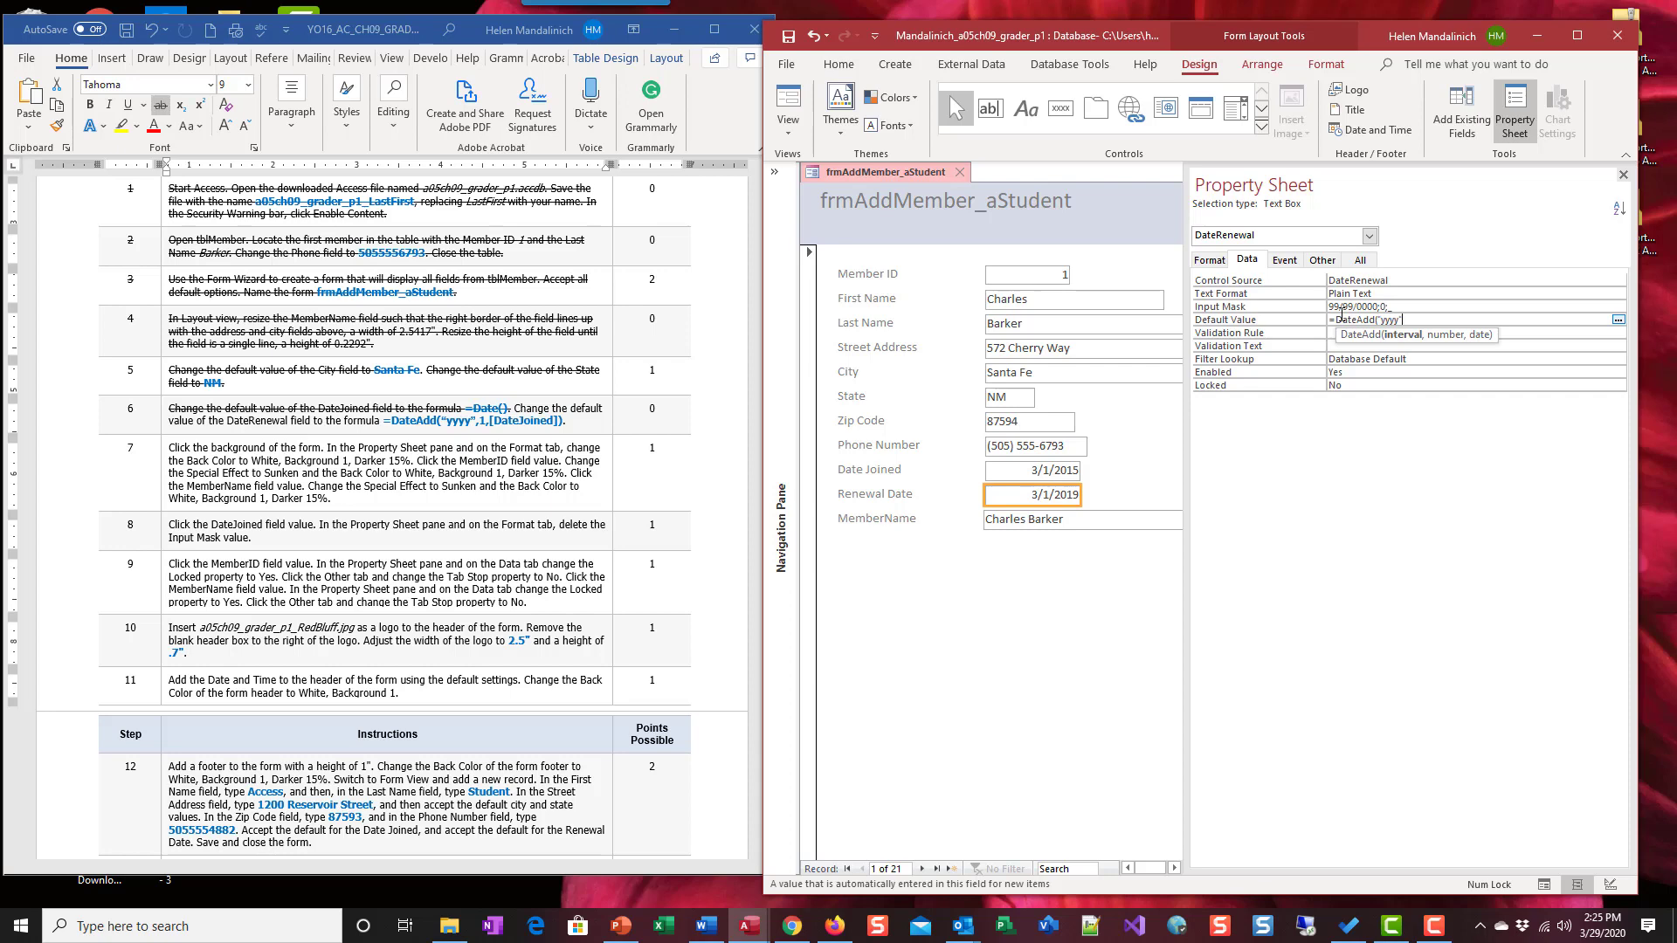
type("\",1,")
type("[Da")
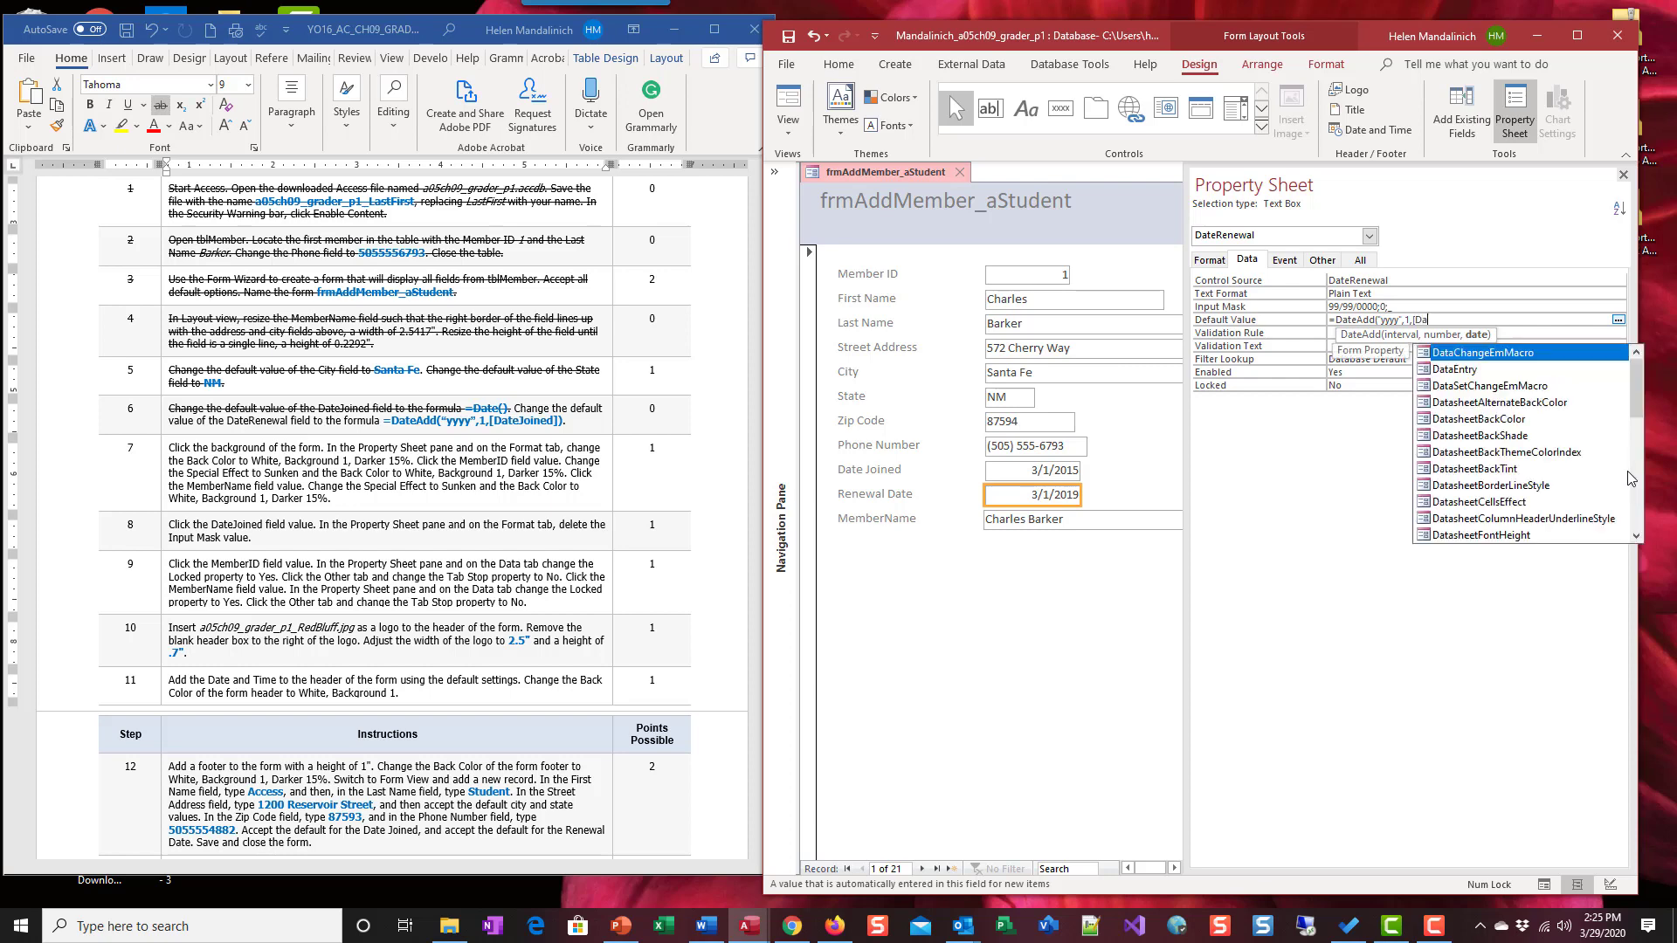
type("teJ")
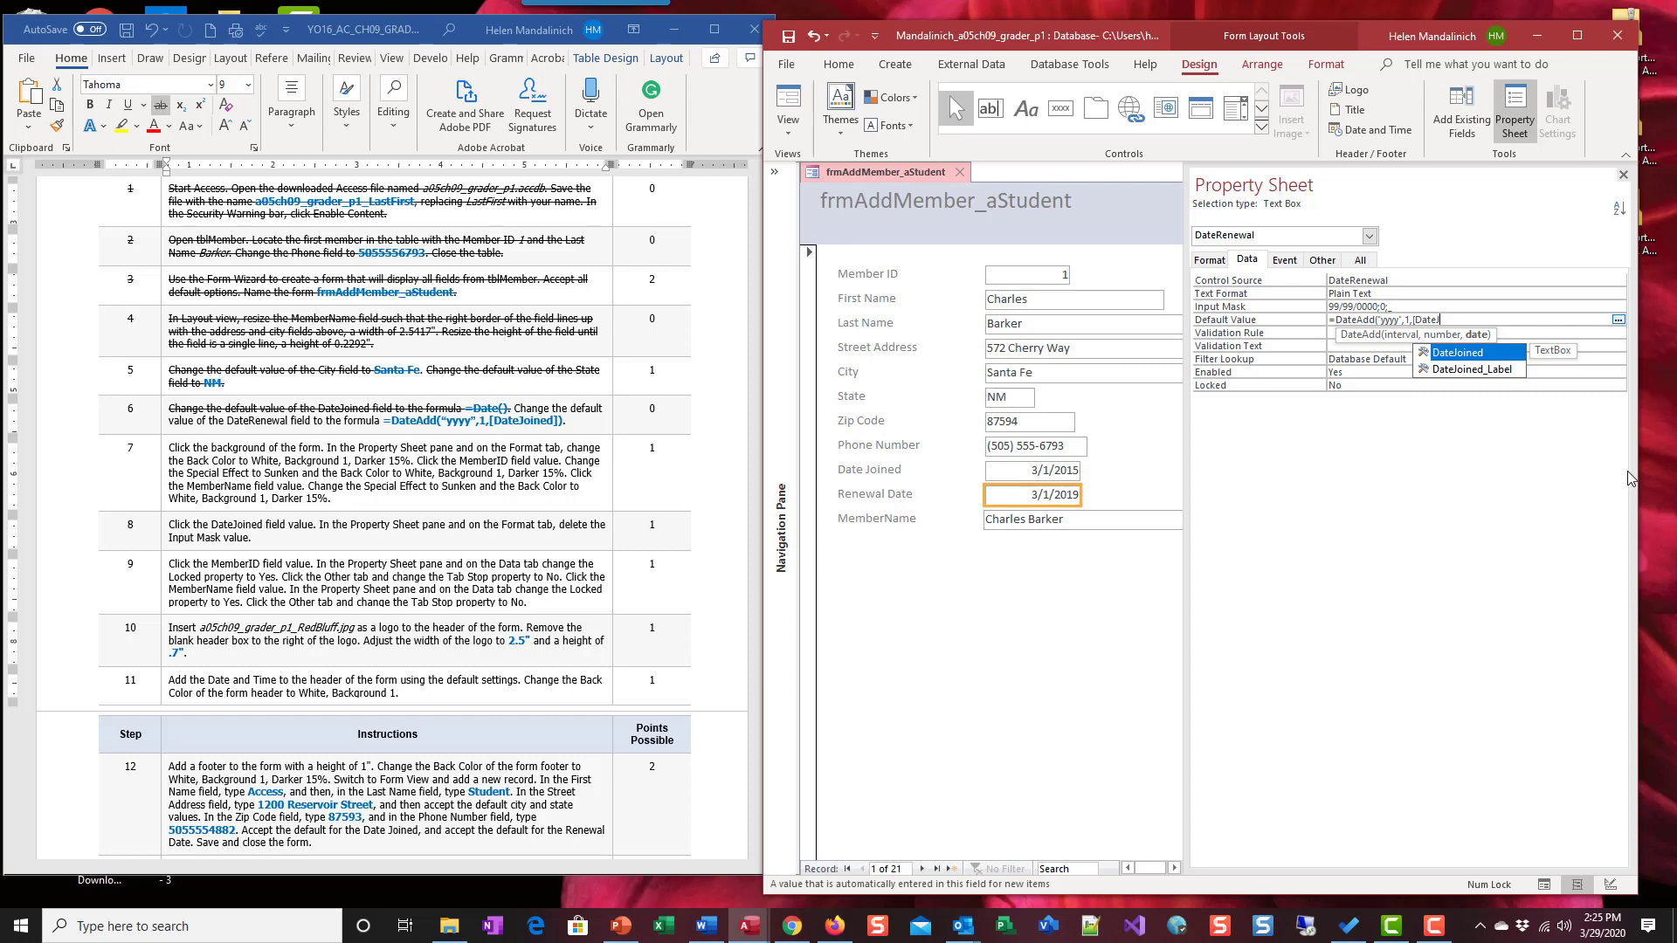
double_click(1483, 354)
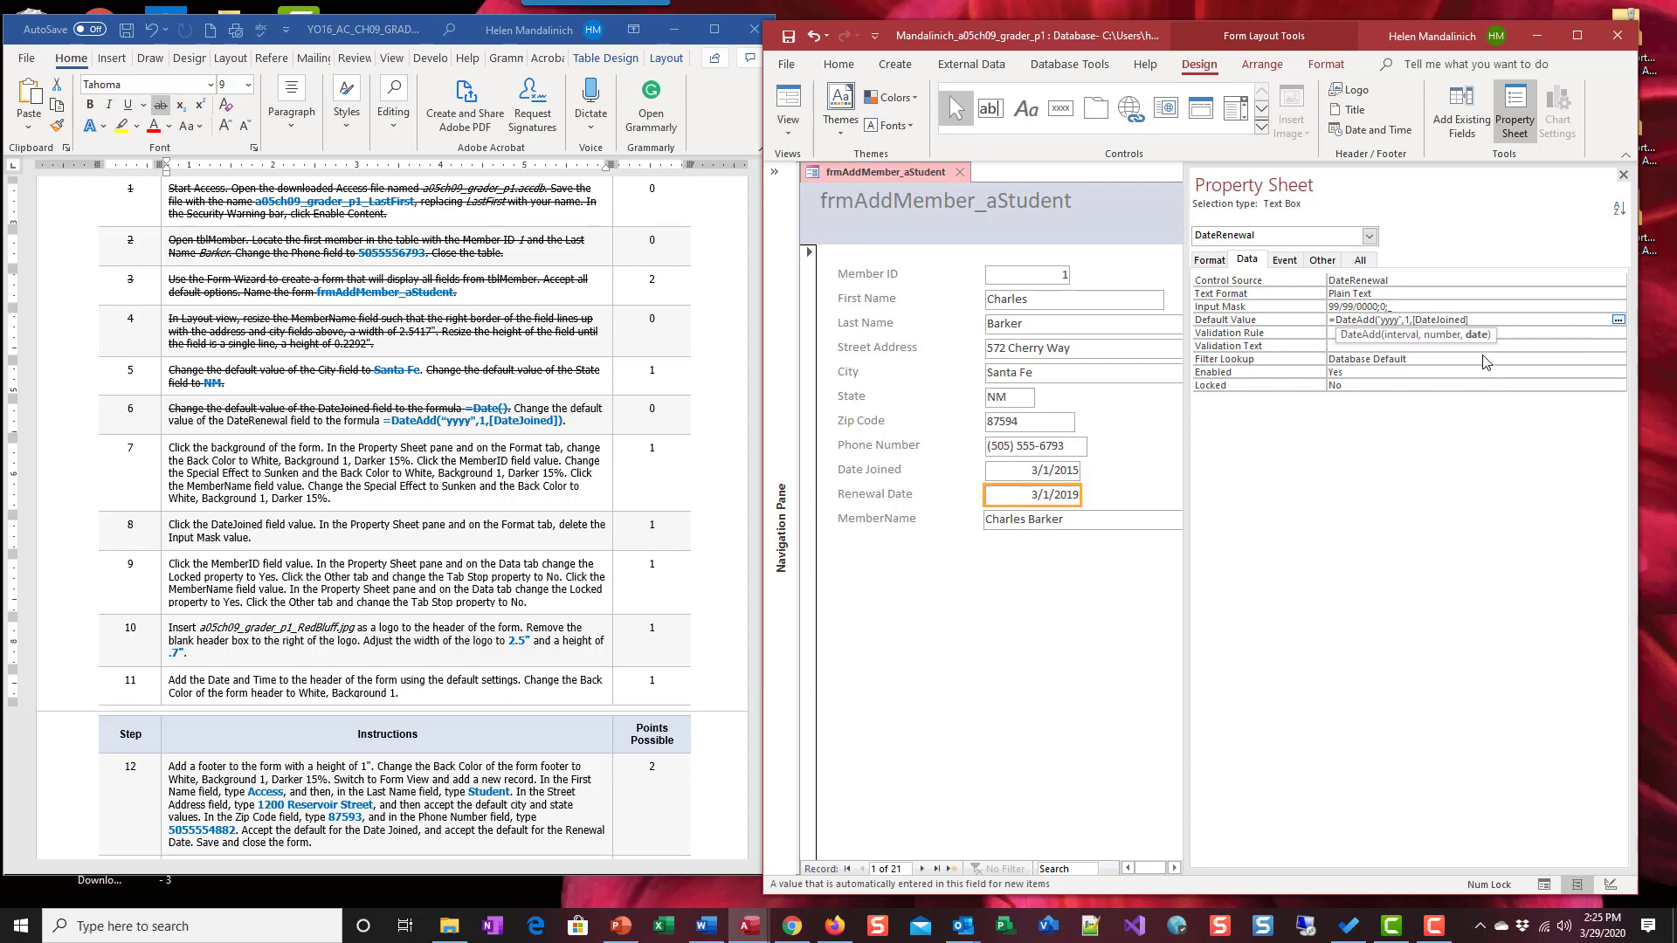
type(")")
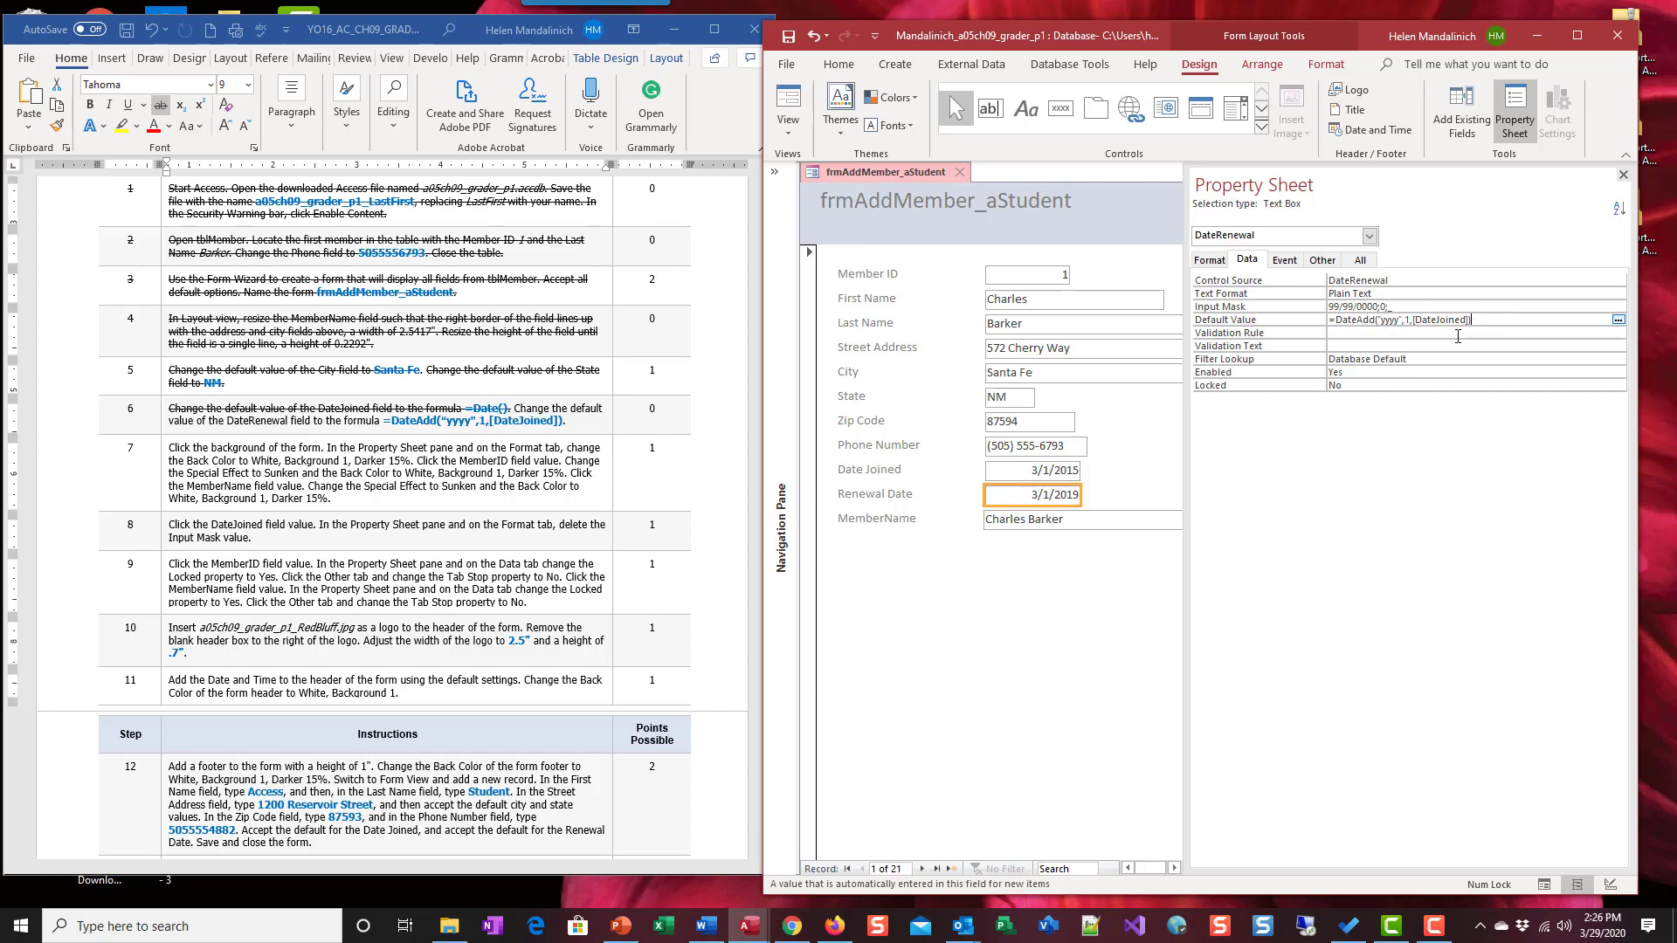
Switch to the Word instructions and strike through the DateRenewal default value sentence in step 6.
left_click_drag(566, 420, 515, 408)
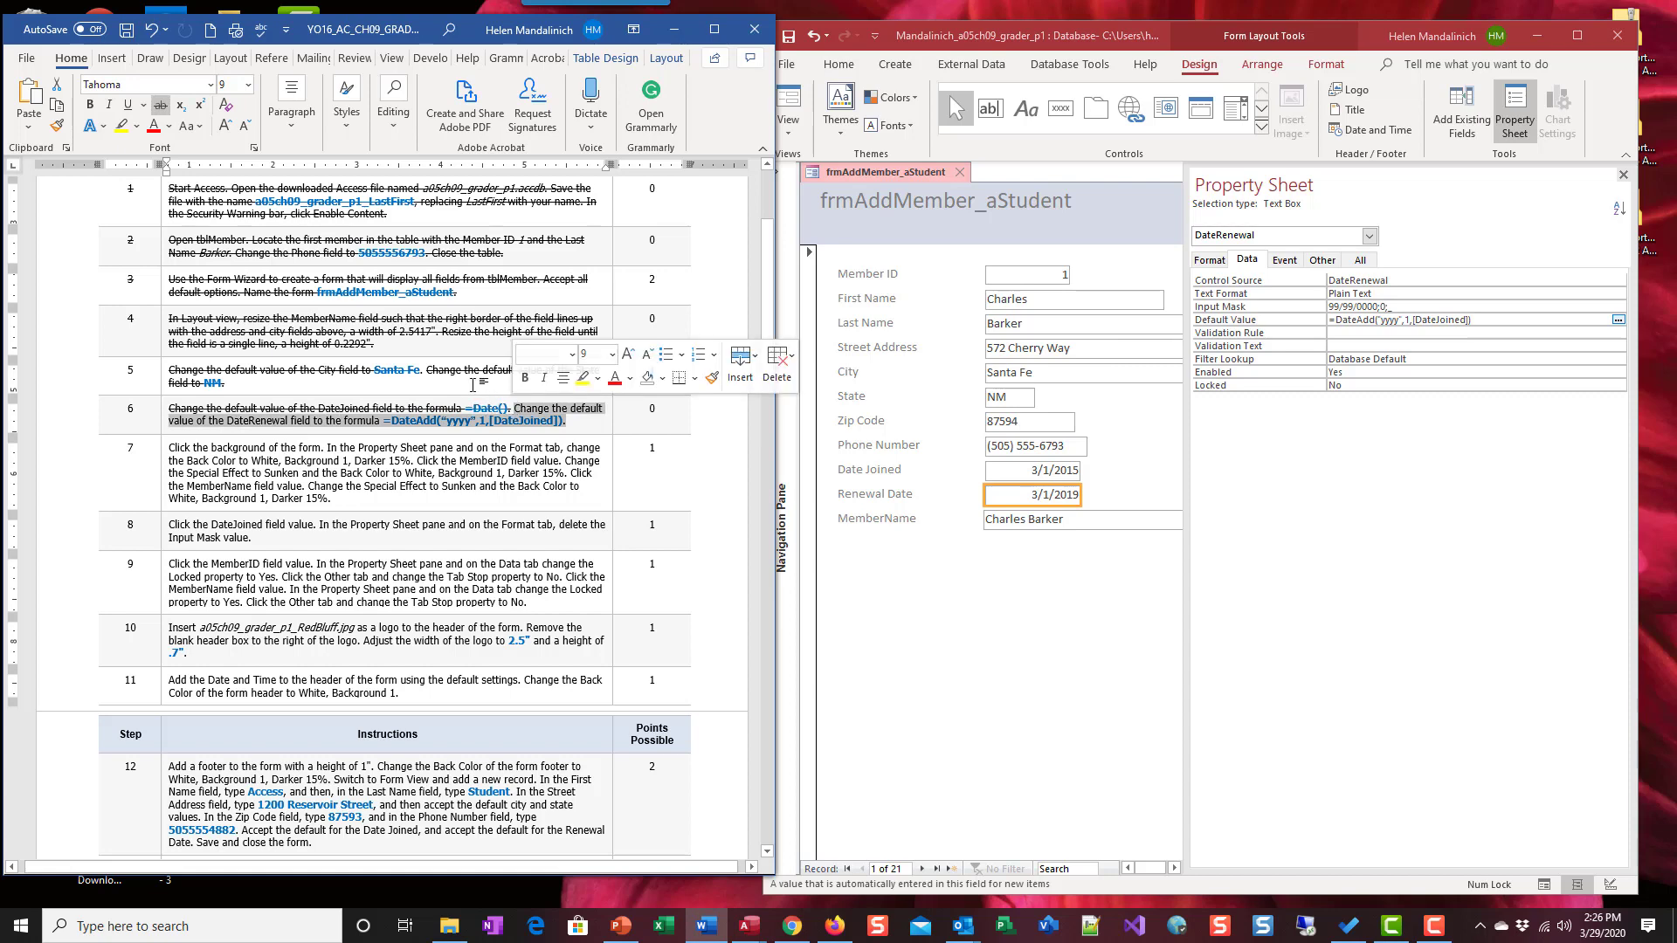
left_click(160, 104)
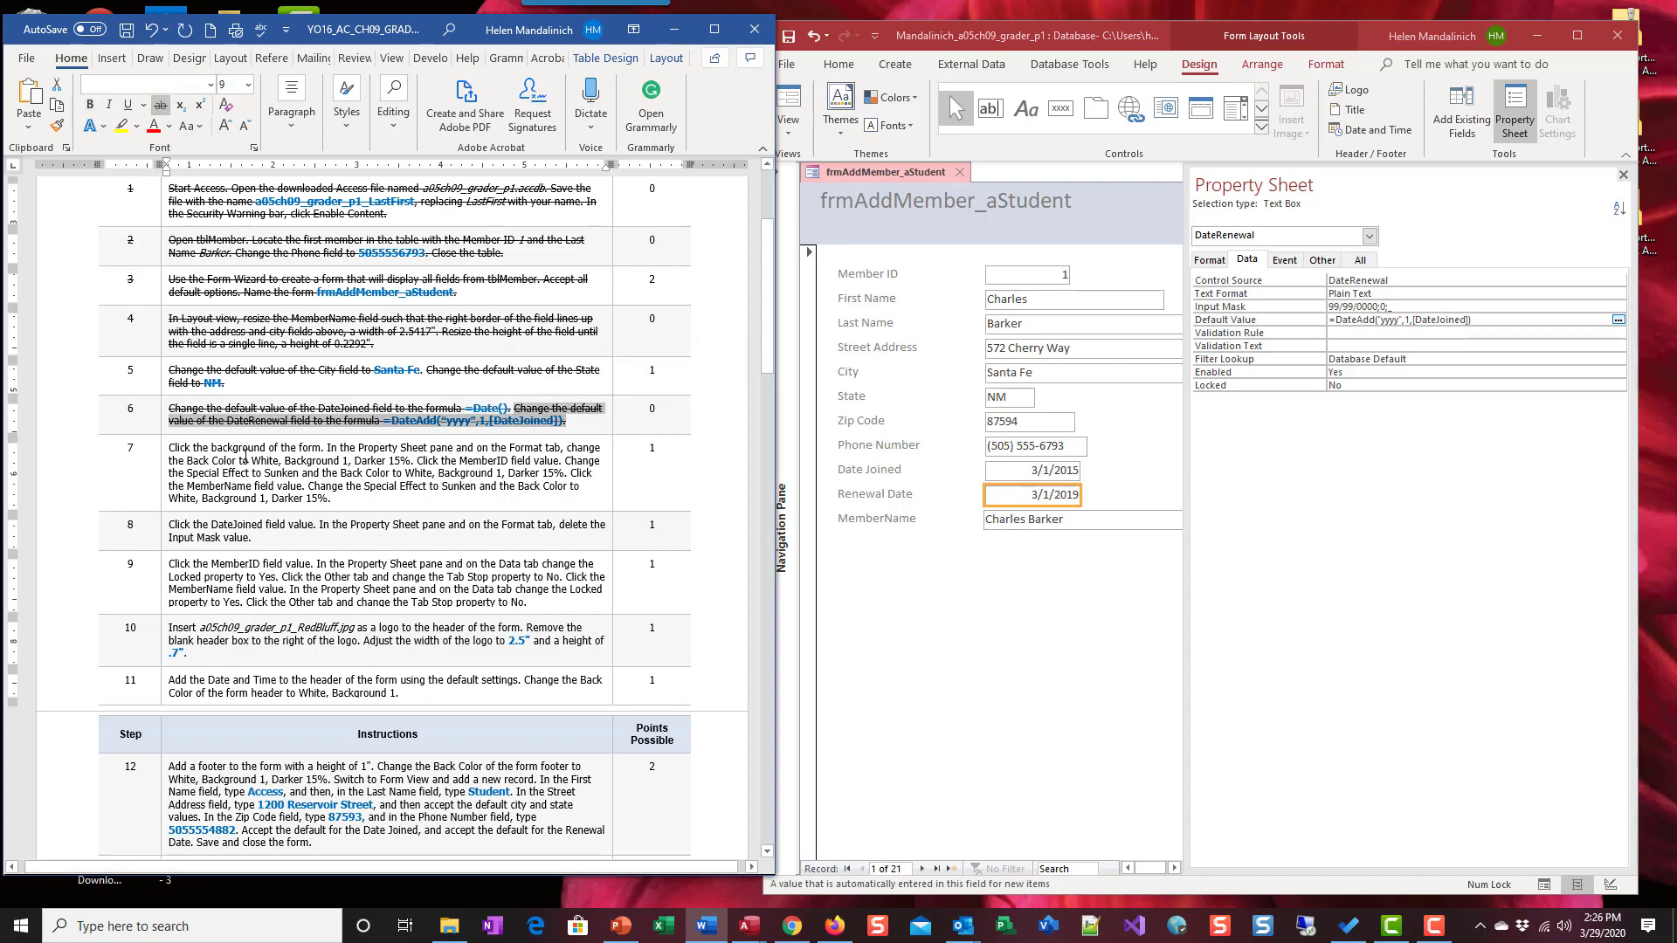
scroll(301, 455, "down", 1)
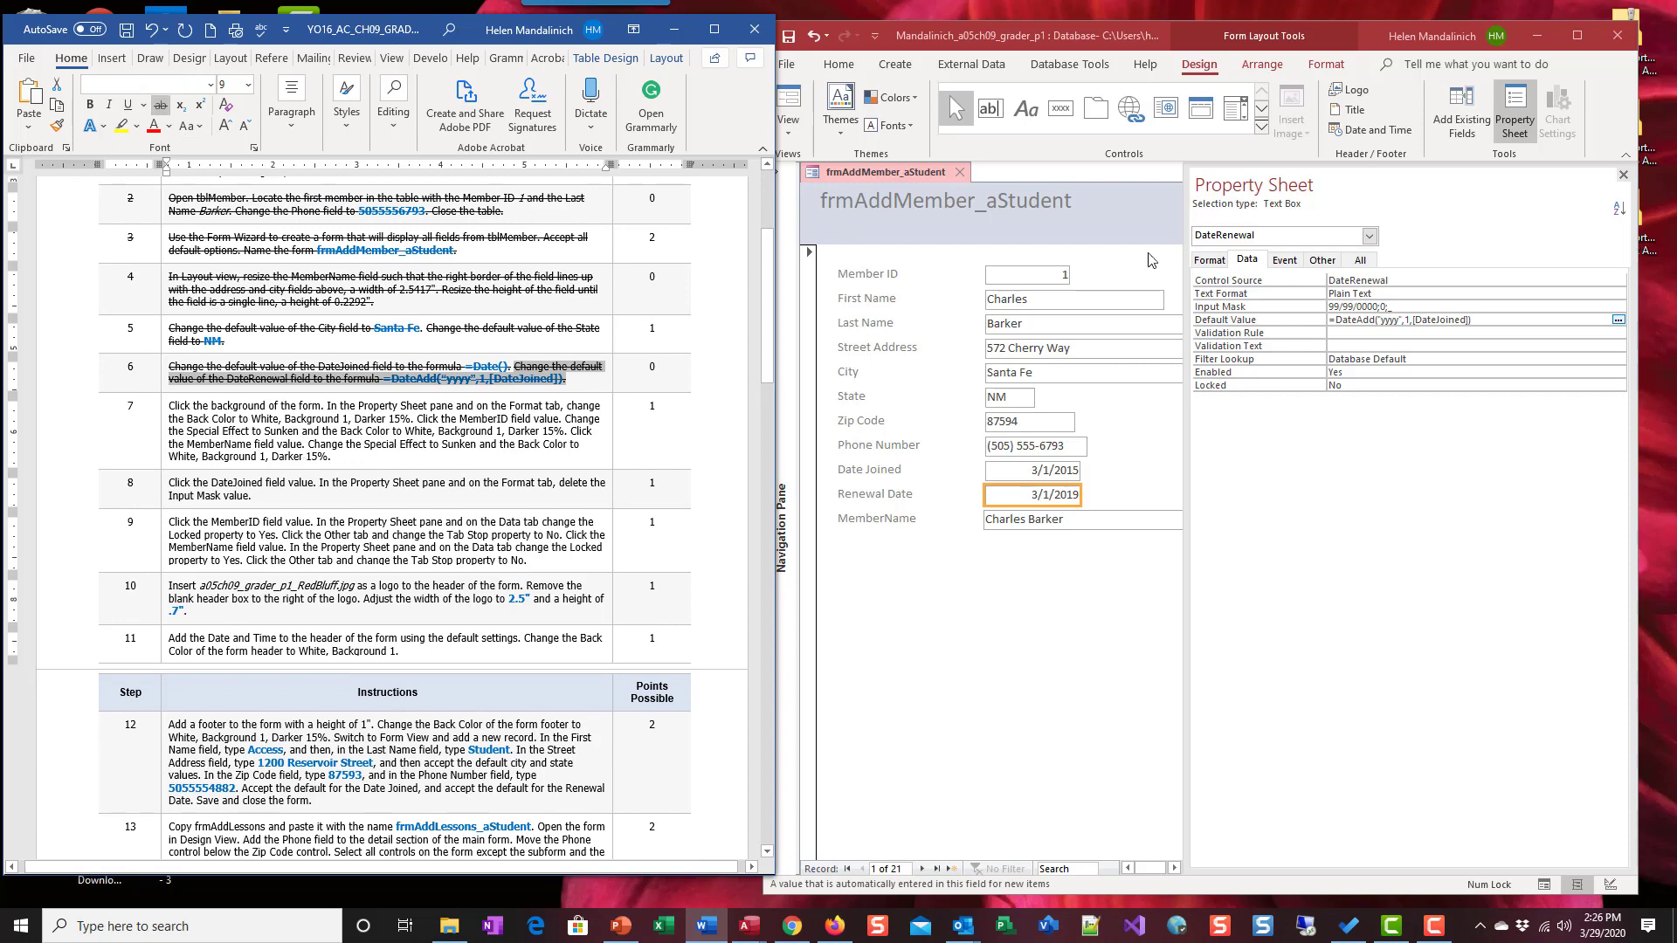
left_click(1628, 177)
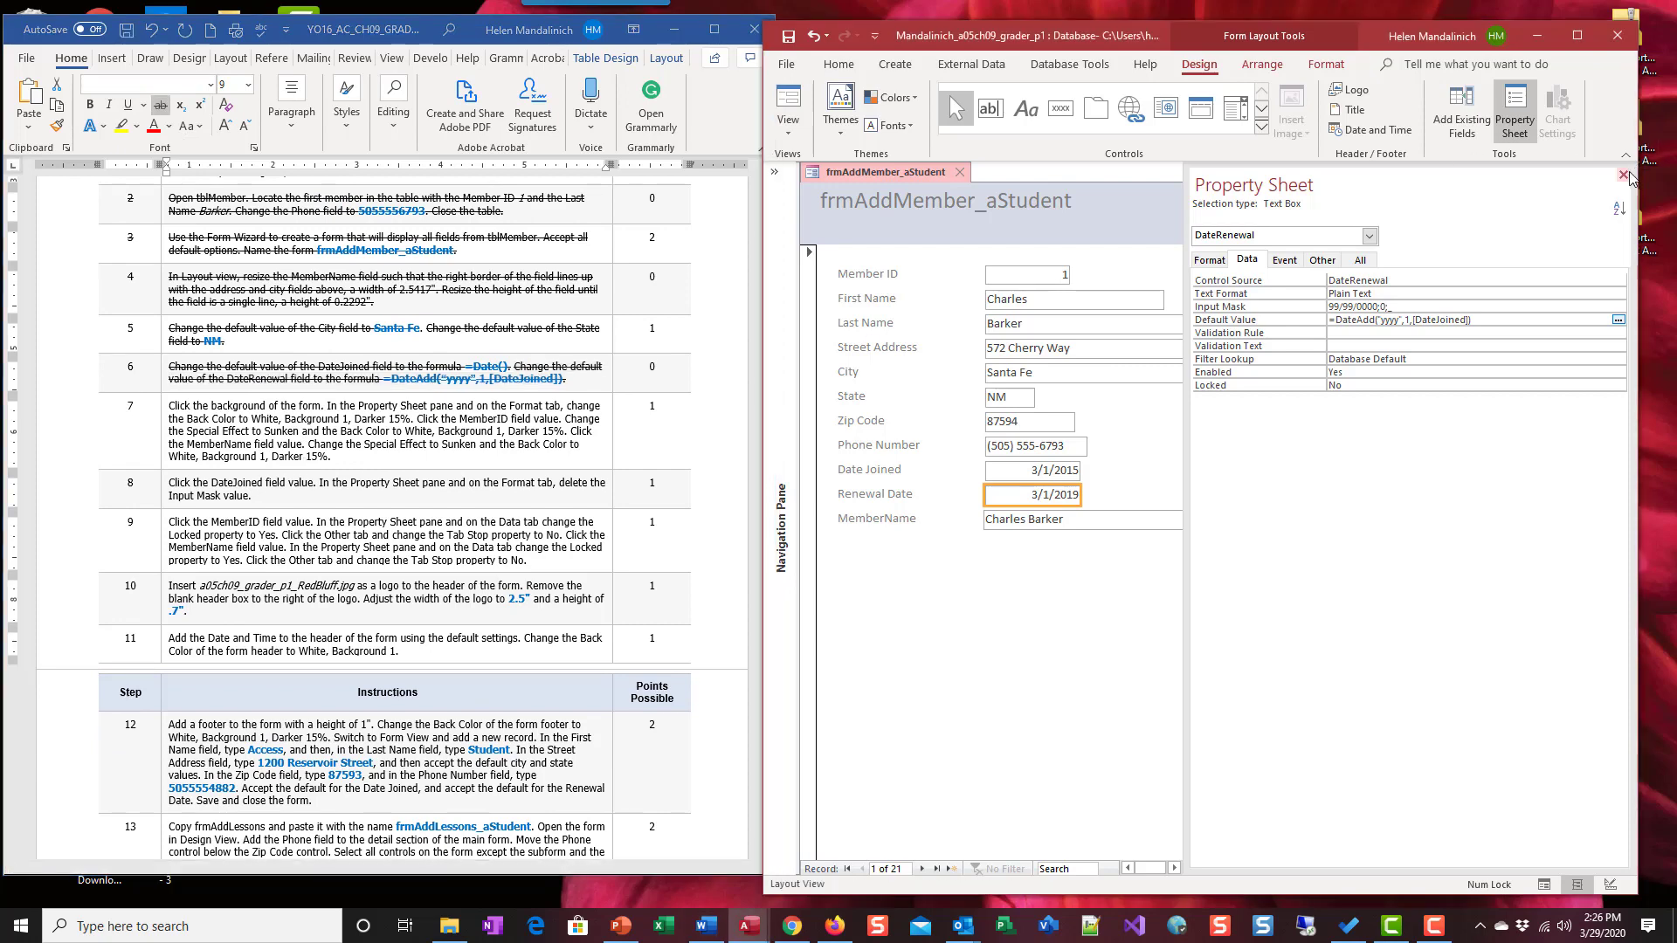
left_click(1630, 178)
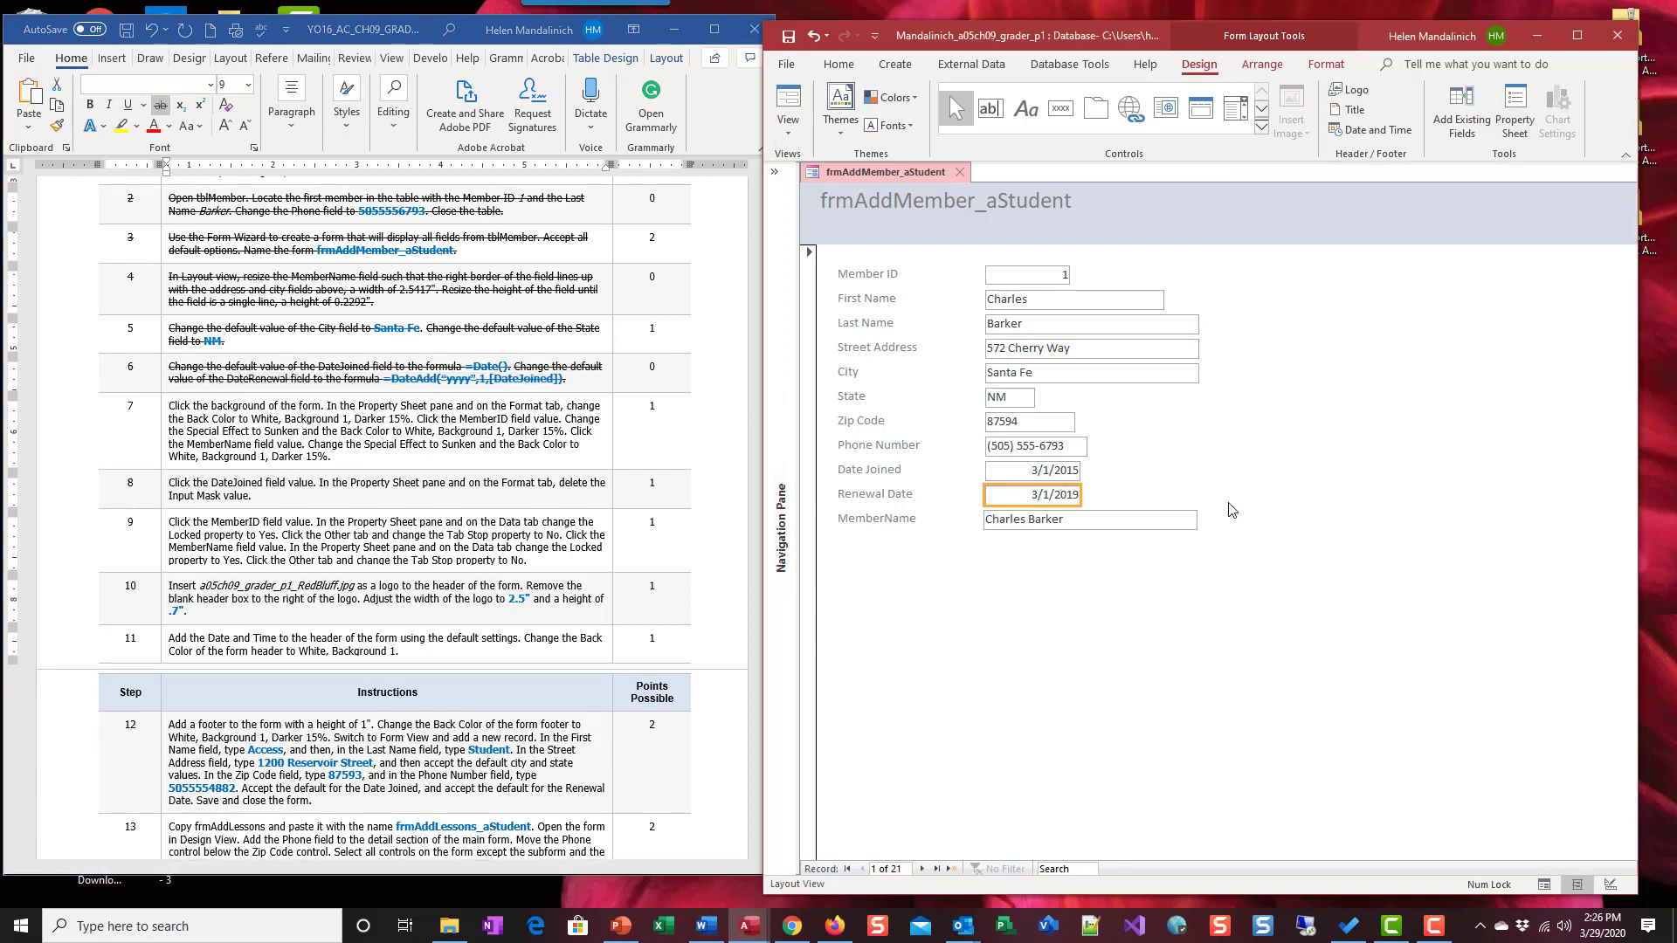
left_click(878, 702)
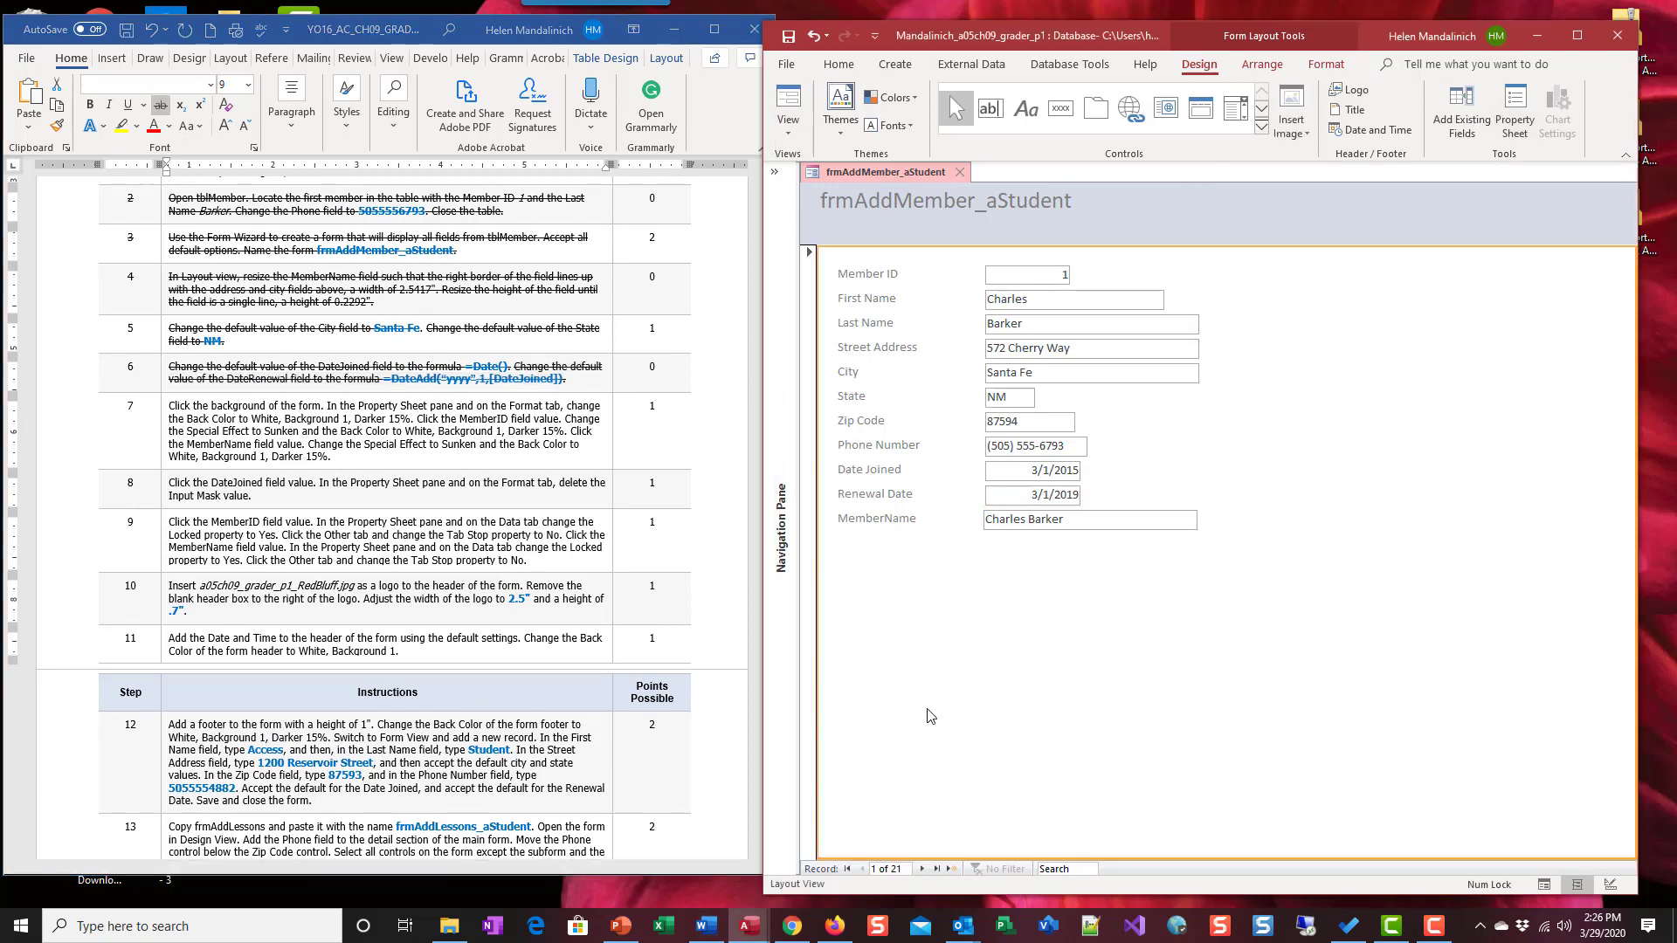
left_click(286, 416)
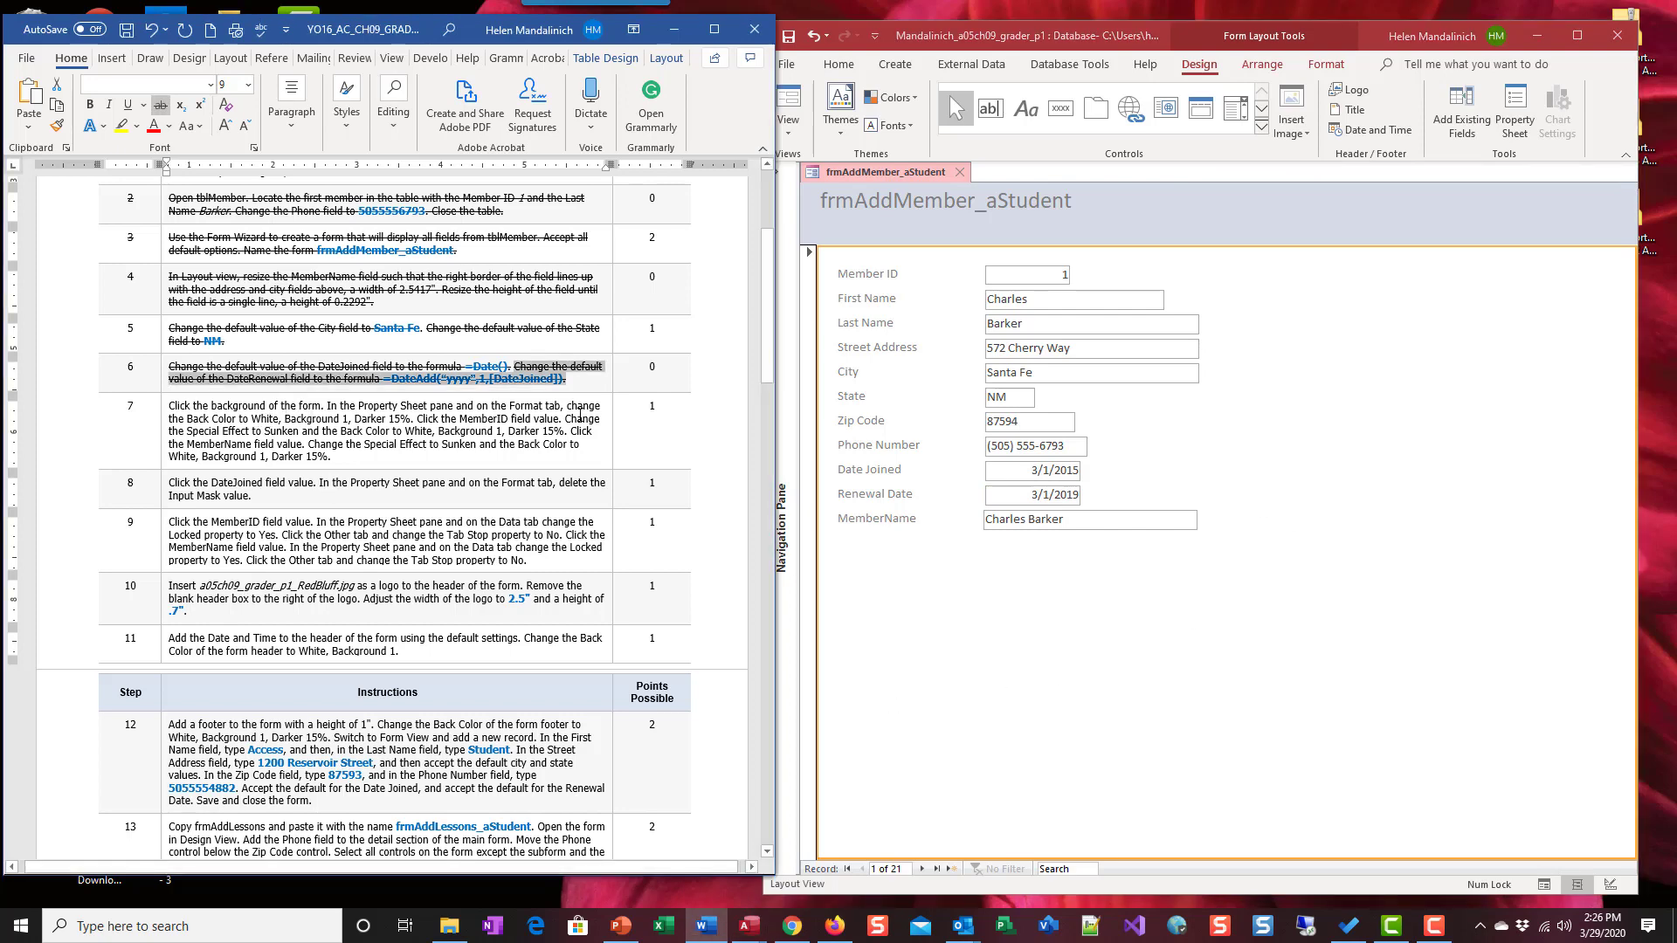
key("alt+Tab")
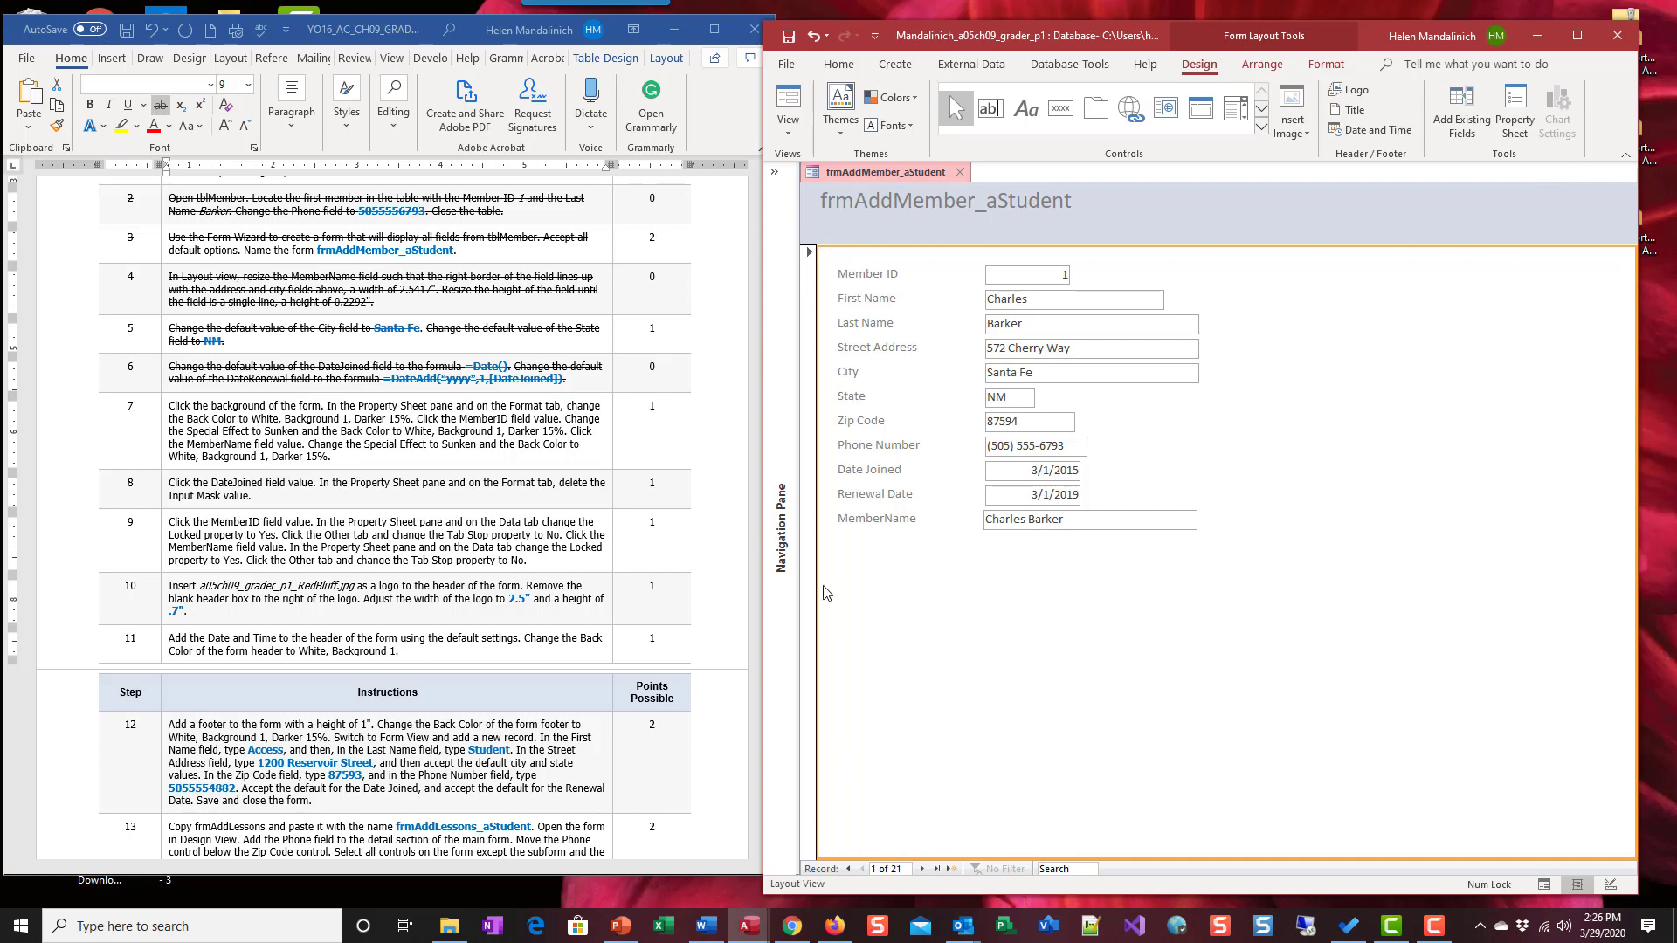
left_click(1044, 526)
left_click(1044, 498)
left_click(1040, 474)
Select the form's Detail section background and set its Back Color to White, Background 1, Darker 15%.
left_click(899, 650)
left_click(1530, 104)
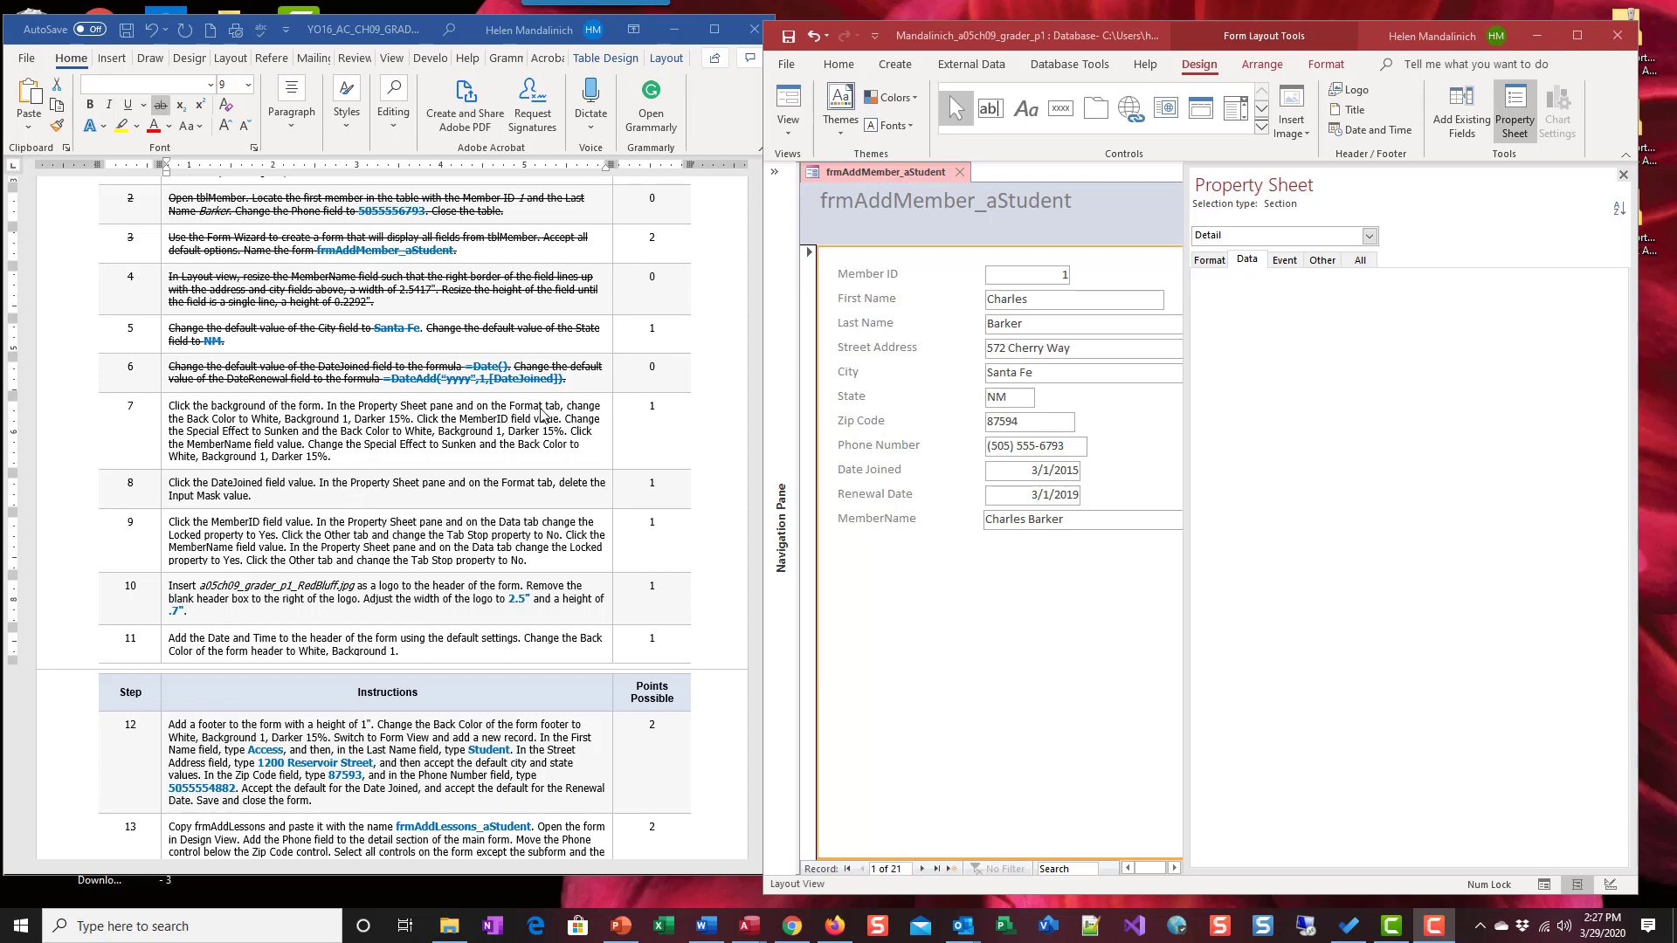
left_click(1218, 262)
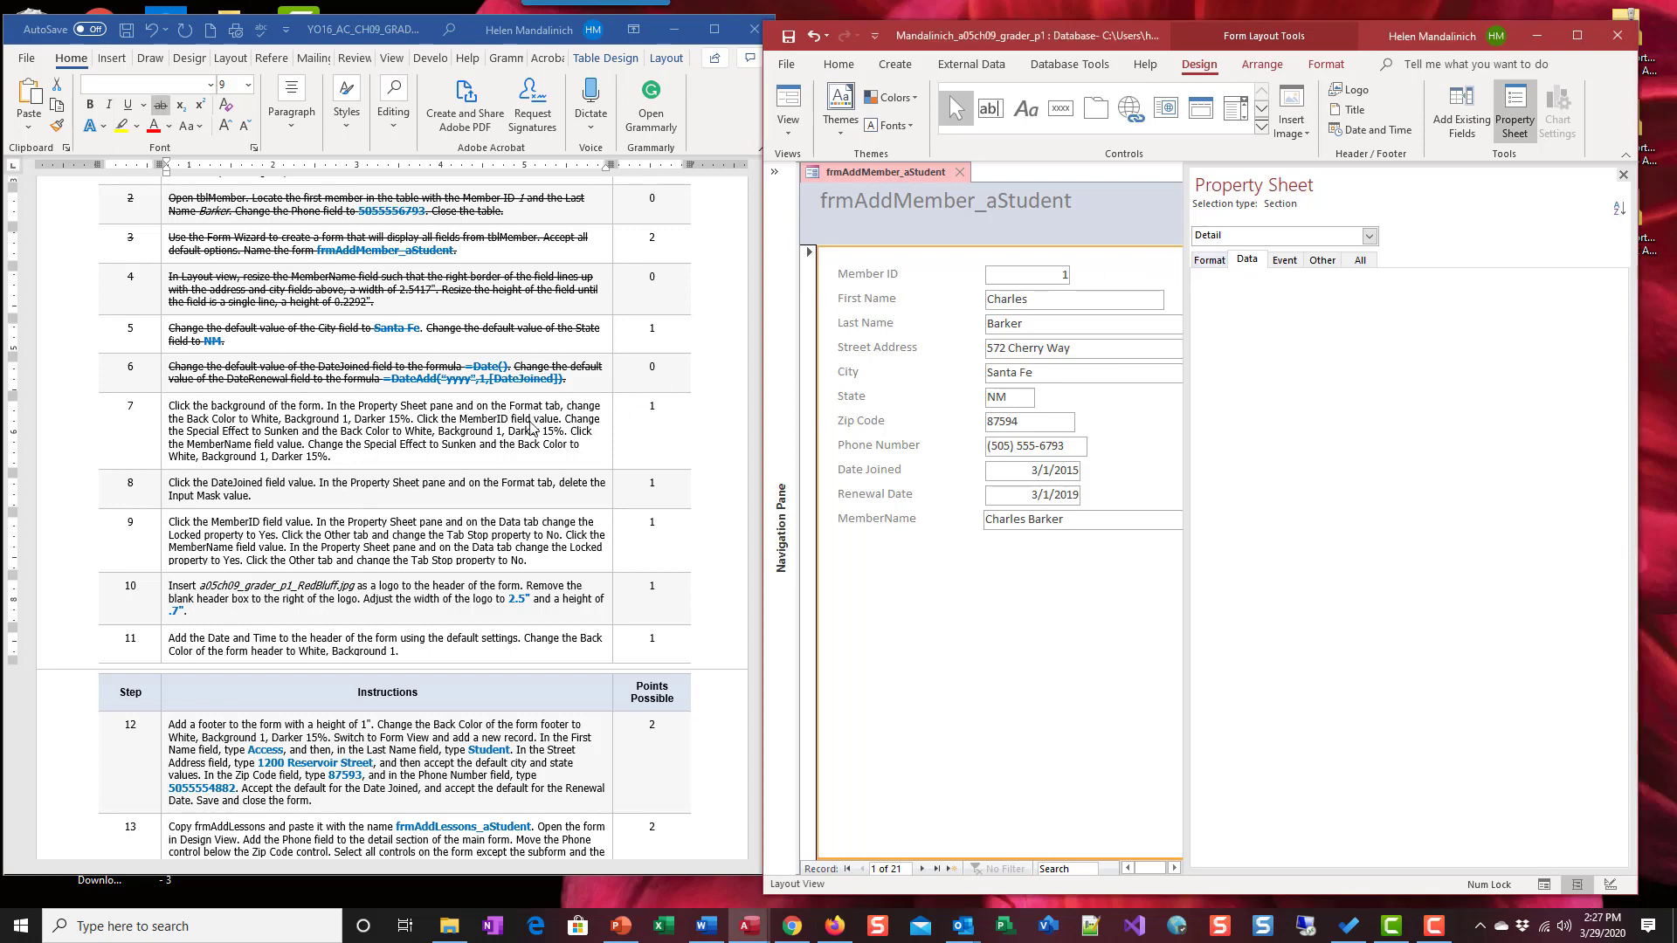
left_click(1220, 263)
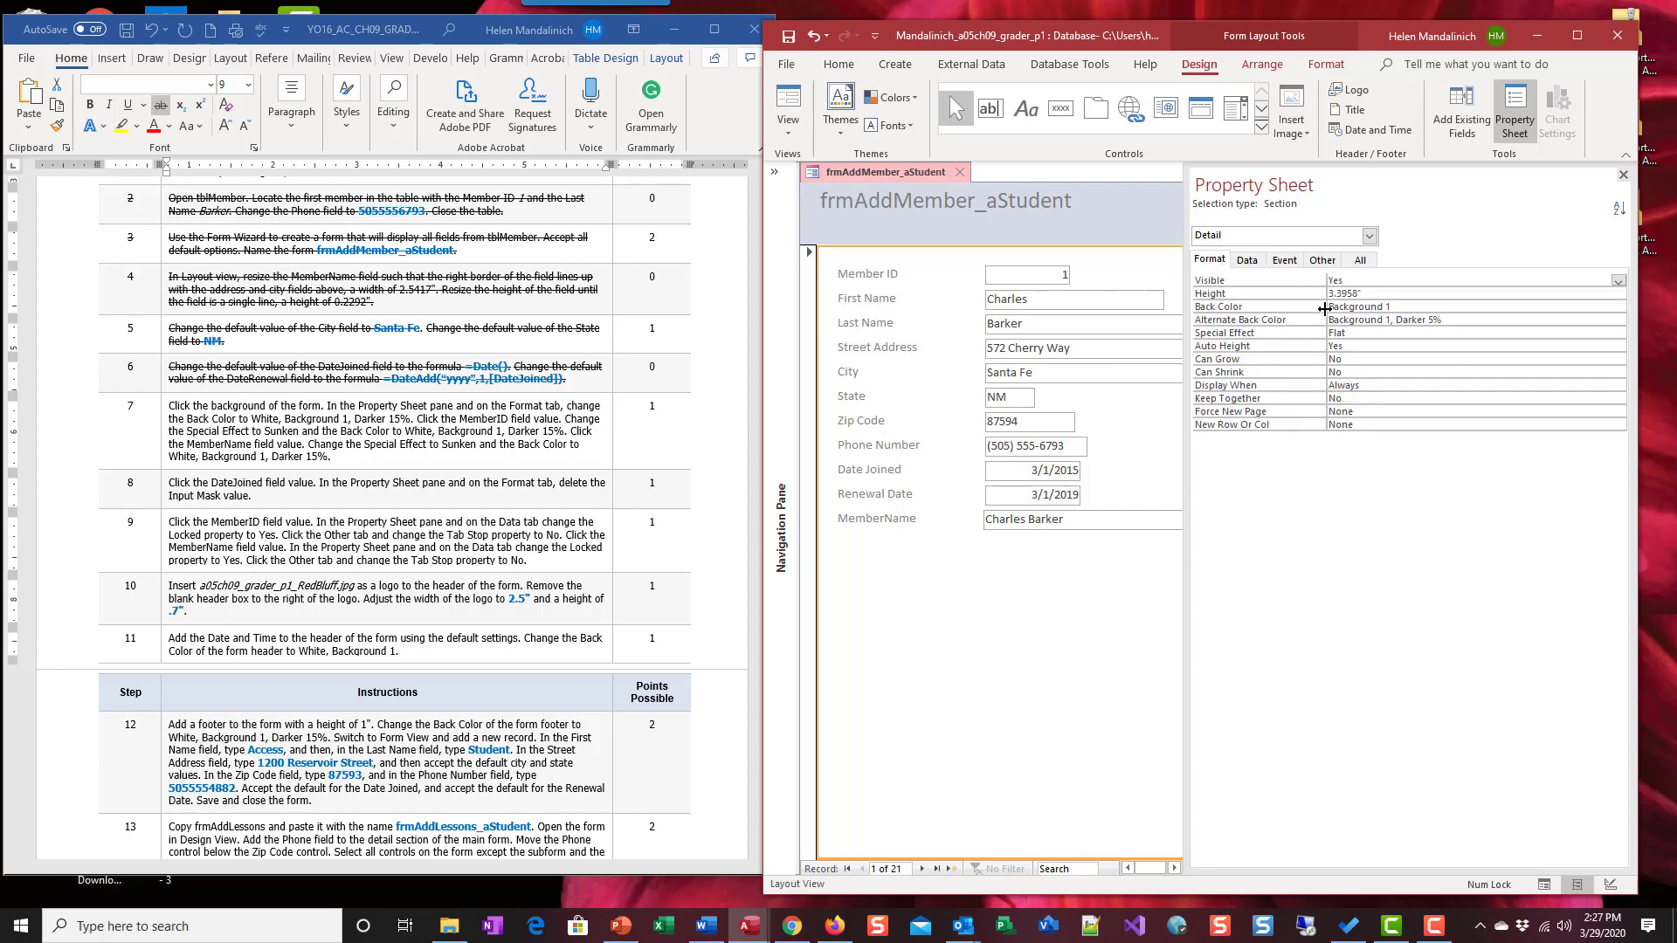
left_click(1401, 309)
left_click(1604, 309)
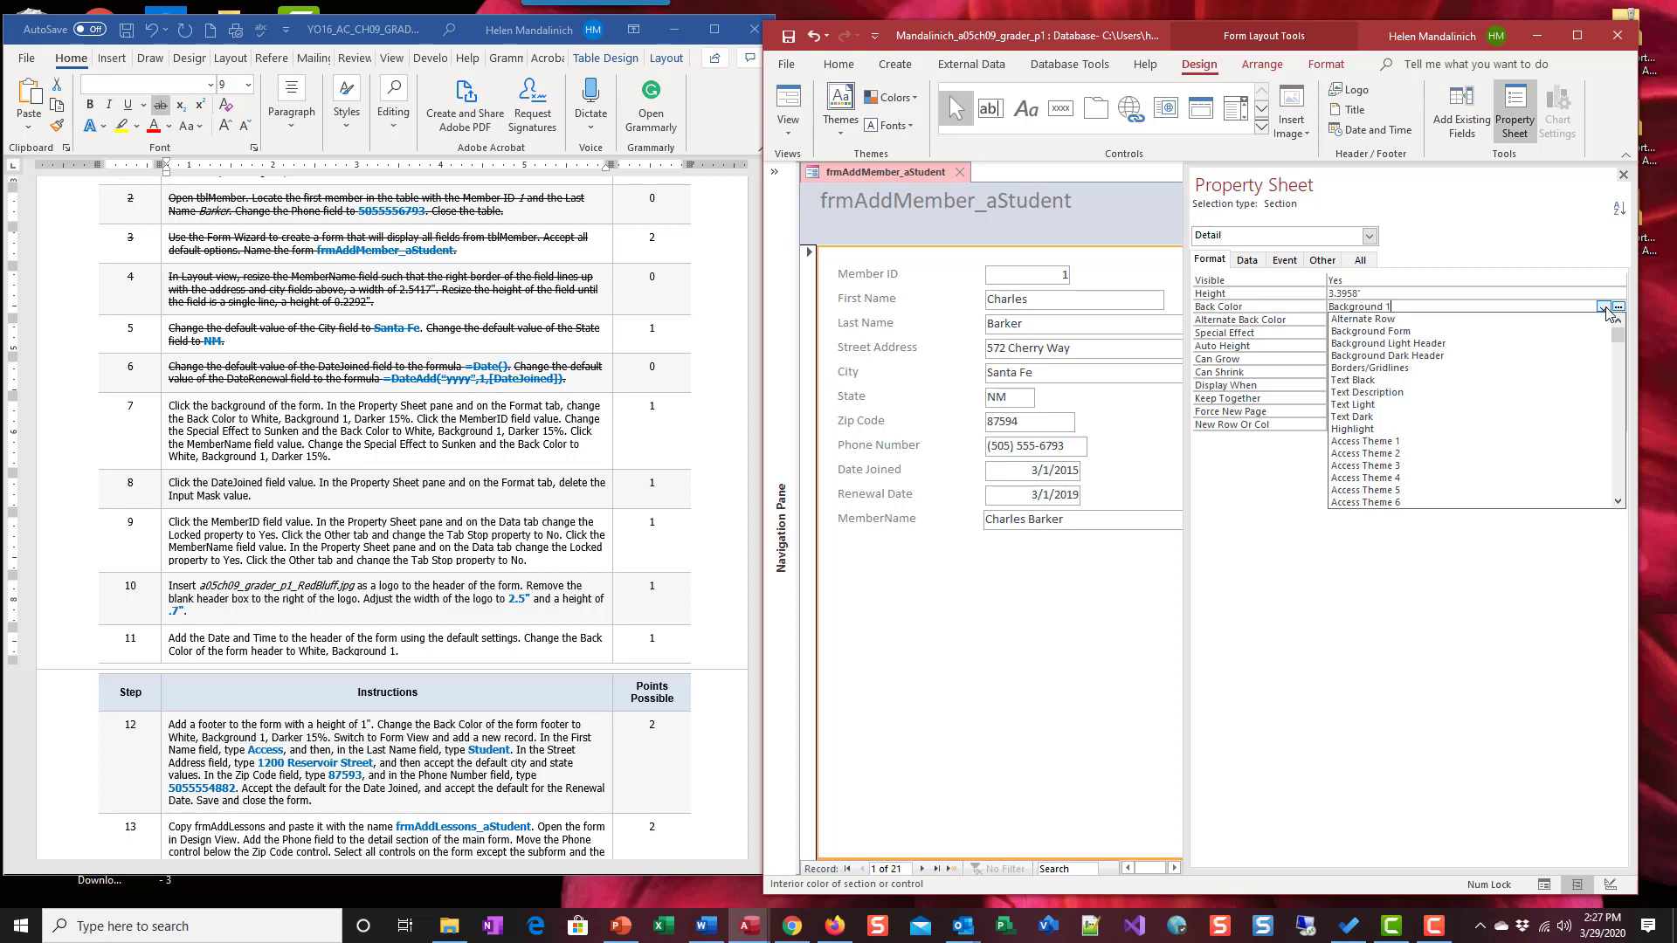
left_click(1605, 310)
left_click(1618, 308)
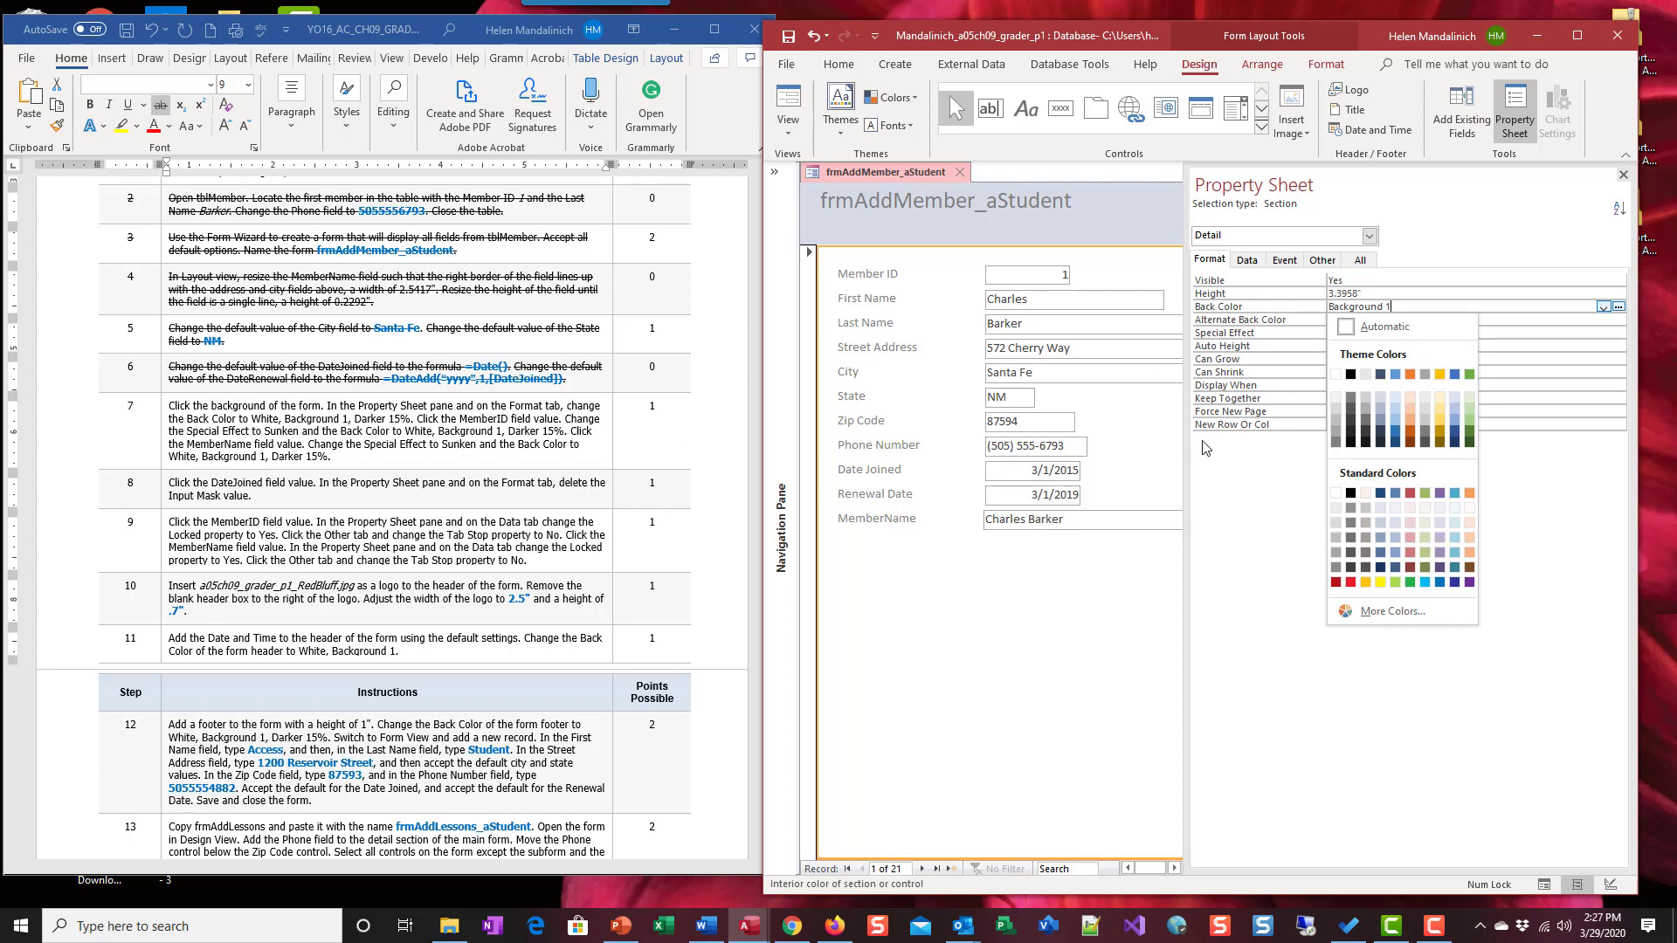
left_click(1334, 411)
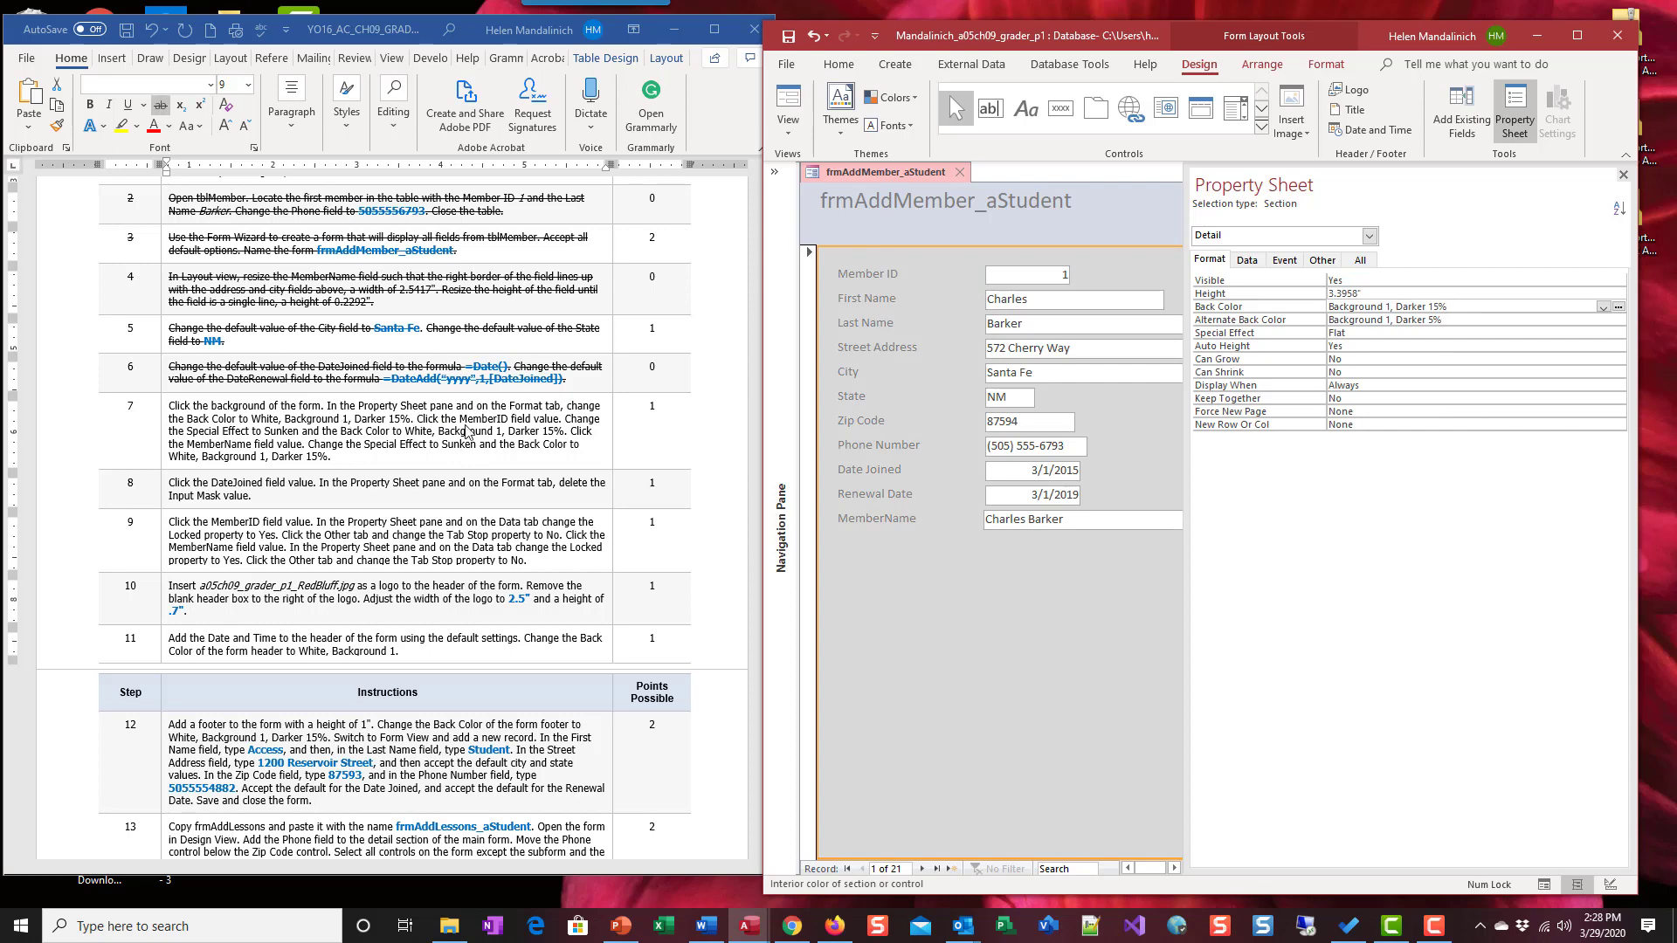
Switch to the Word instructions and strike through the form background color sentences at the start of step 7.
left_click_drag(414, 420, 169, 407)
left_click(160, 104)
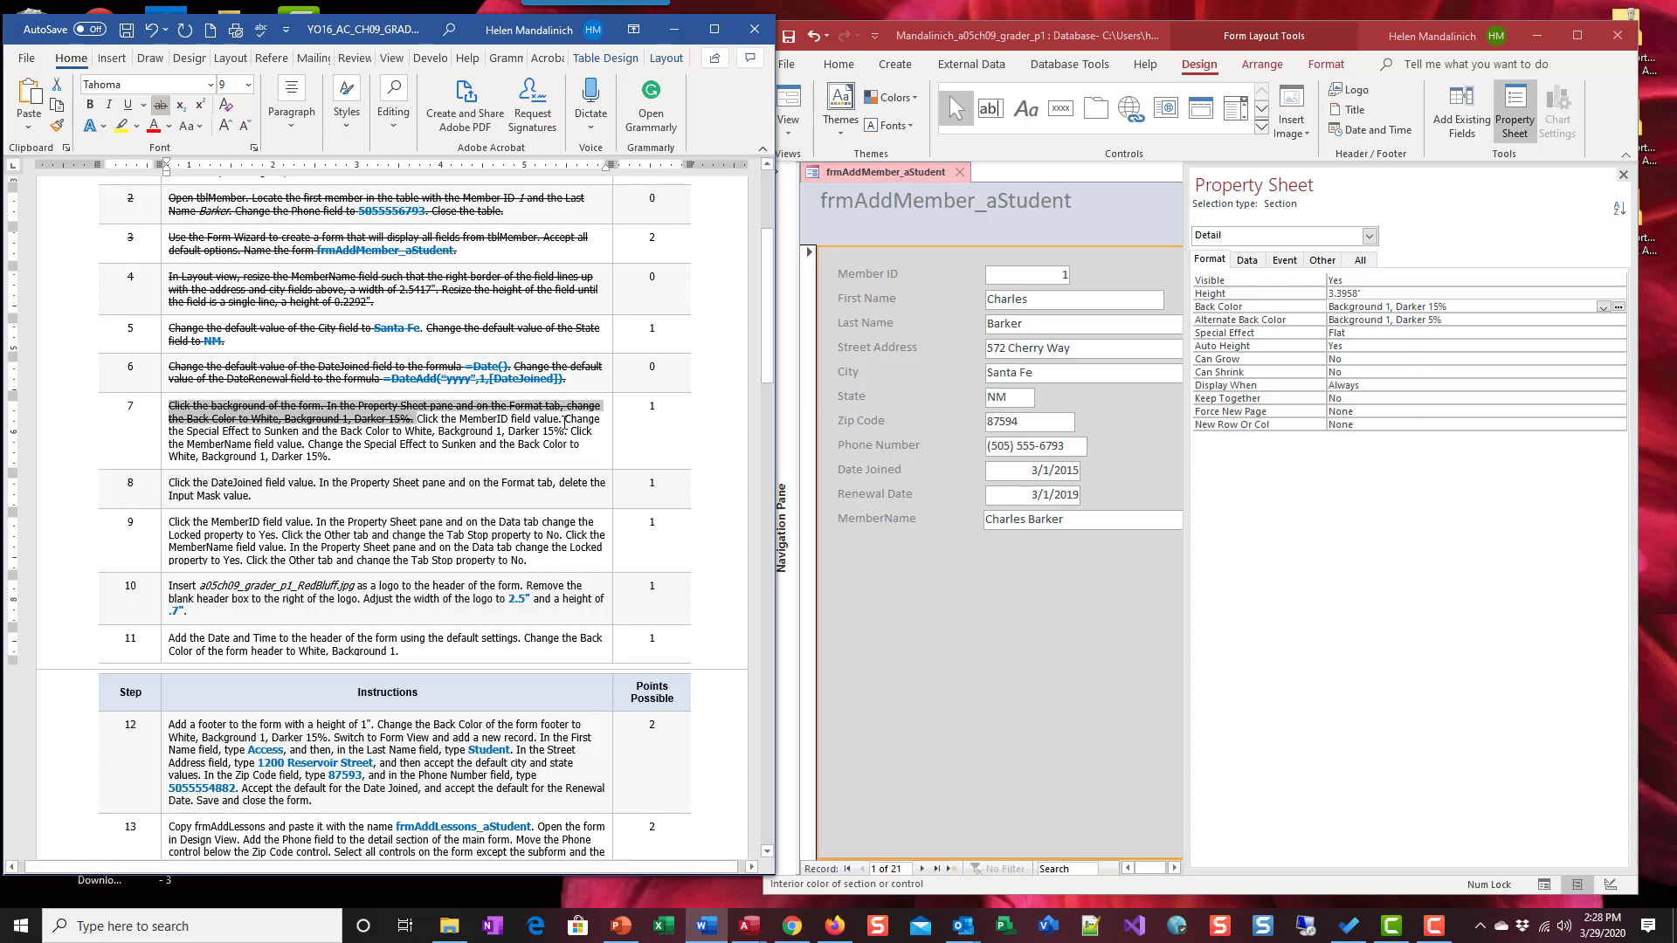
In Access, set the MemberID field's Special Effect to Sunken and strike through that instruction in step 7 of the Word document.
left_click(1035, 276)
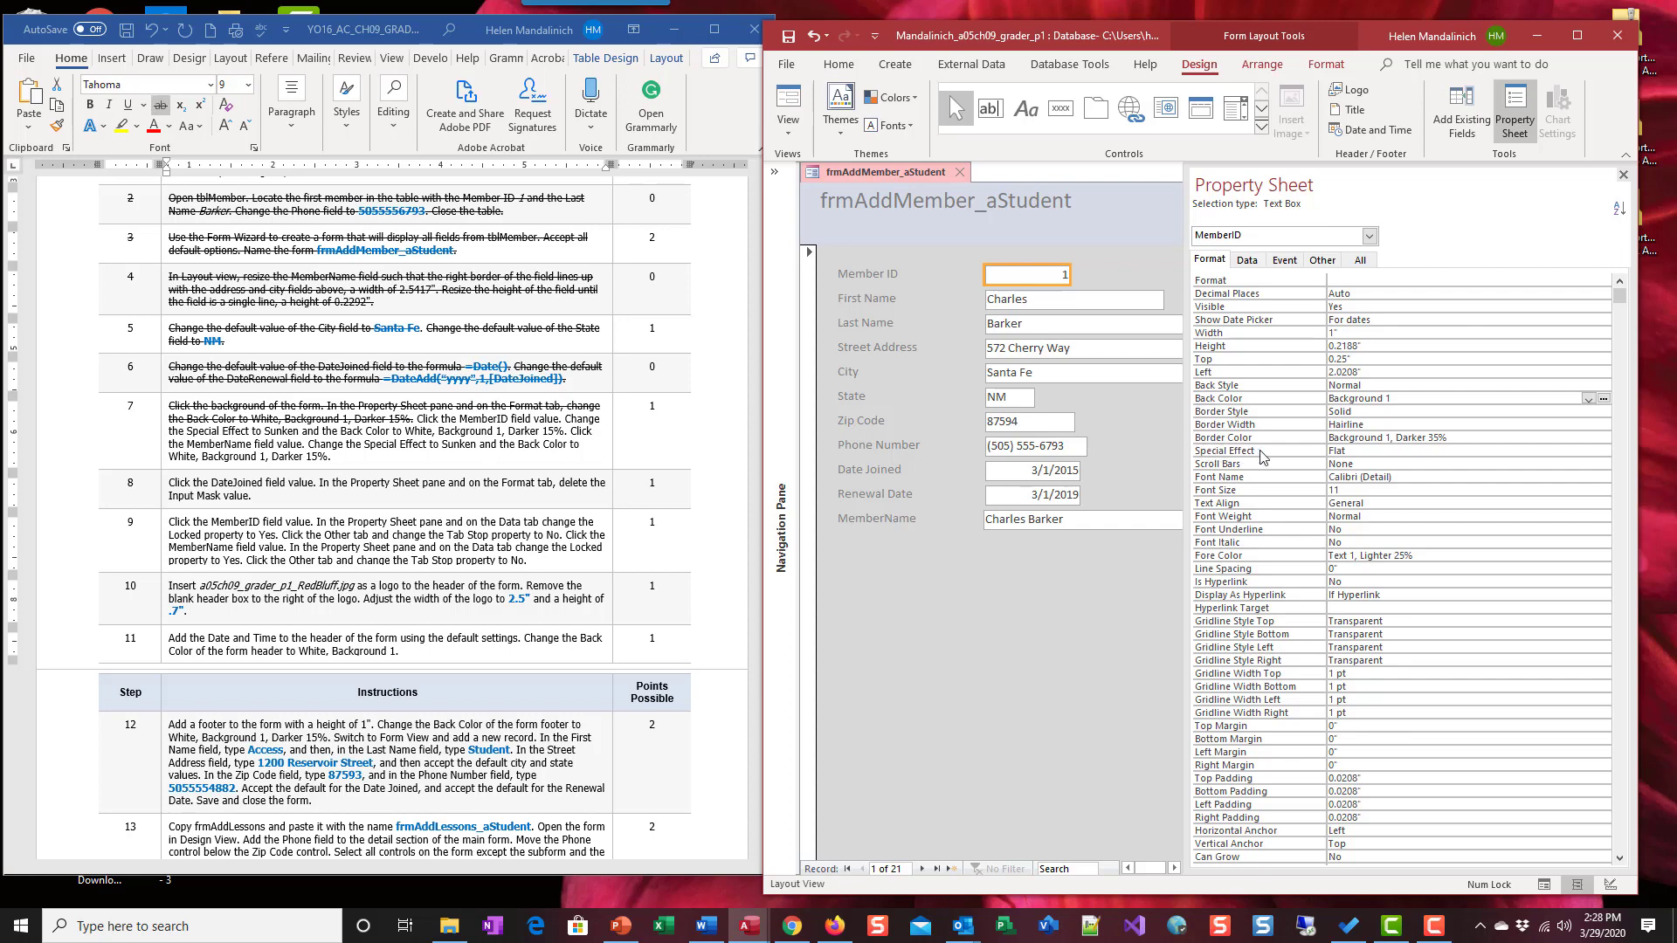
left_click(1370, 451)
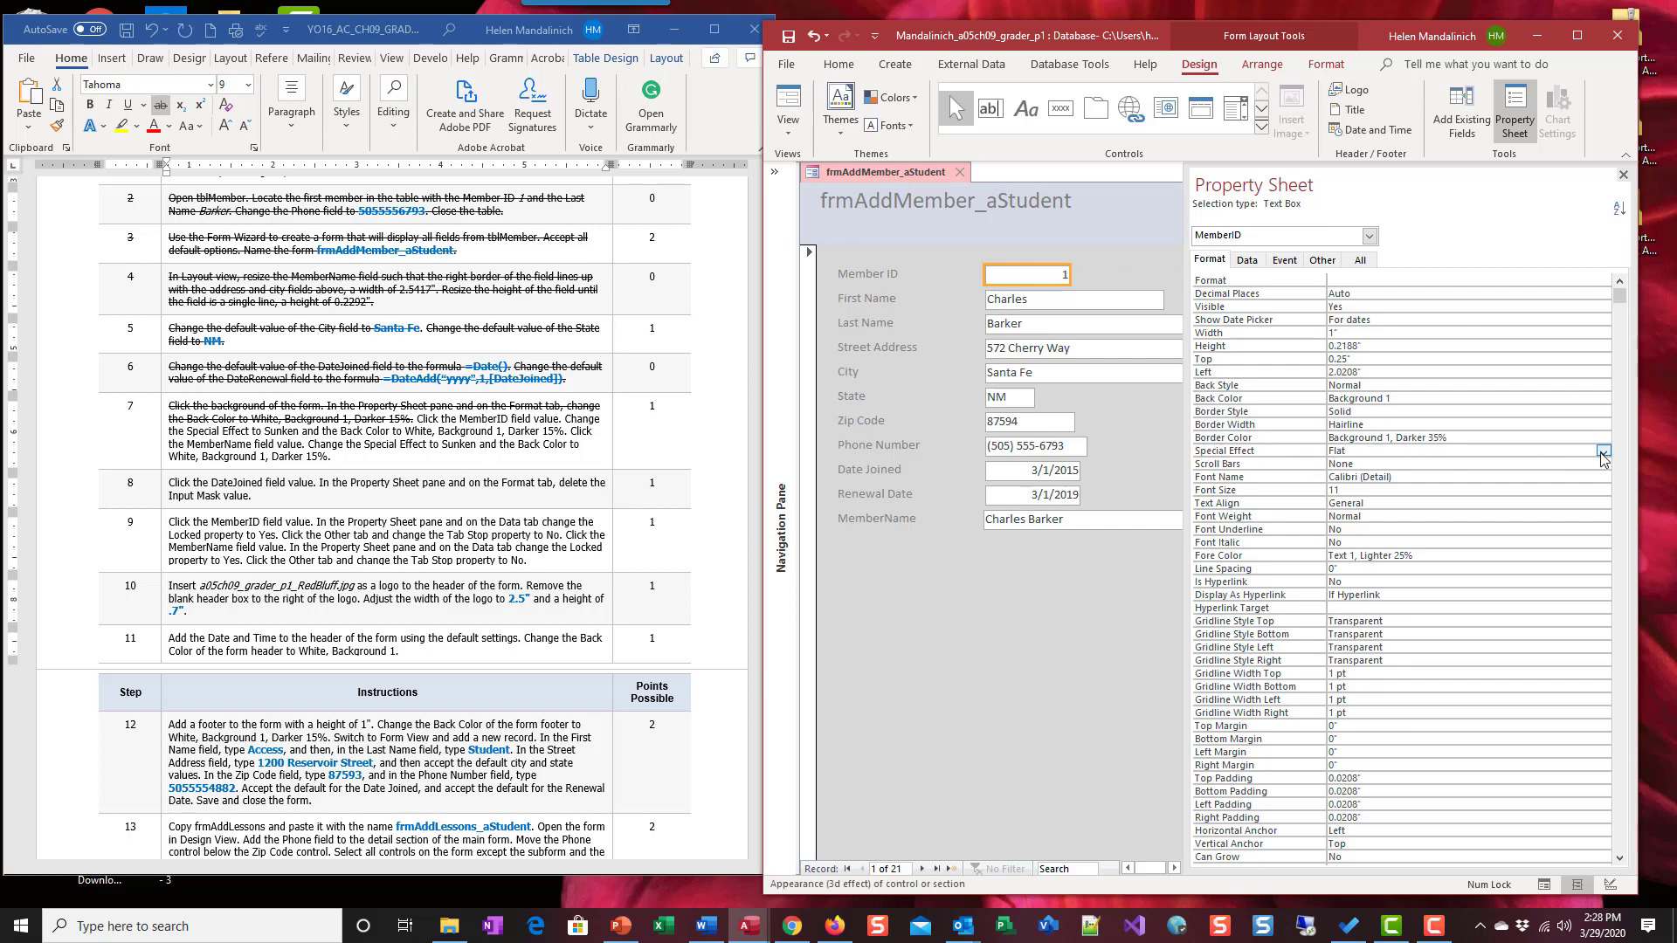
left_click(1603, 452)
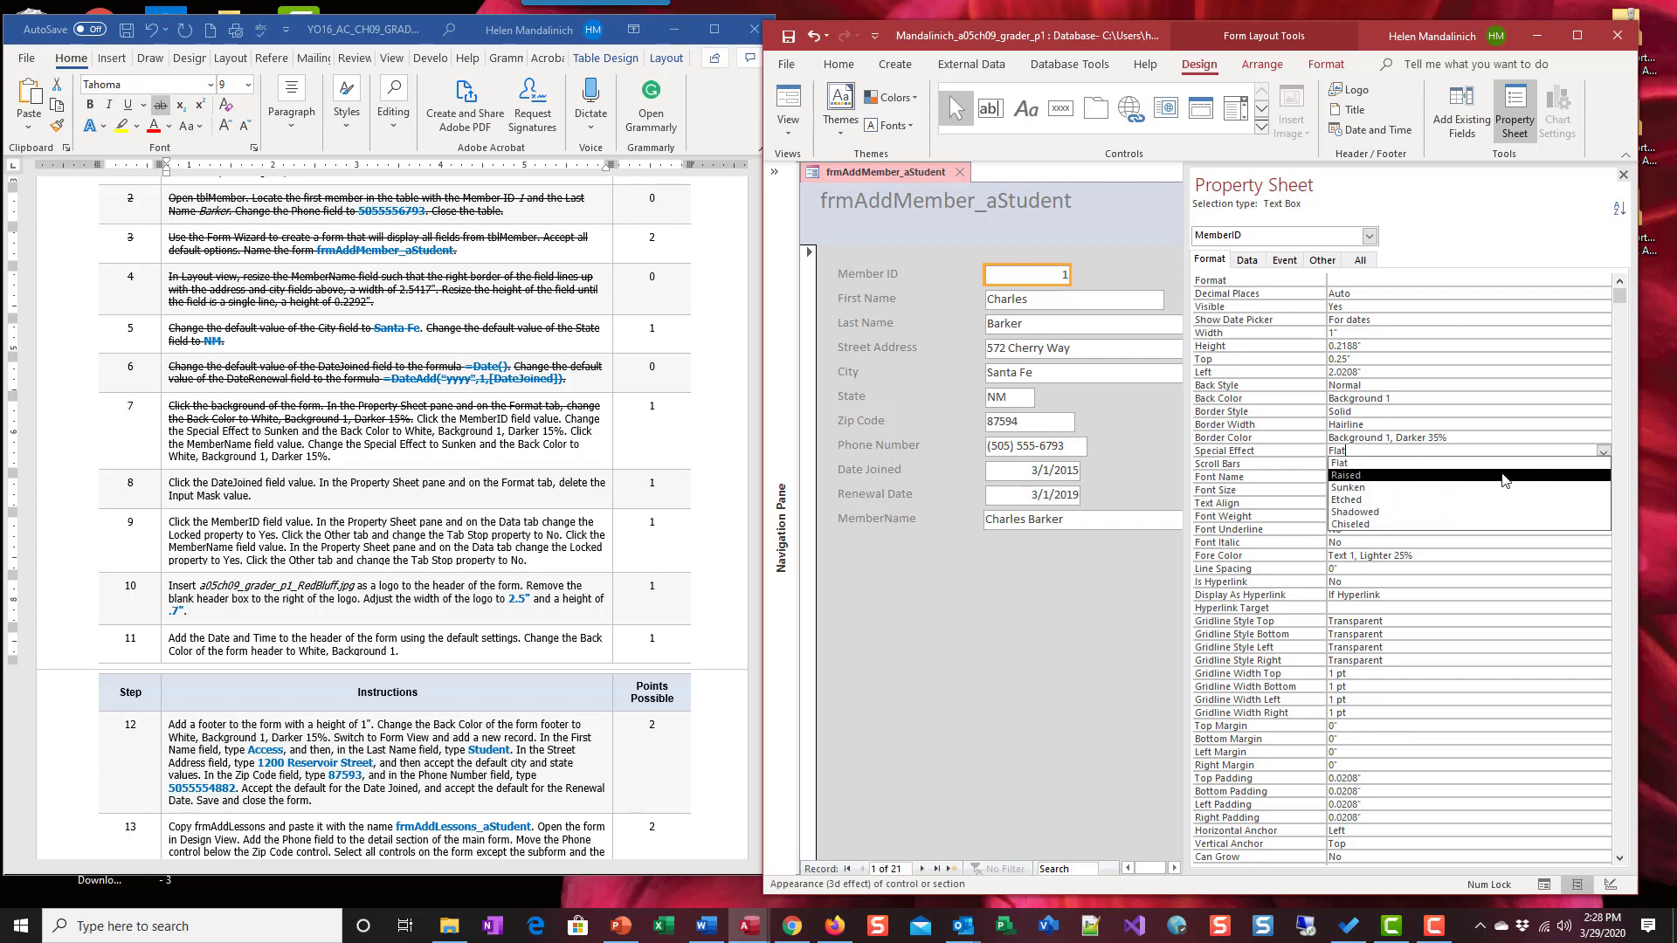
left_click(1426, 495)
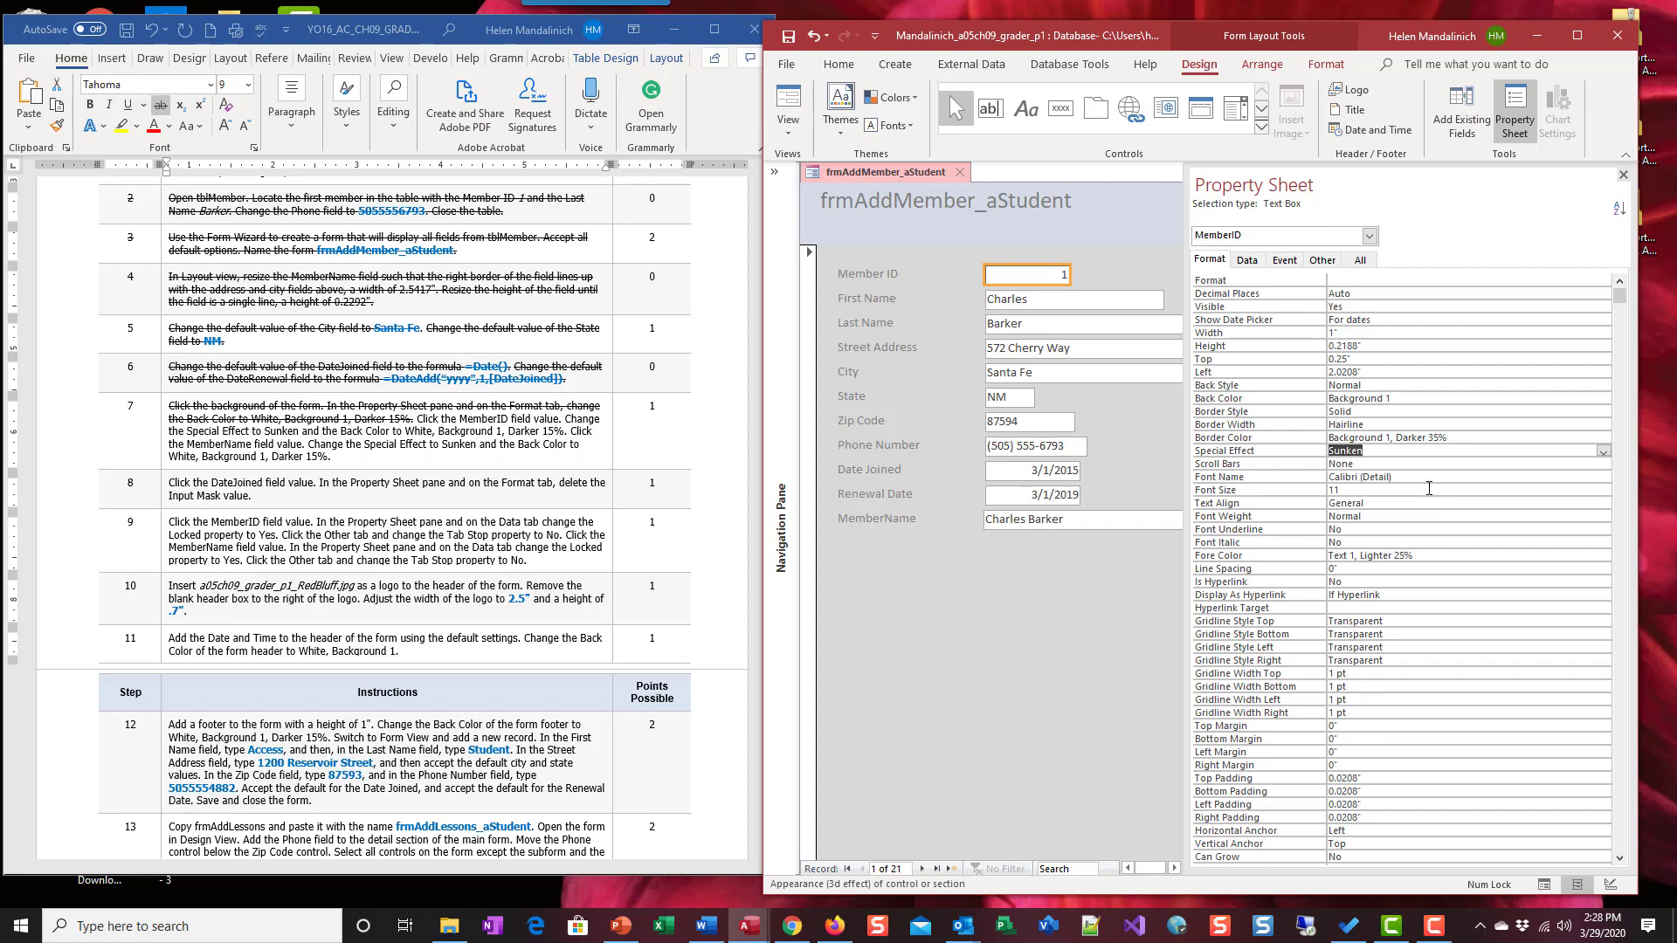
left_click(1459, 489)
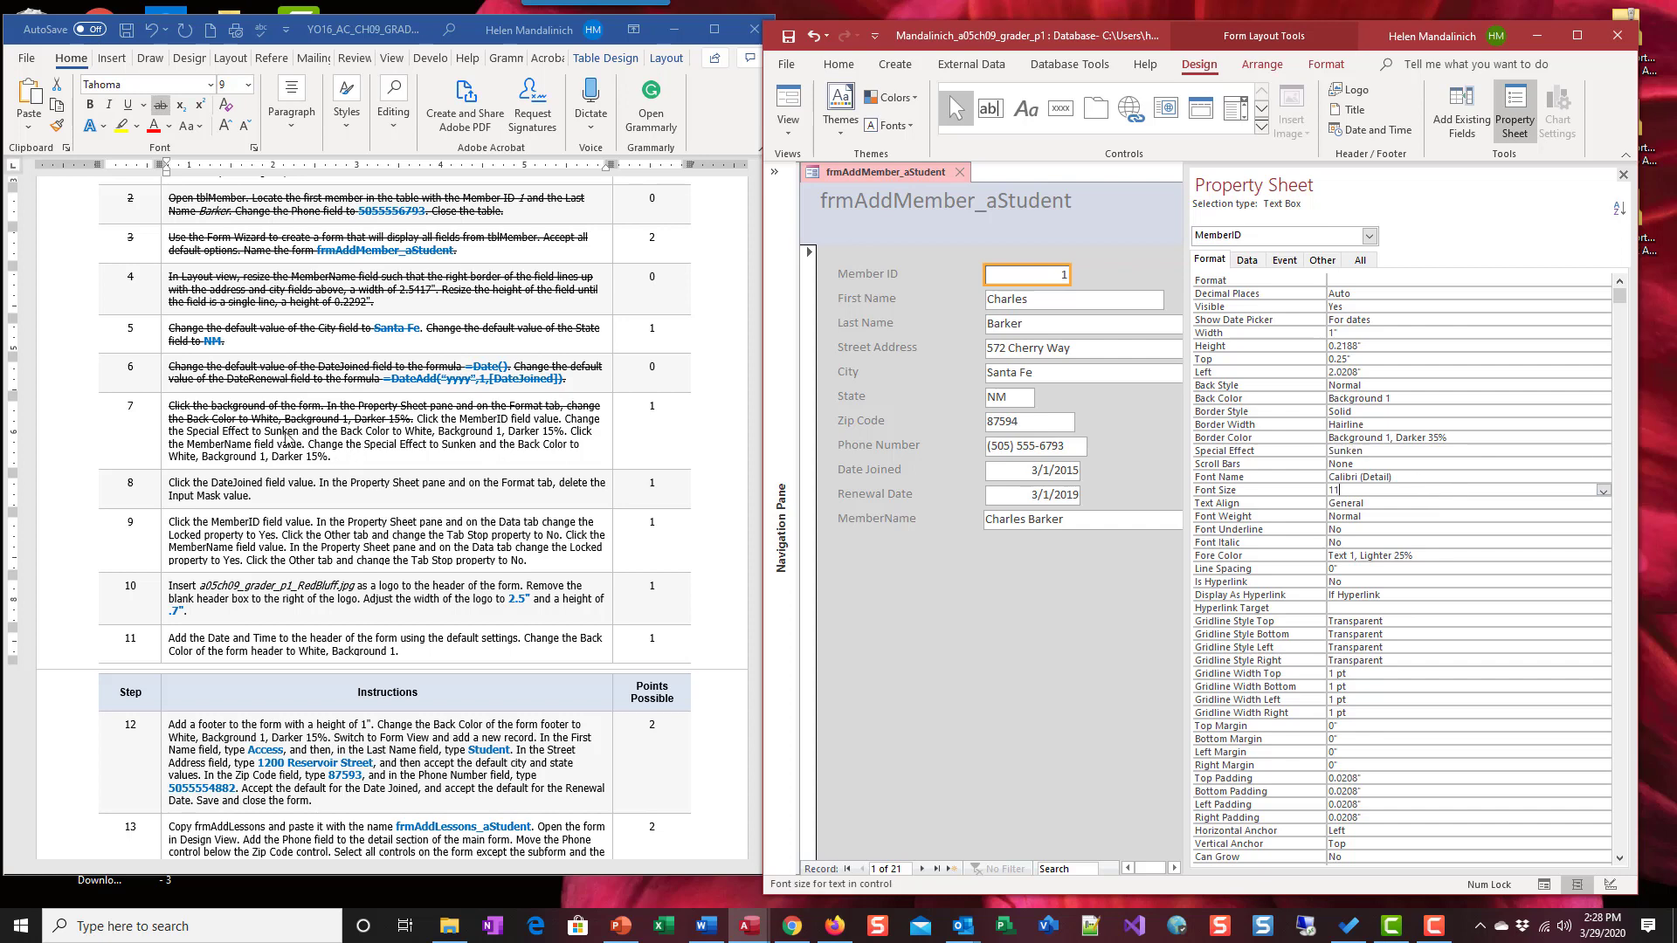
left_click_drag(299, 432, 424, 420)
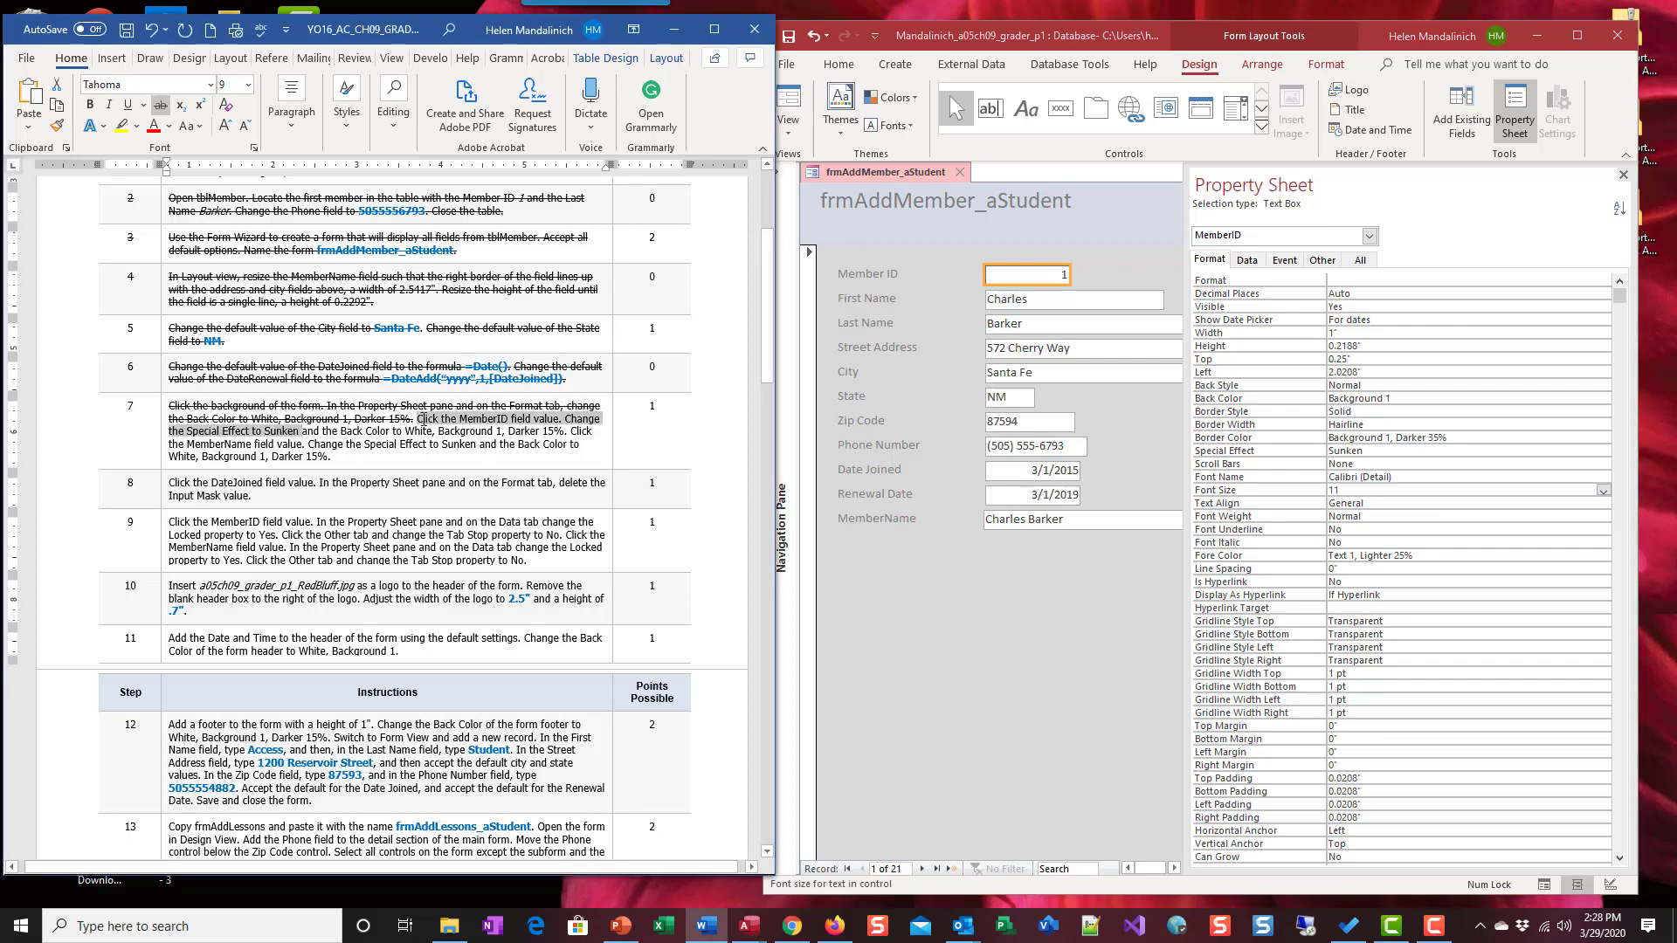
left_click(160, 104)
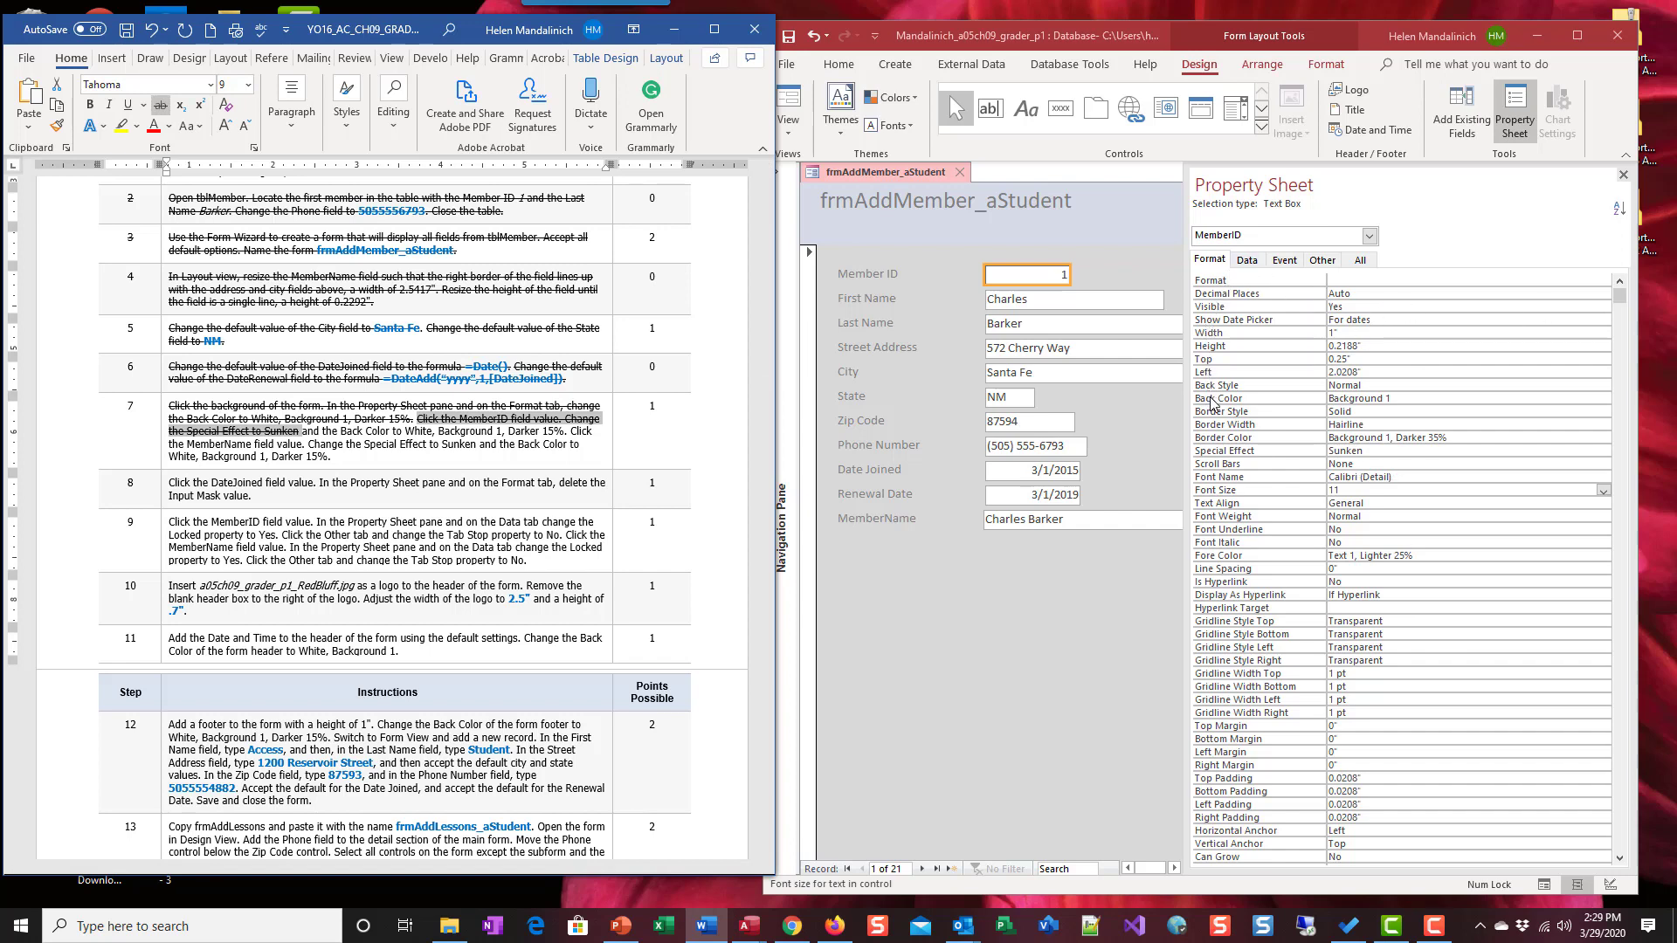
Set the MemberID field's Back Color to White, Background 1, Darker 15% in Access and strike through that phrase in Word's step 7.
left_click(1412, 400)
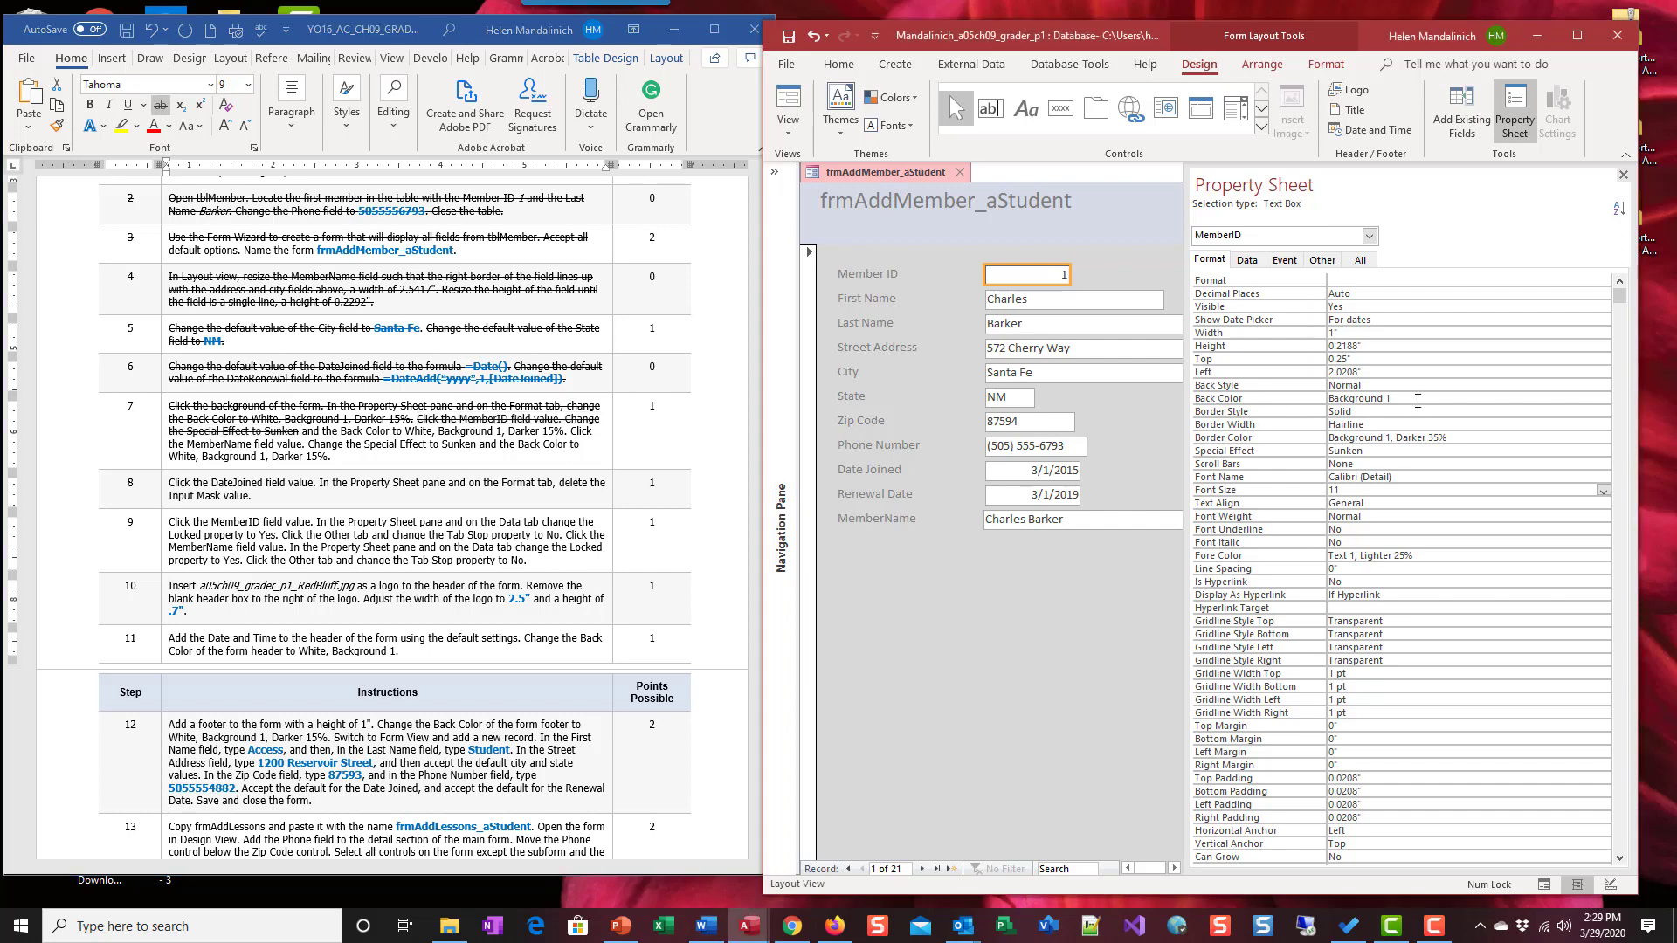
left_click(1601, 397)
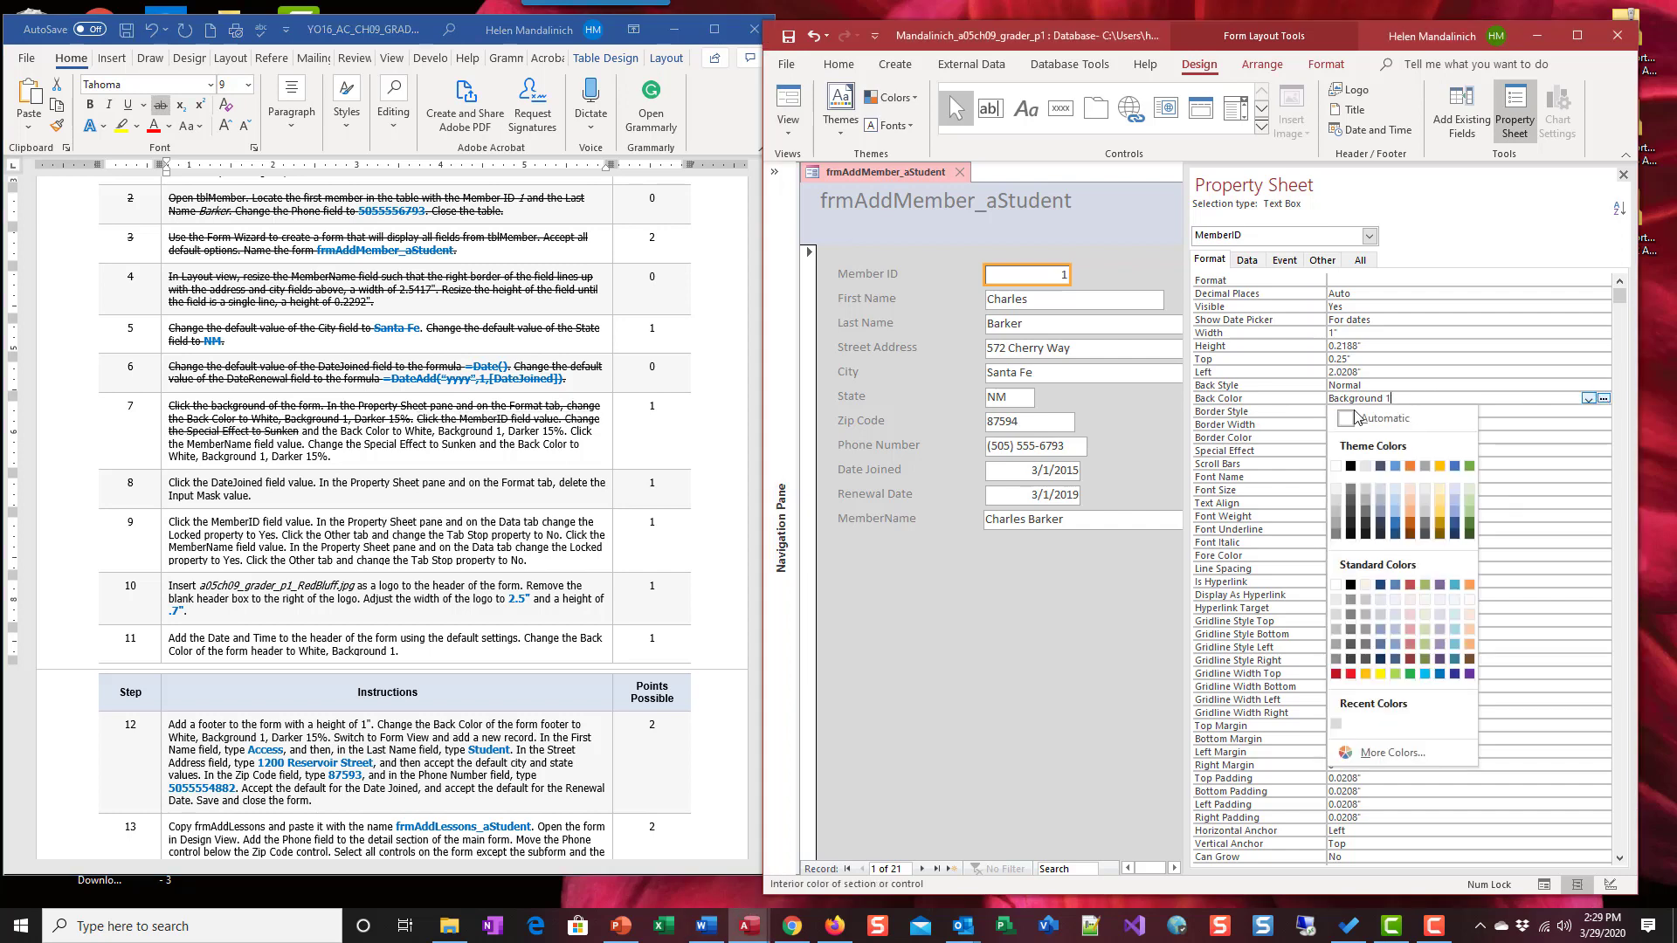
left_click(1337, 505)
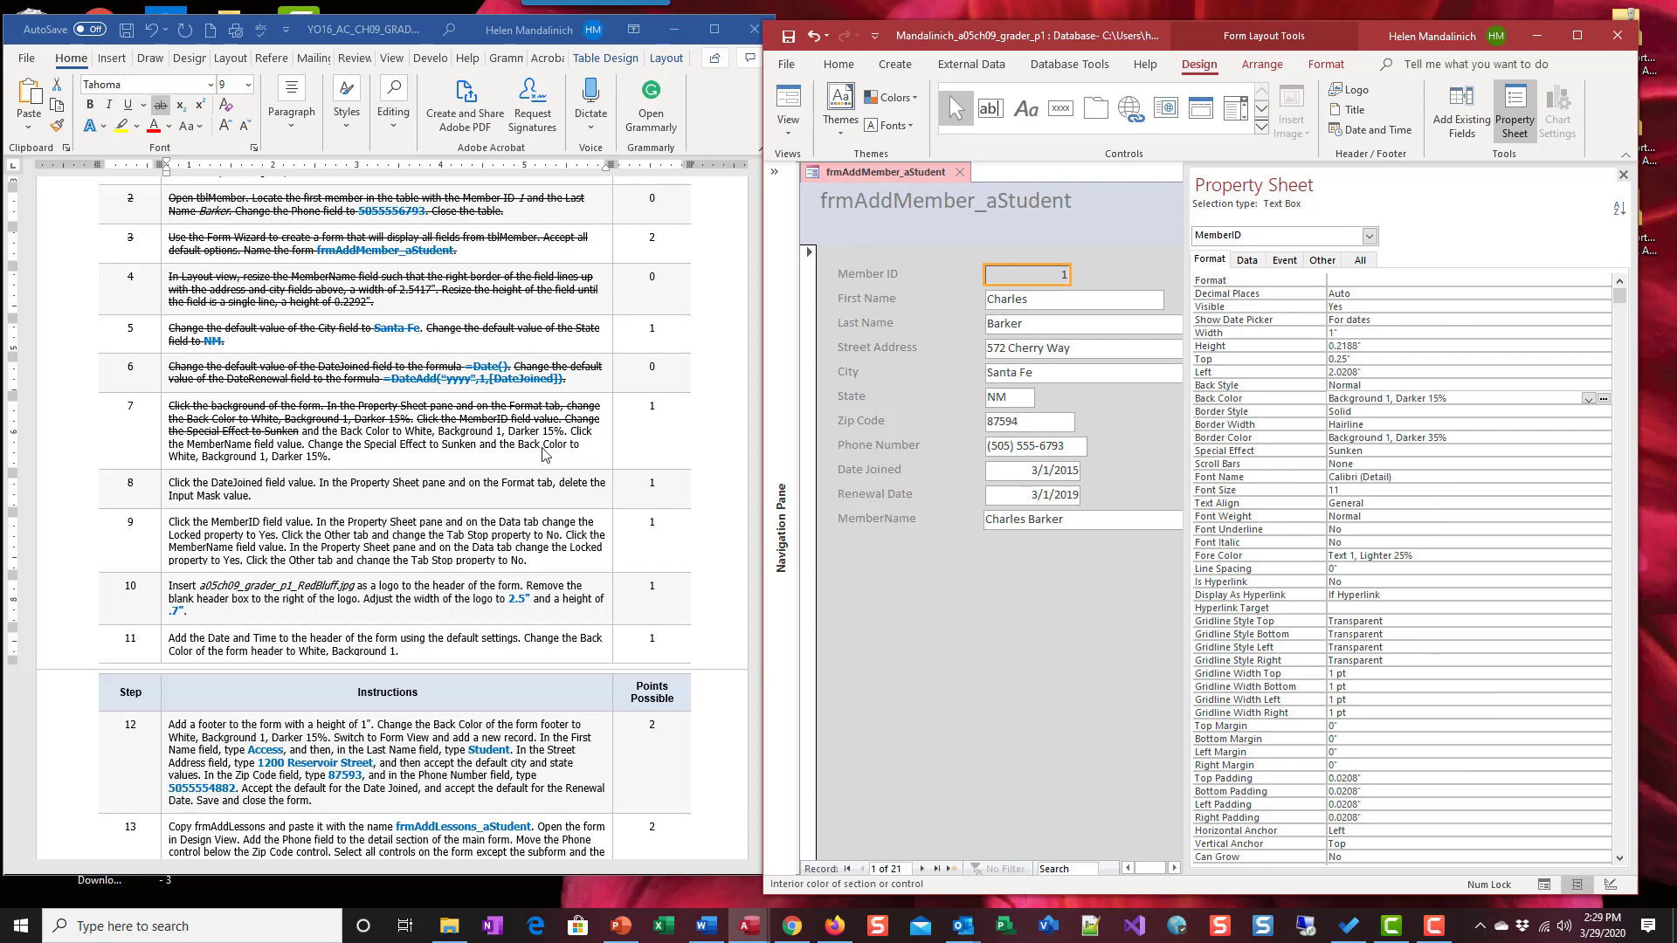
left_click_drag(568, 430, 301, 431)
left_click(166, 107)
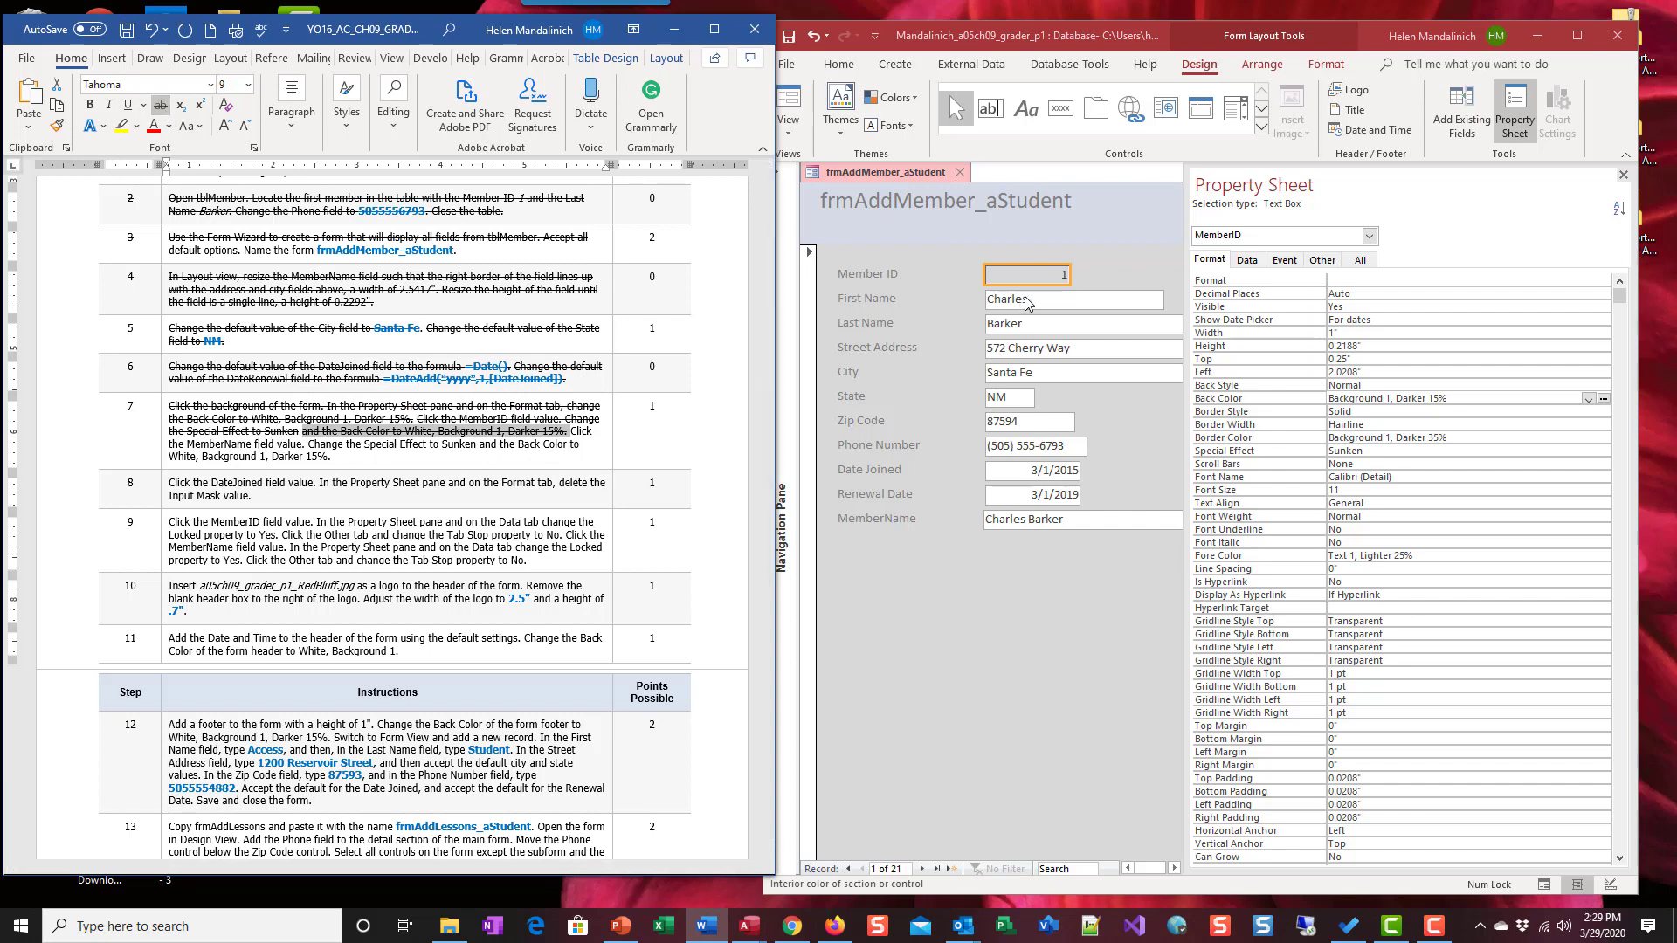
In Access, give the MemberName field a Sunken Special Effect and a Back Color of White, Background 1, Darker 15%.
left_click(1035, 522)
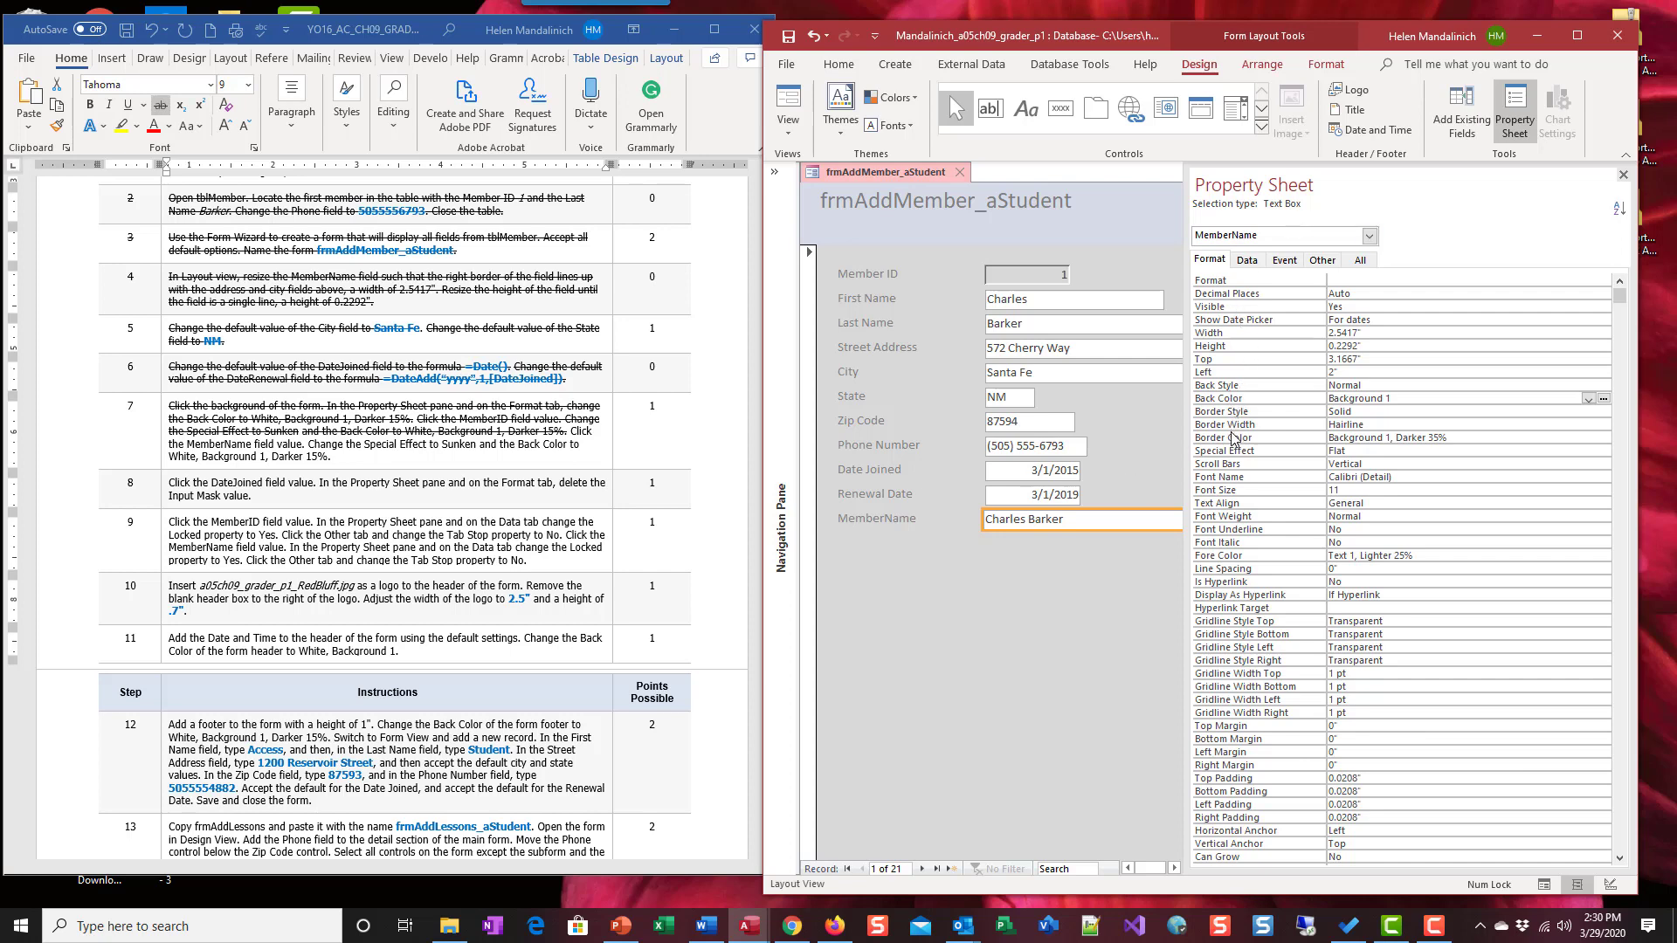
left_click(1441, 451)
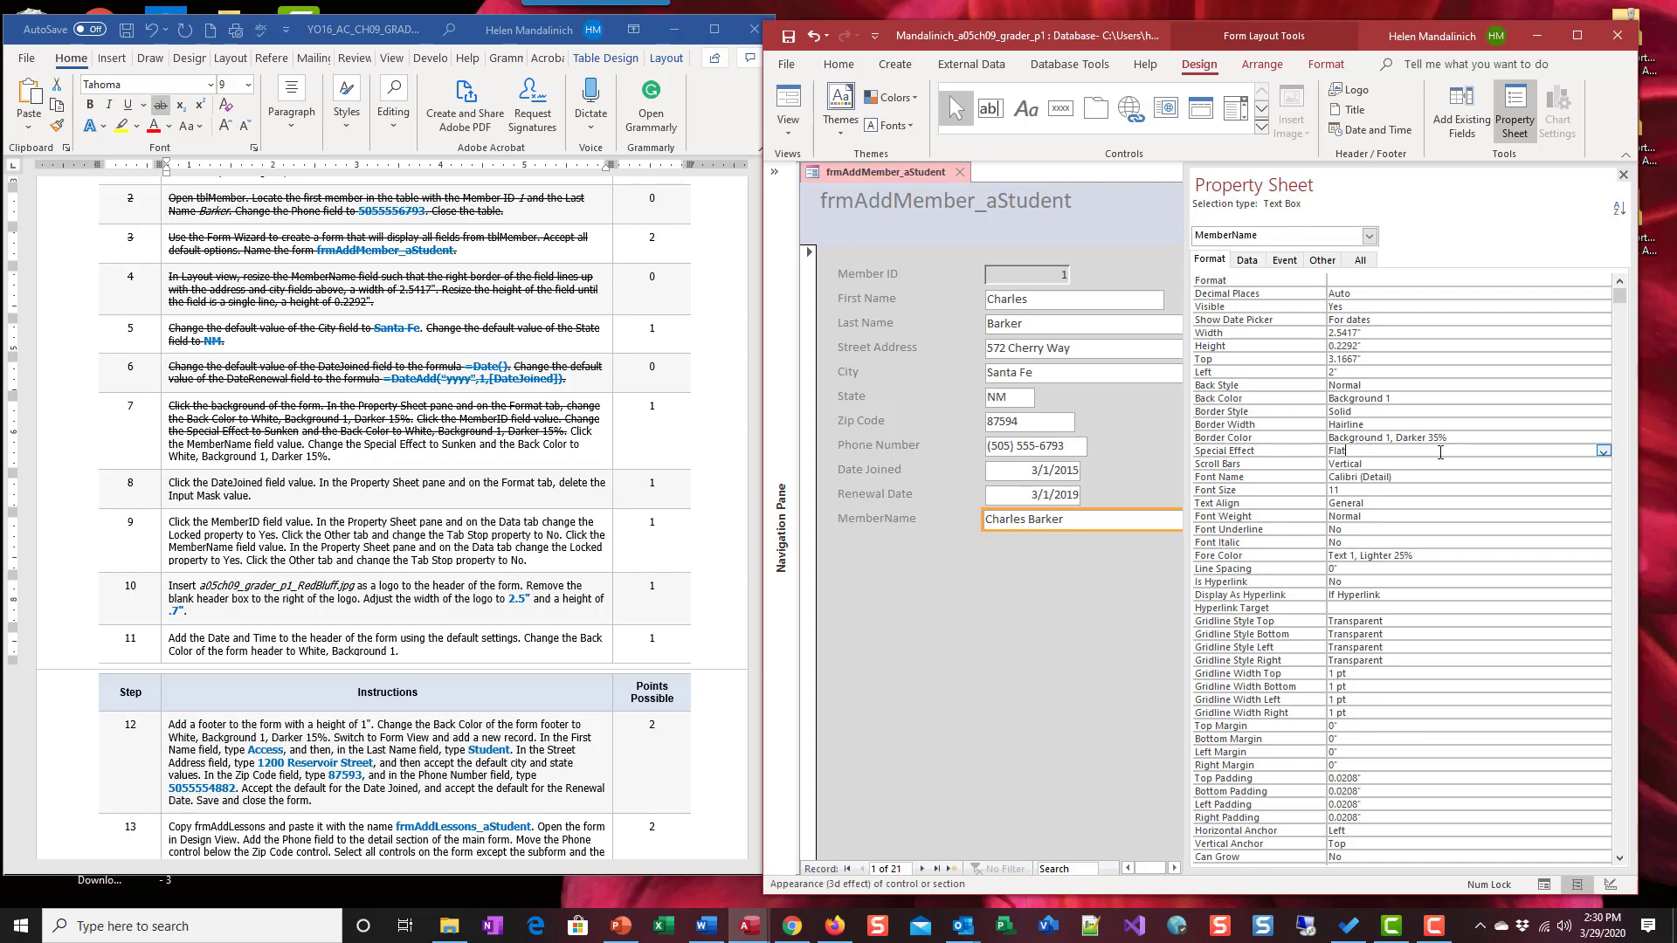
left_click(1604, 452)
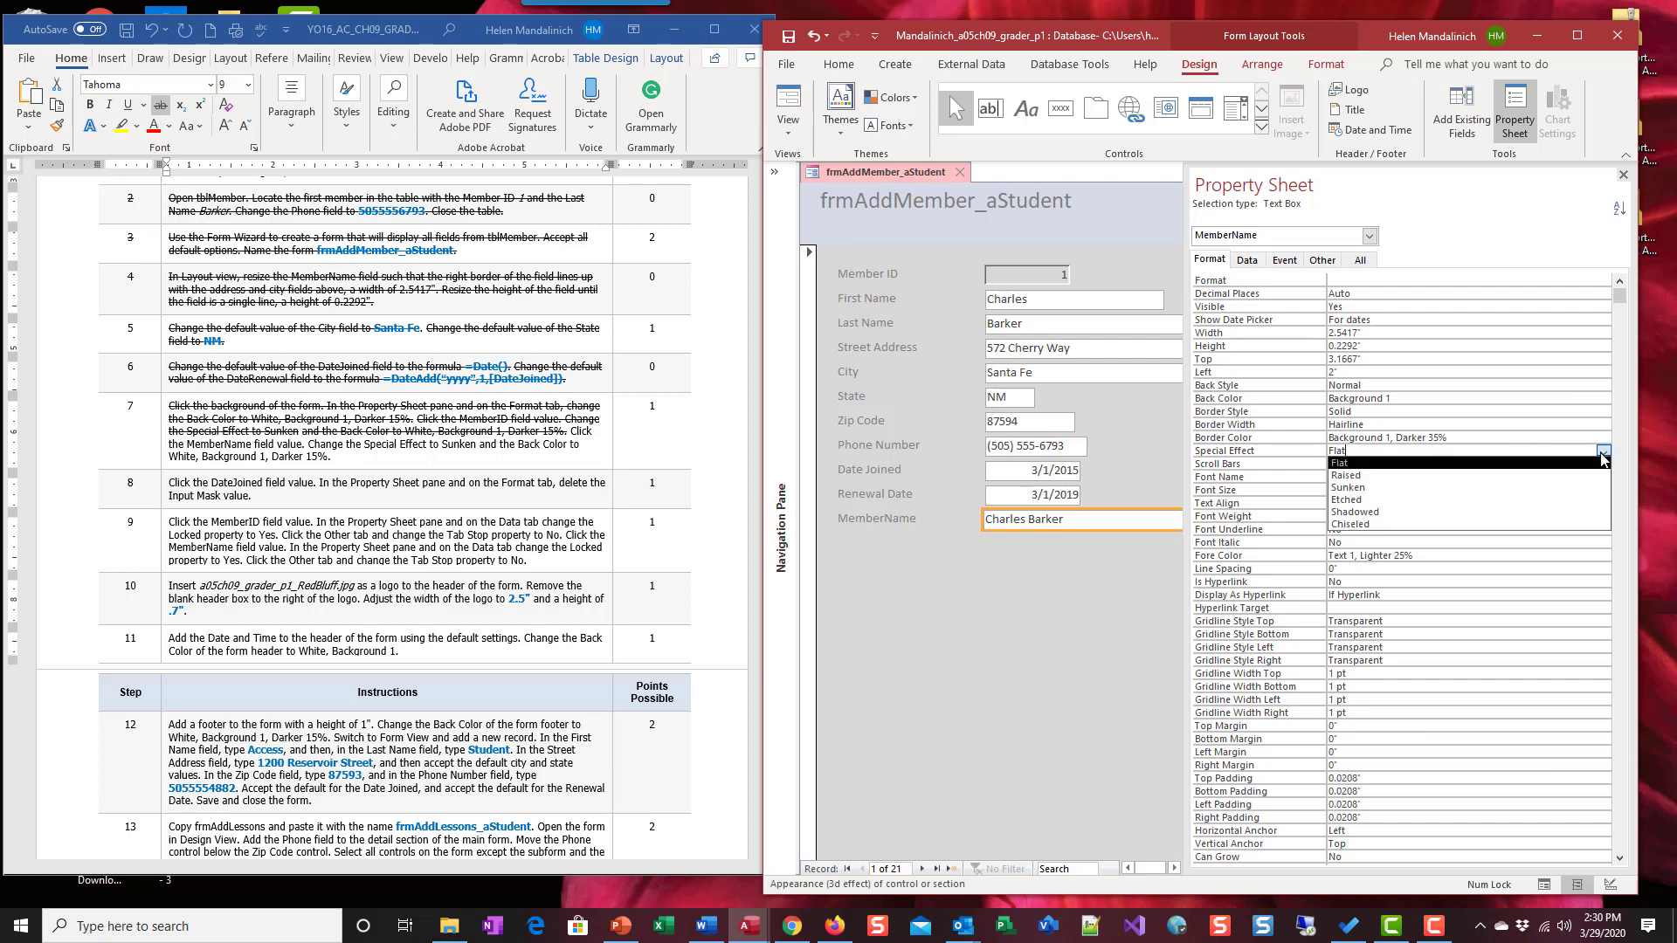
left_click(1479, 488)
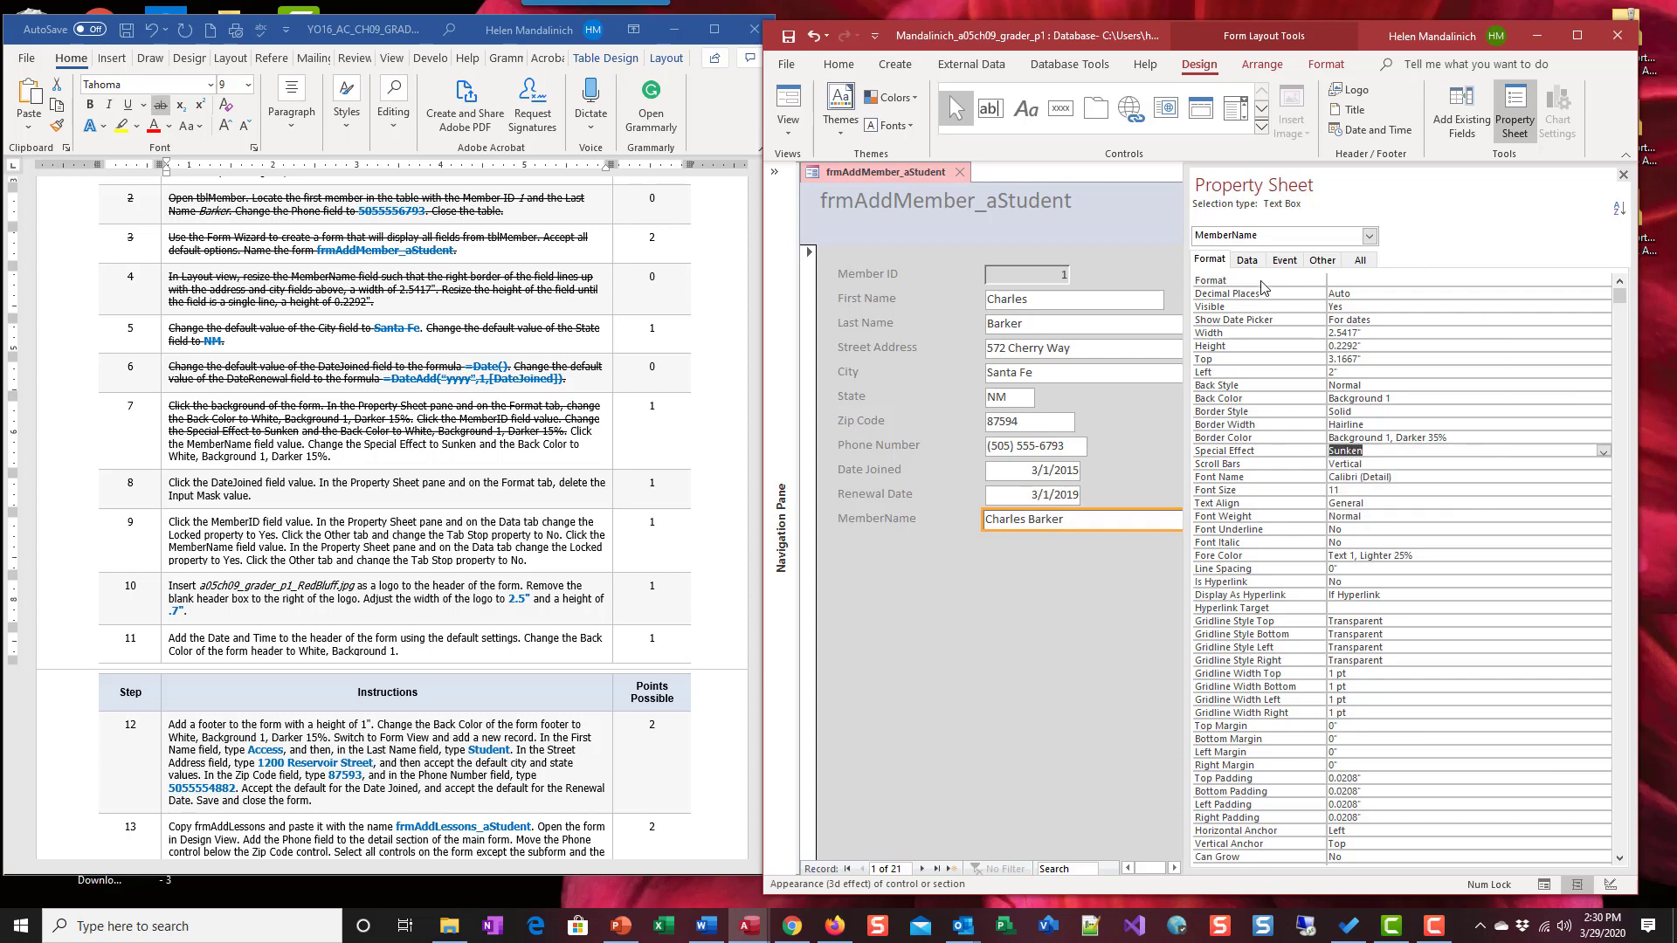
left_click(1262, 399)
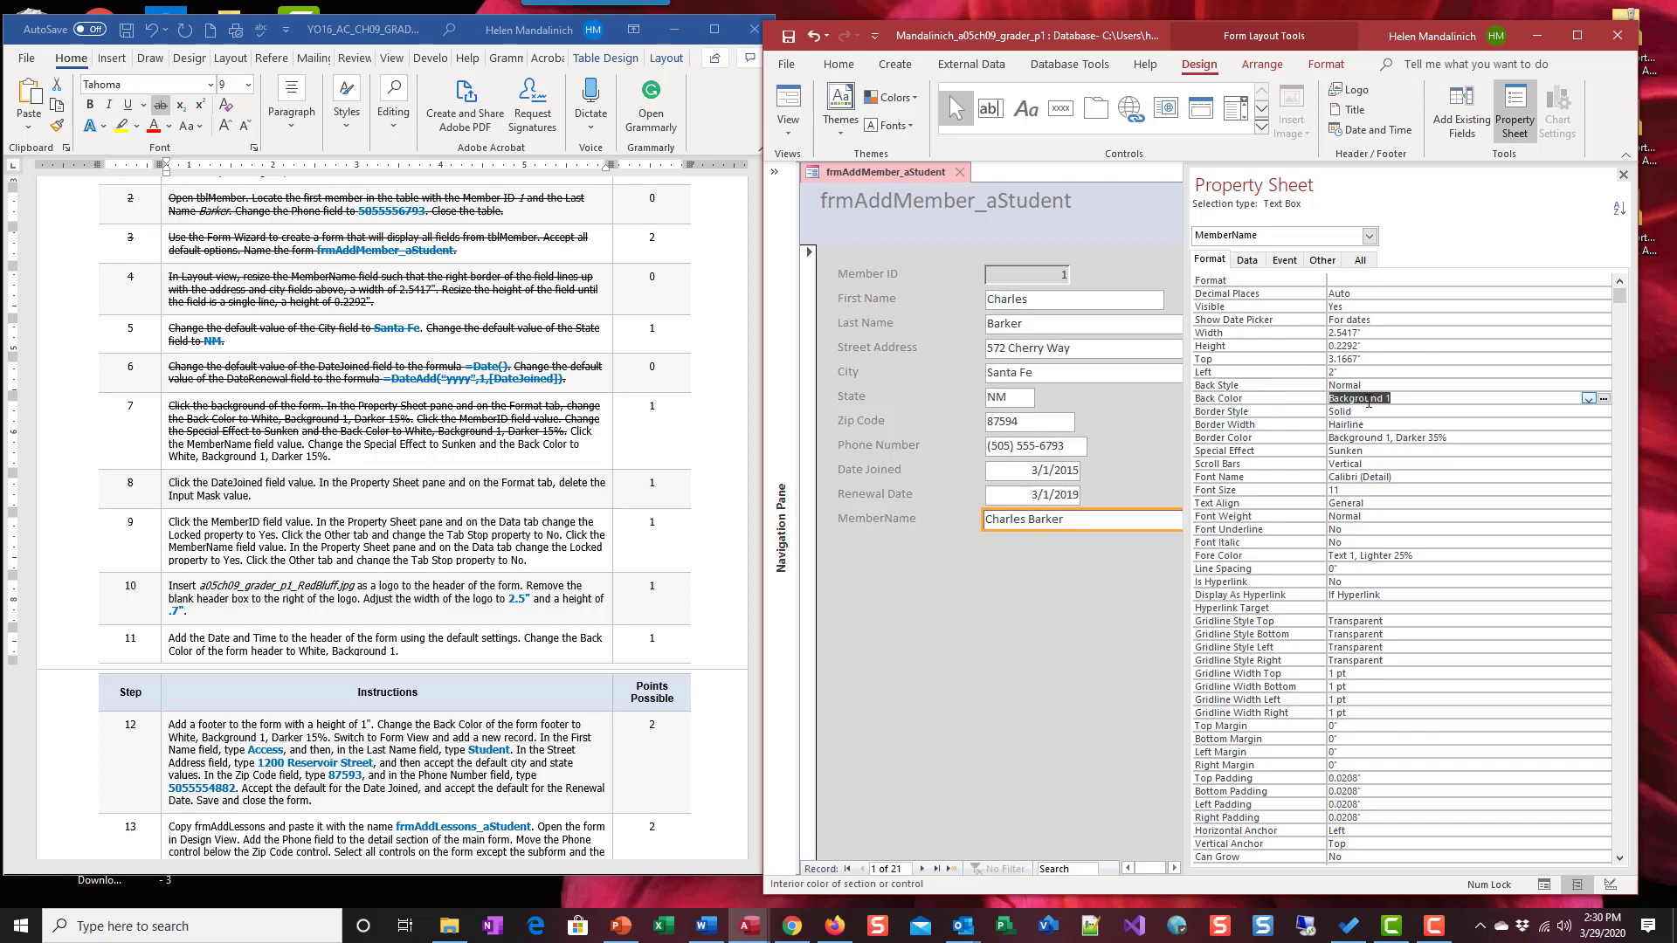
left_click(1588, 399)
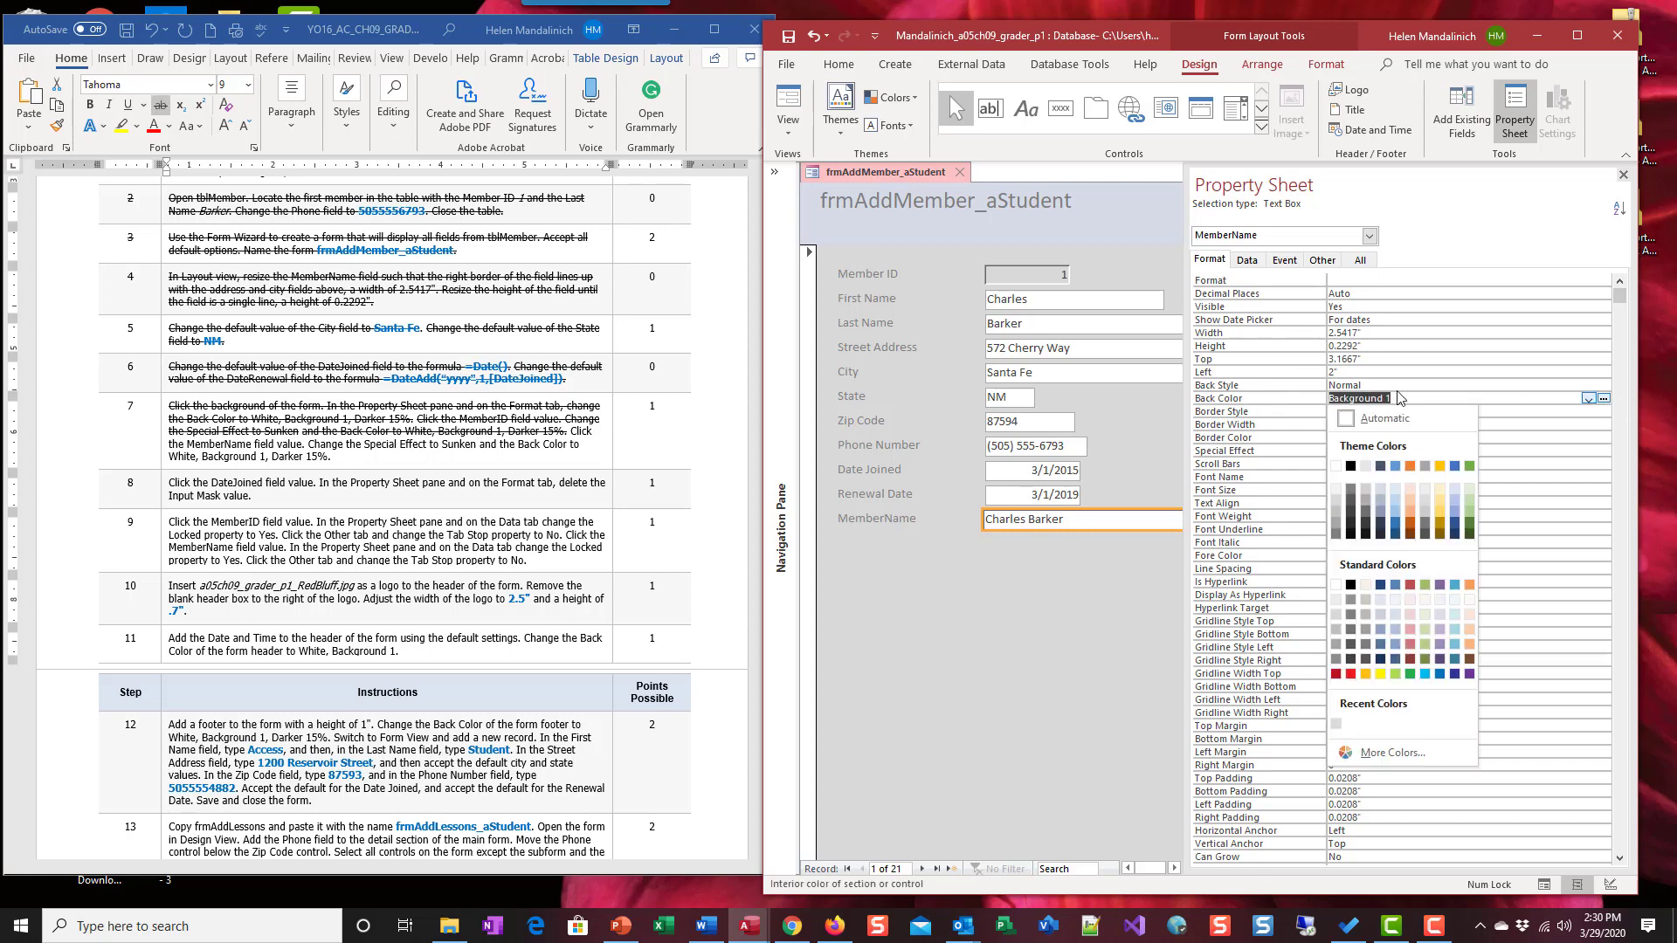
left_click(1334, 501)
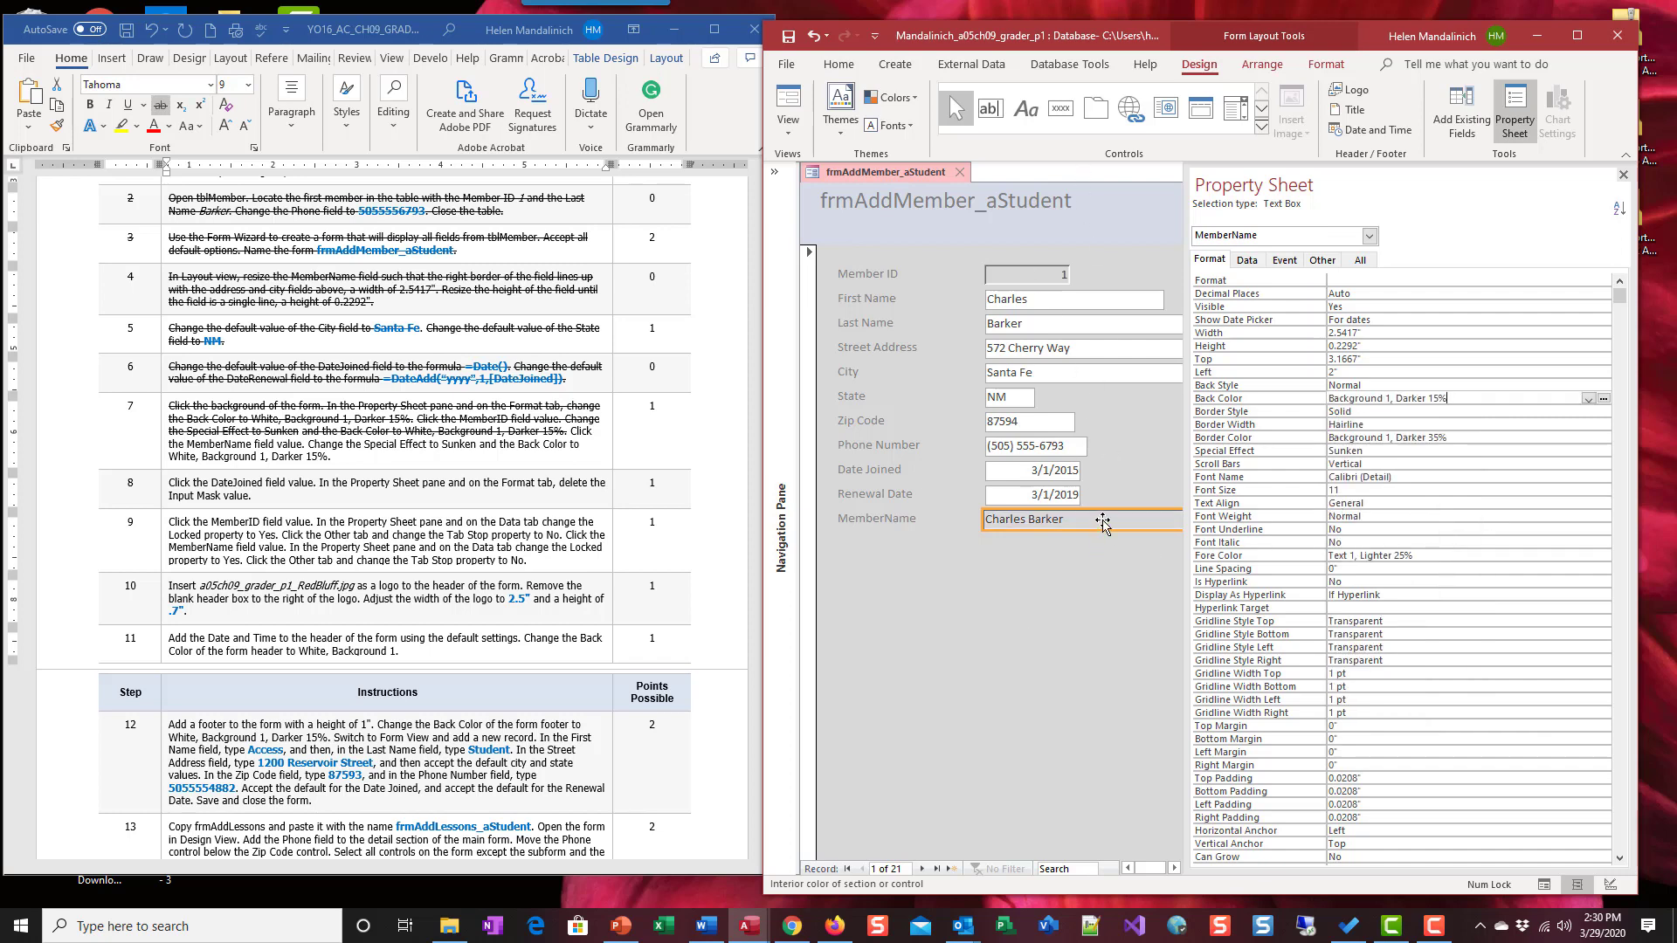
Switch to the Word instructions and strike through the MemberName sentences at the end of step 7.
left_click(333, 449)
left_click_drag(331, 455, 570, 431)
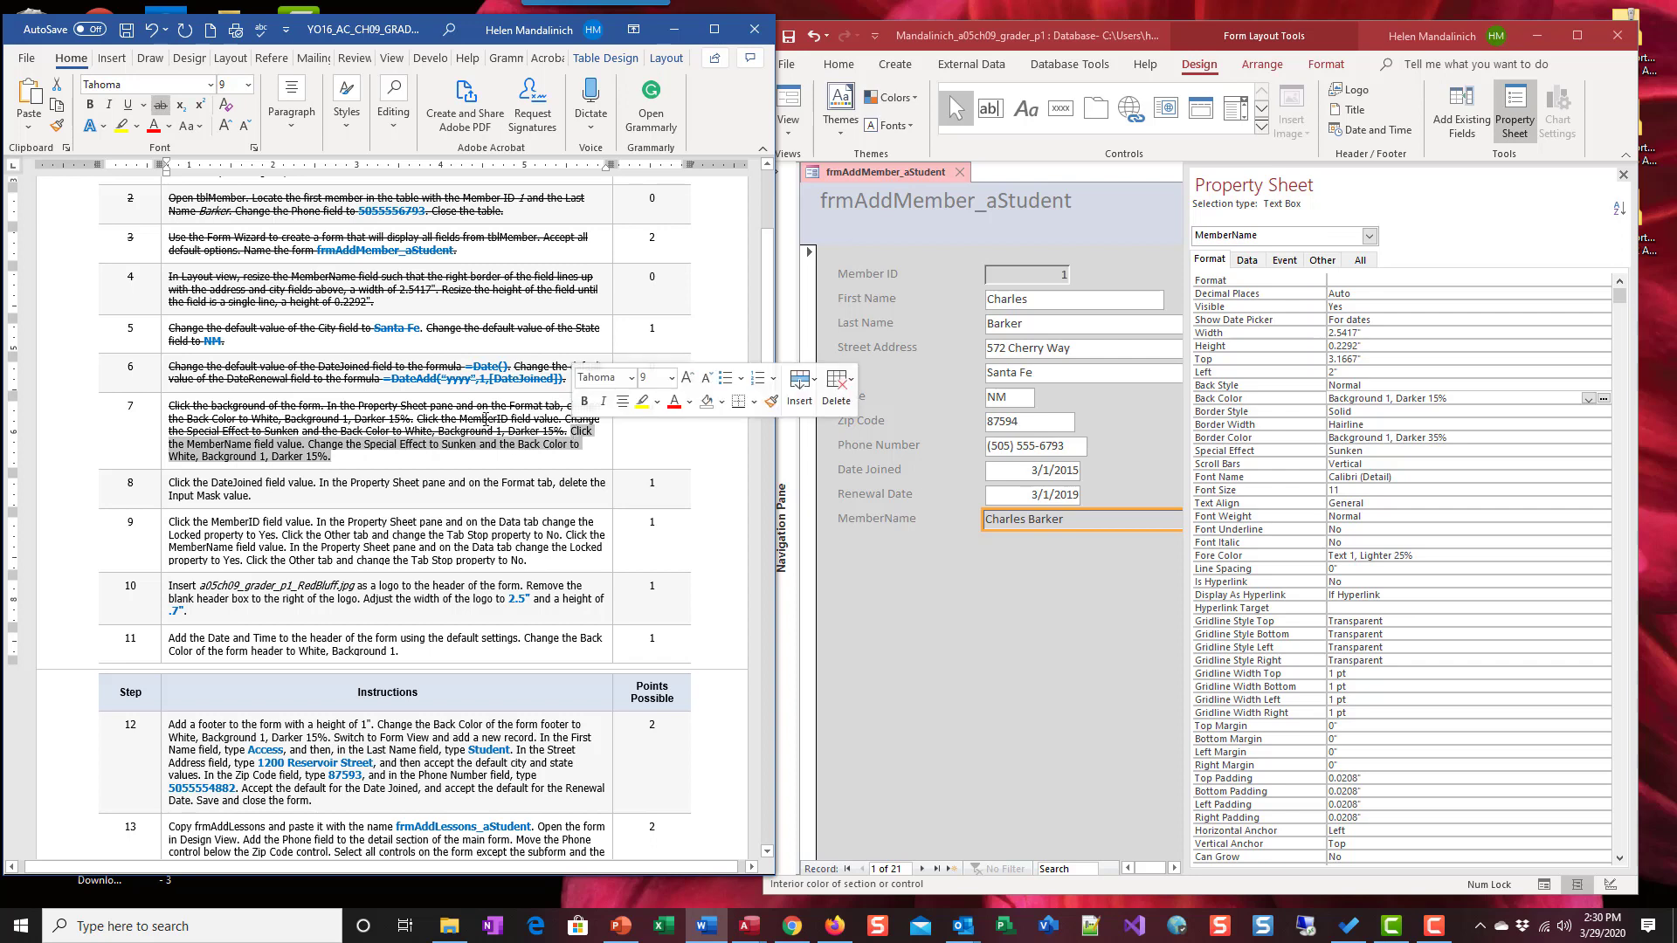
left_click(160, 104)
left_click(377, 428)
Switch to Access, select the DateJoined field value and look through its format and data properties for the Input Mask.
scroll(377, 428, "down", 1)
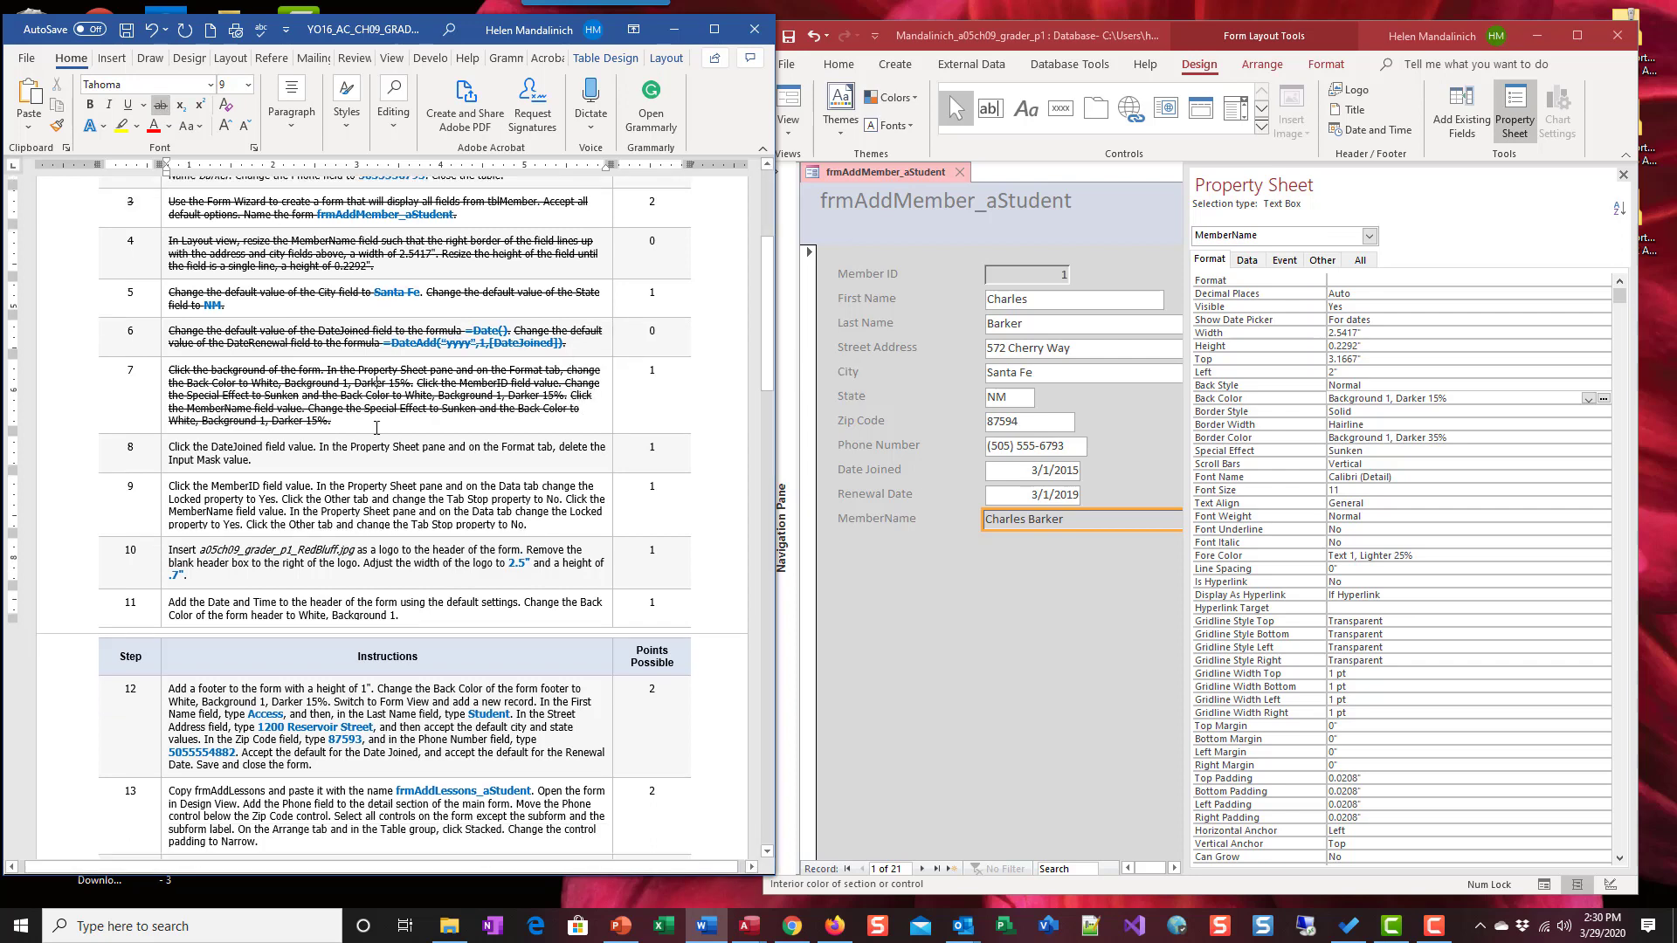
scroll(376, 428, "down", 1)
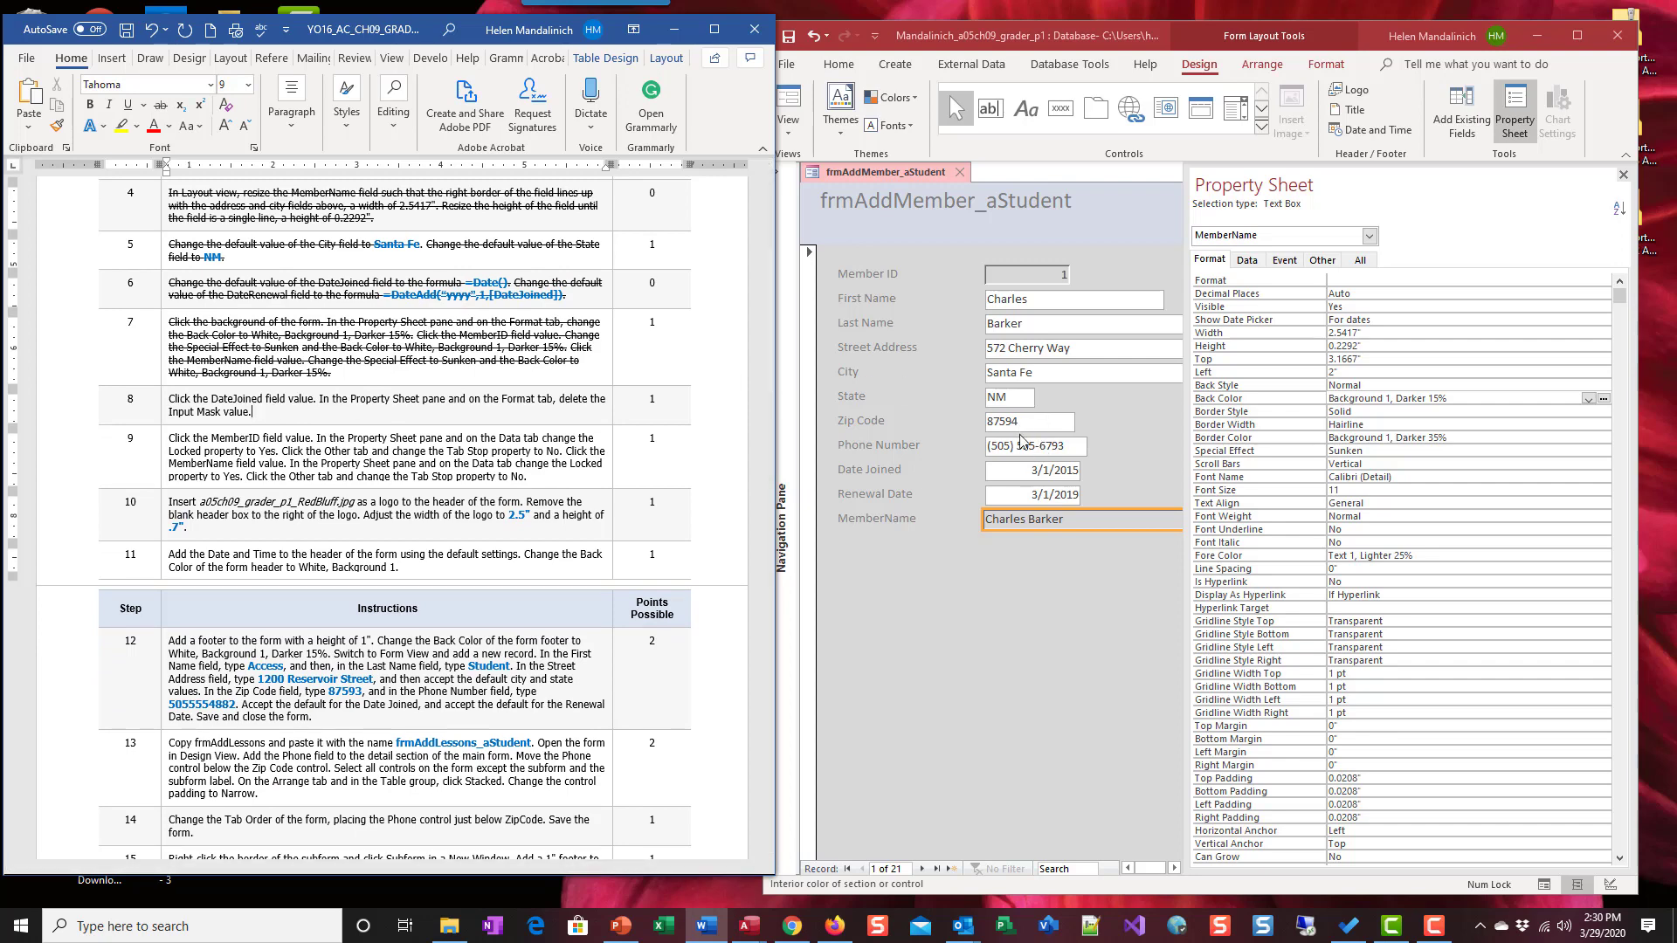
left_click(1029, 472)
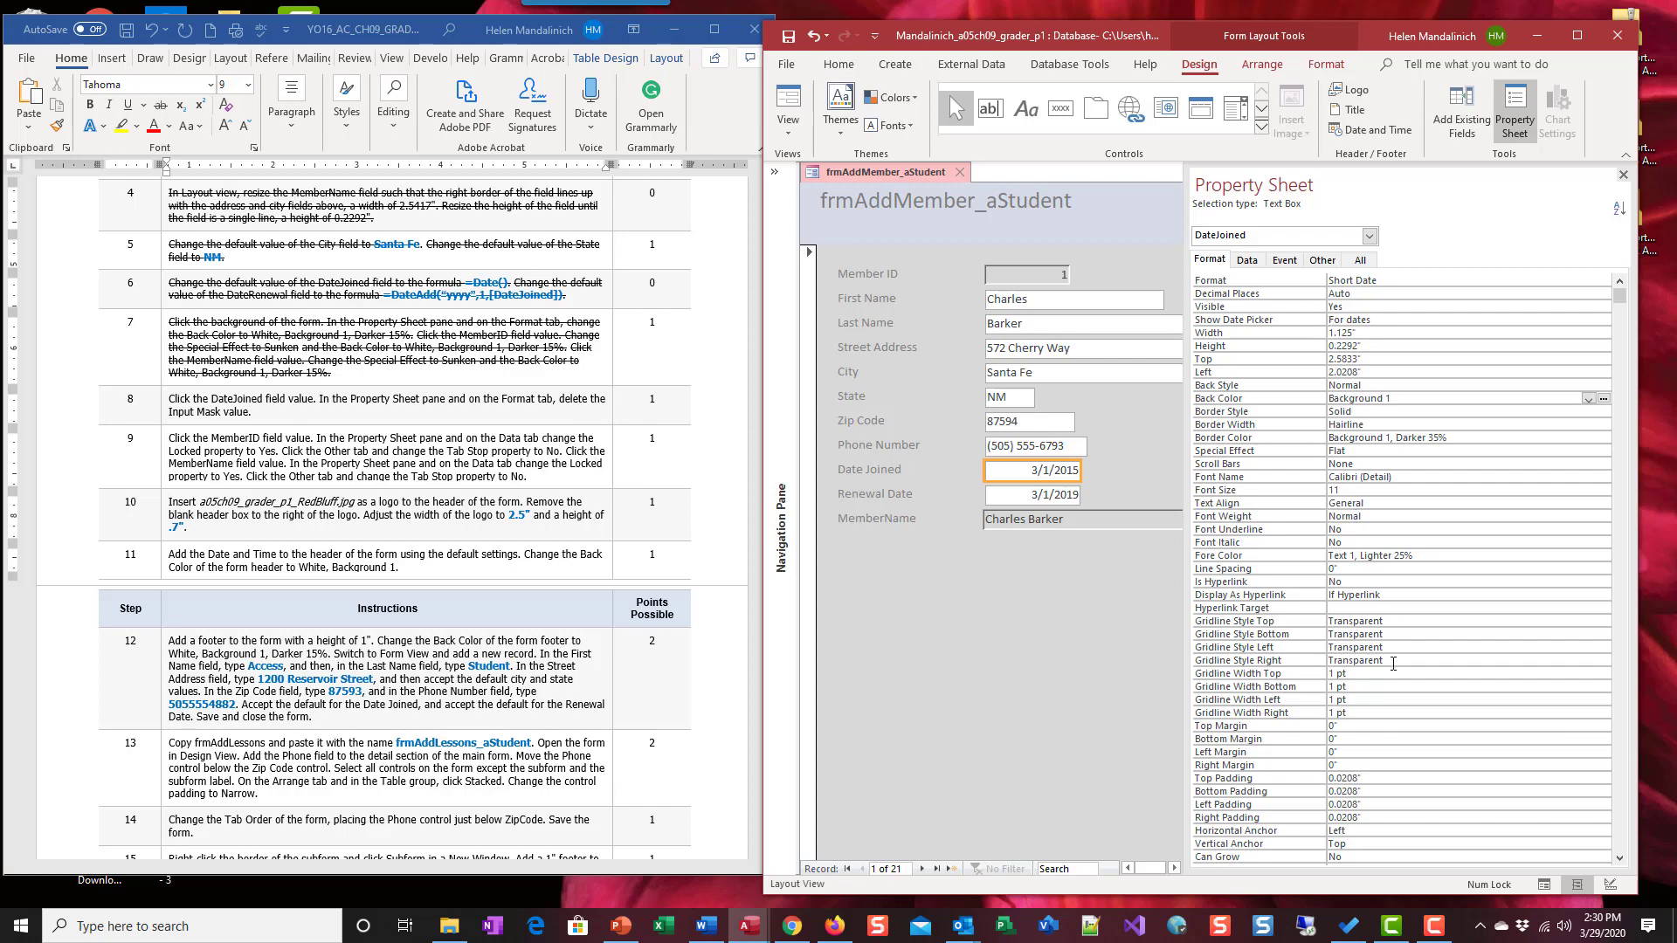
scroll(1401, 675, "down", 2)
scroll(1401, 674, "up", 2)
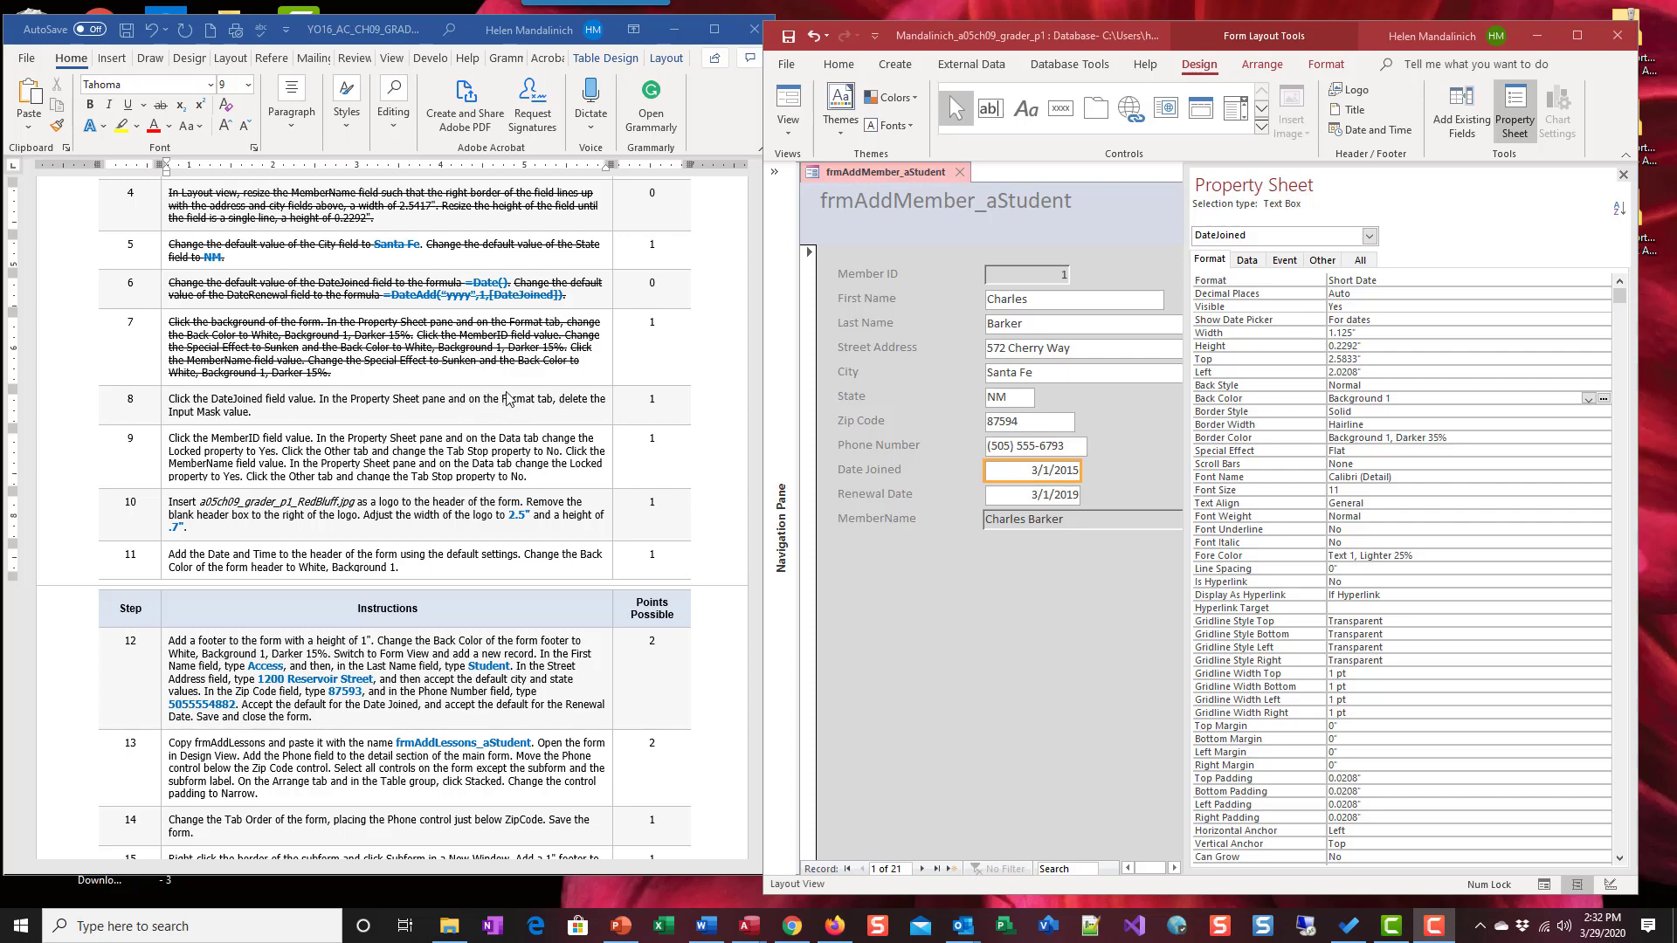
left_click(1247, 260)
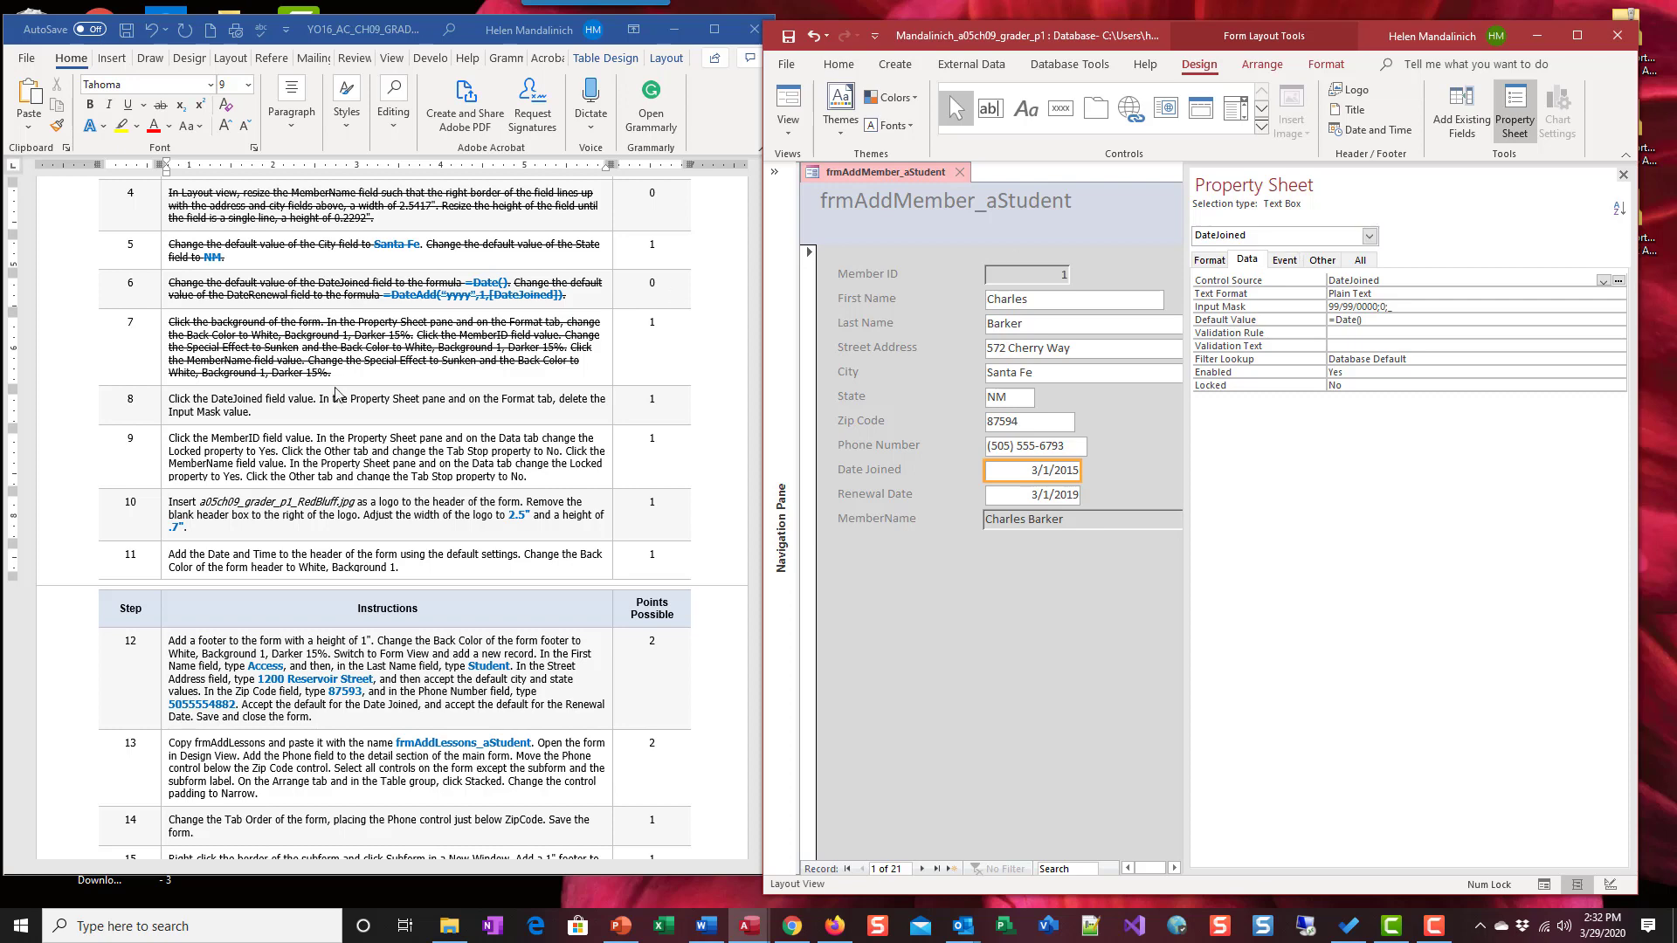
Switch to the Word instructions and highlight the words "the Format tab" in step 8 in yellow.
left_click(495, 410)
left_click_drag(483, 398, 552, 399)
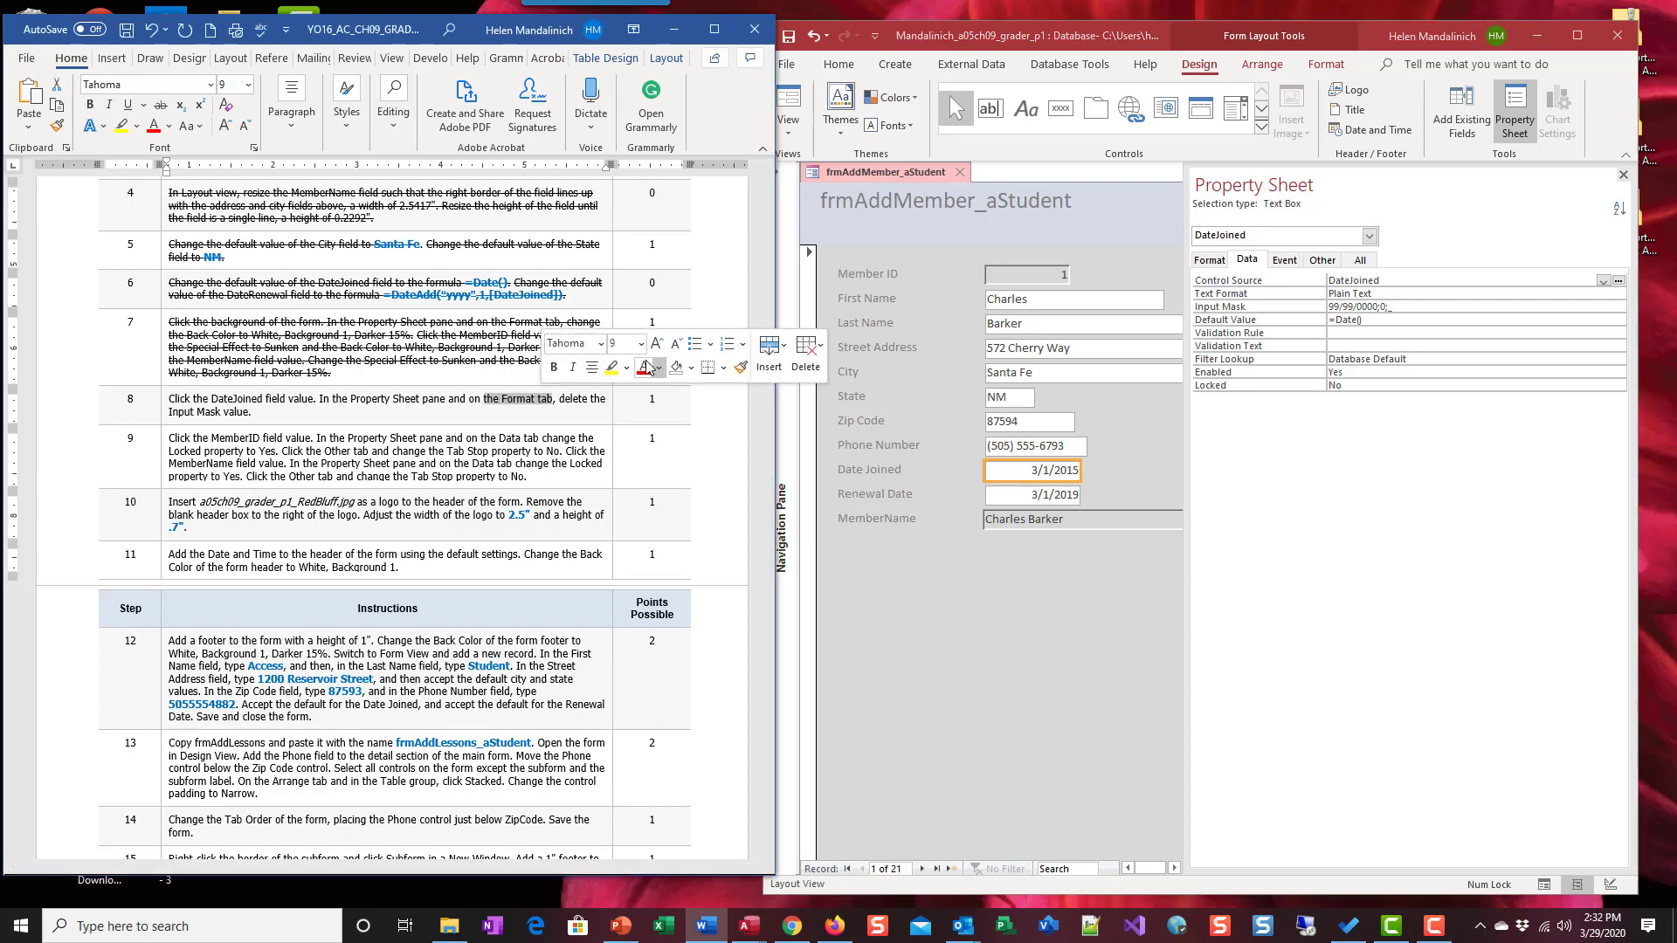
left_click(614, 369)
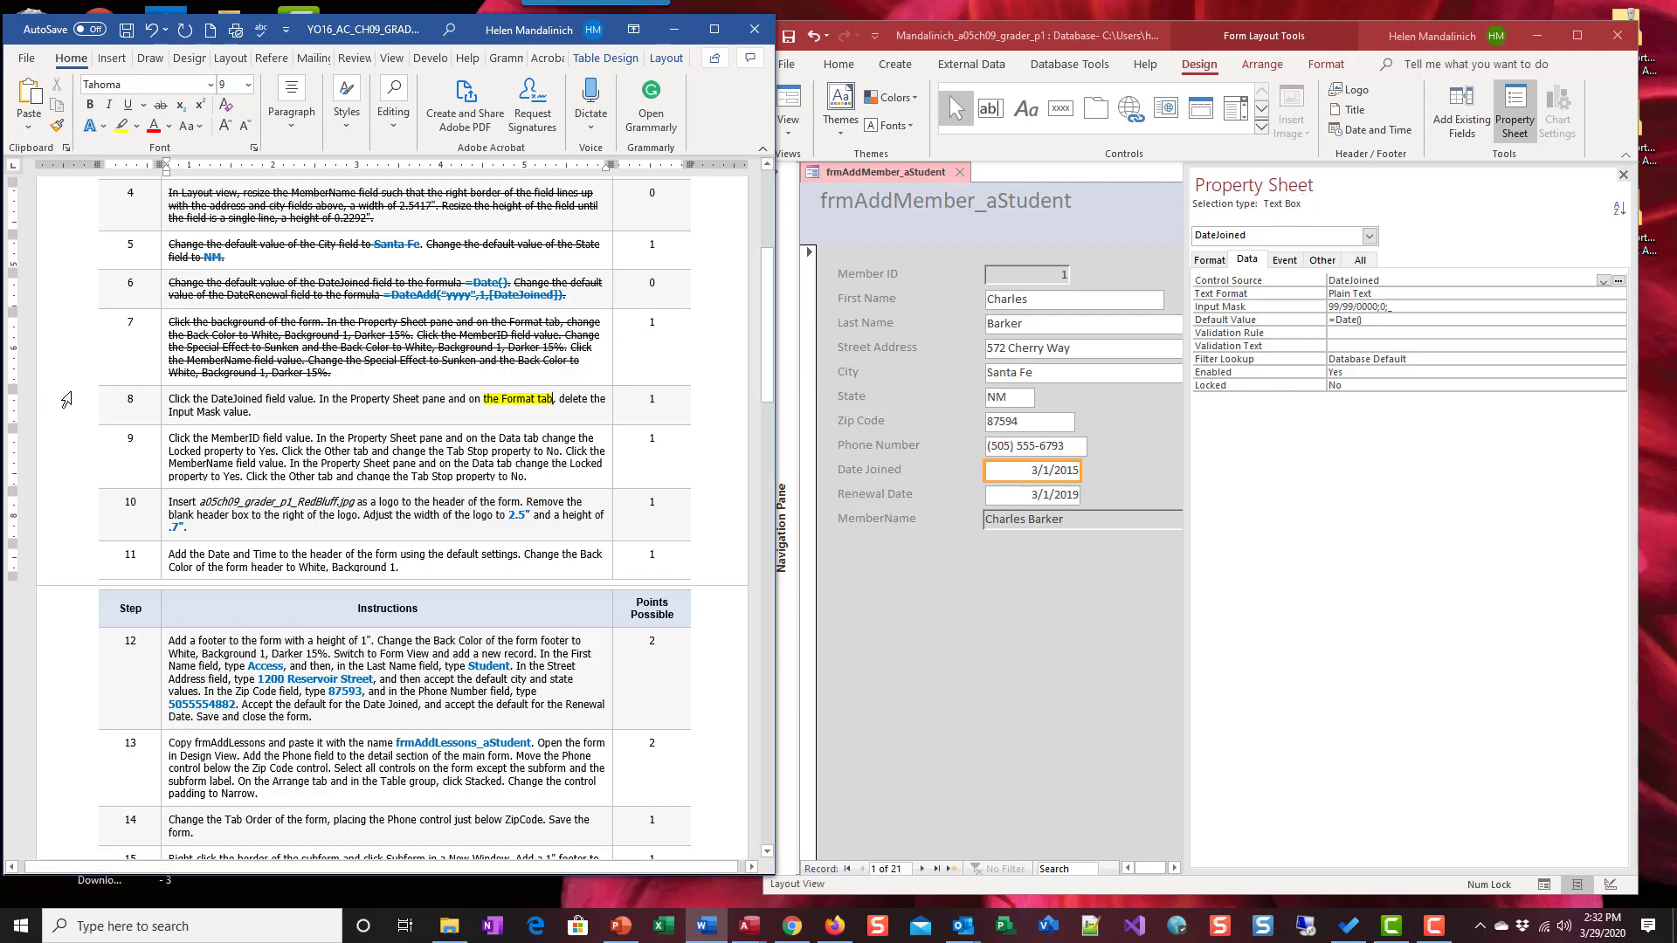
Back in Access, delete the Input Mask value of the DateJoined field.
left_click(1417, 305)
left_click_drag(1417, 305, 1277, 307)
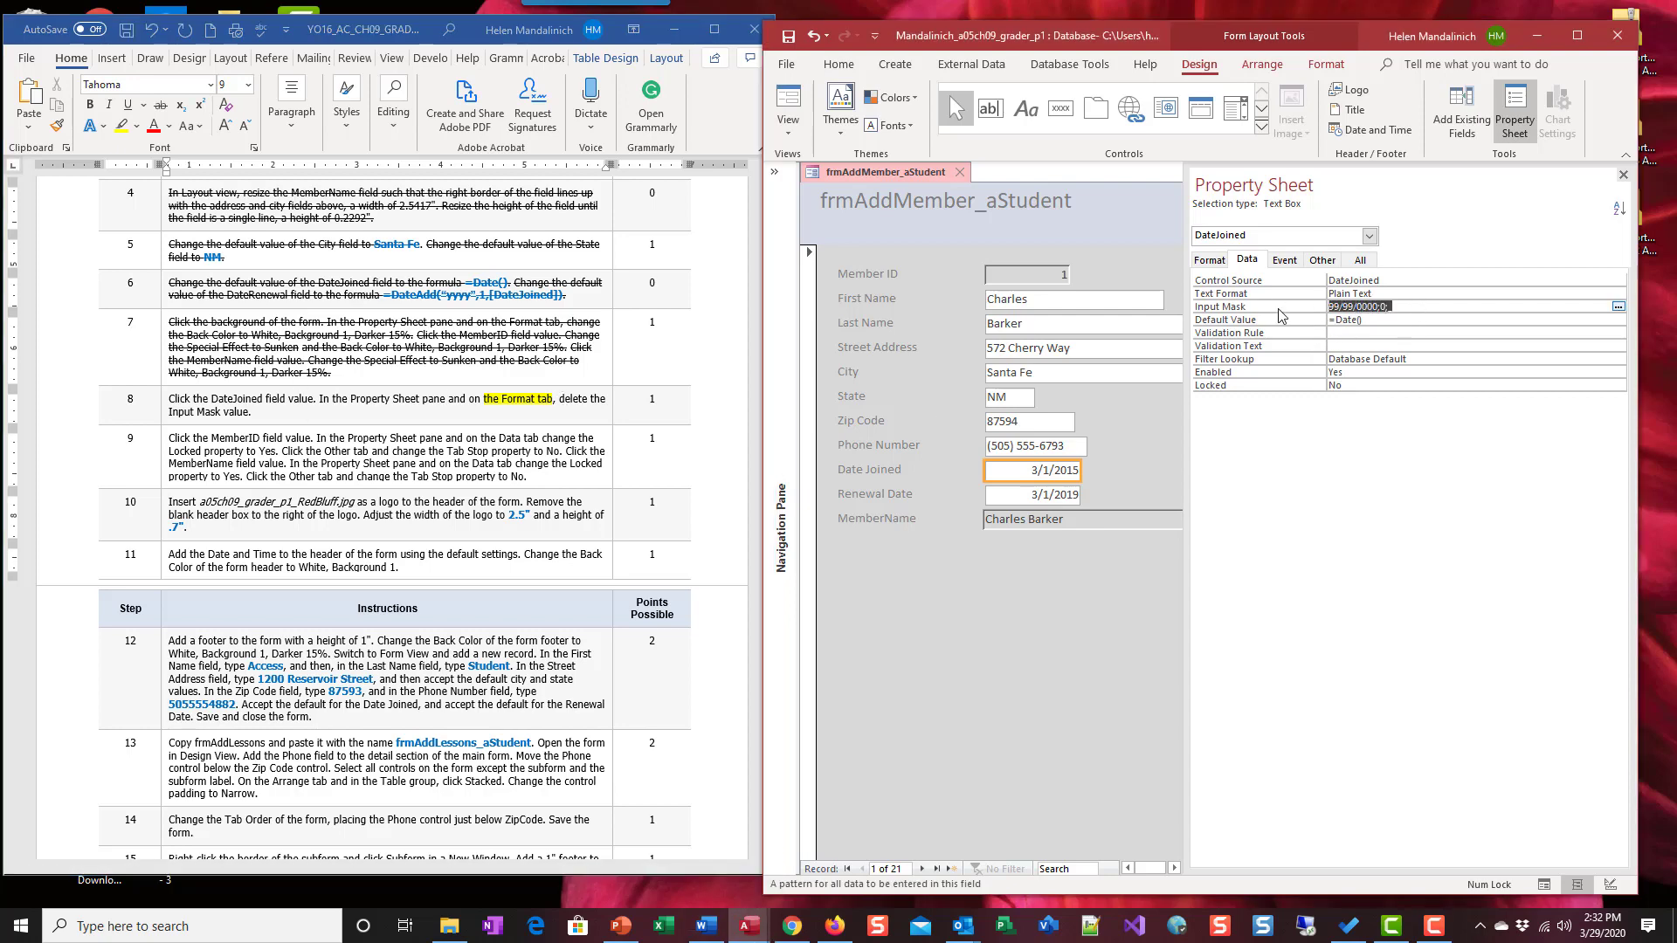
key("Delete")
left_click(1443, 323)
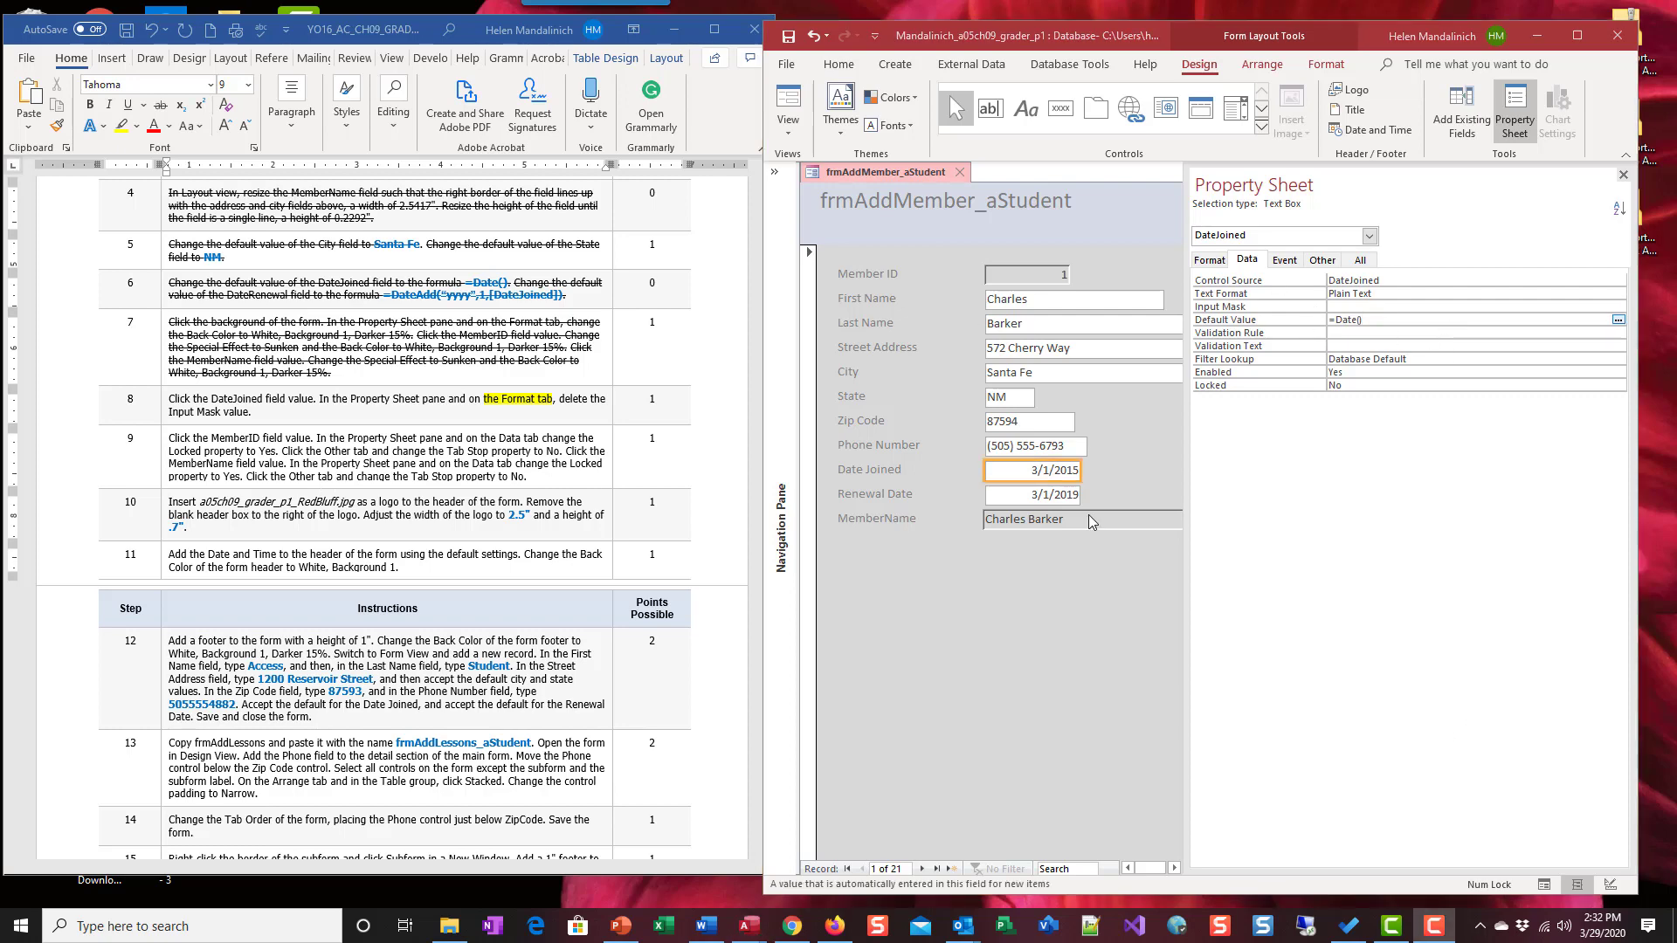
Switch to the Word instructions and strike through all of step 8.
left_click(250, 417)
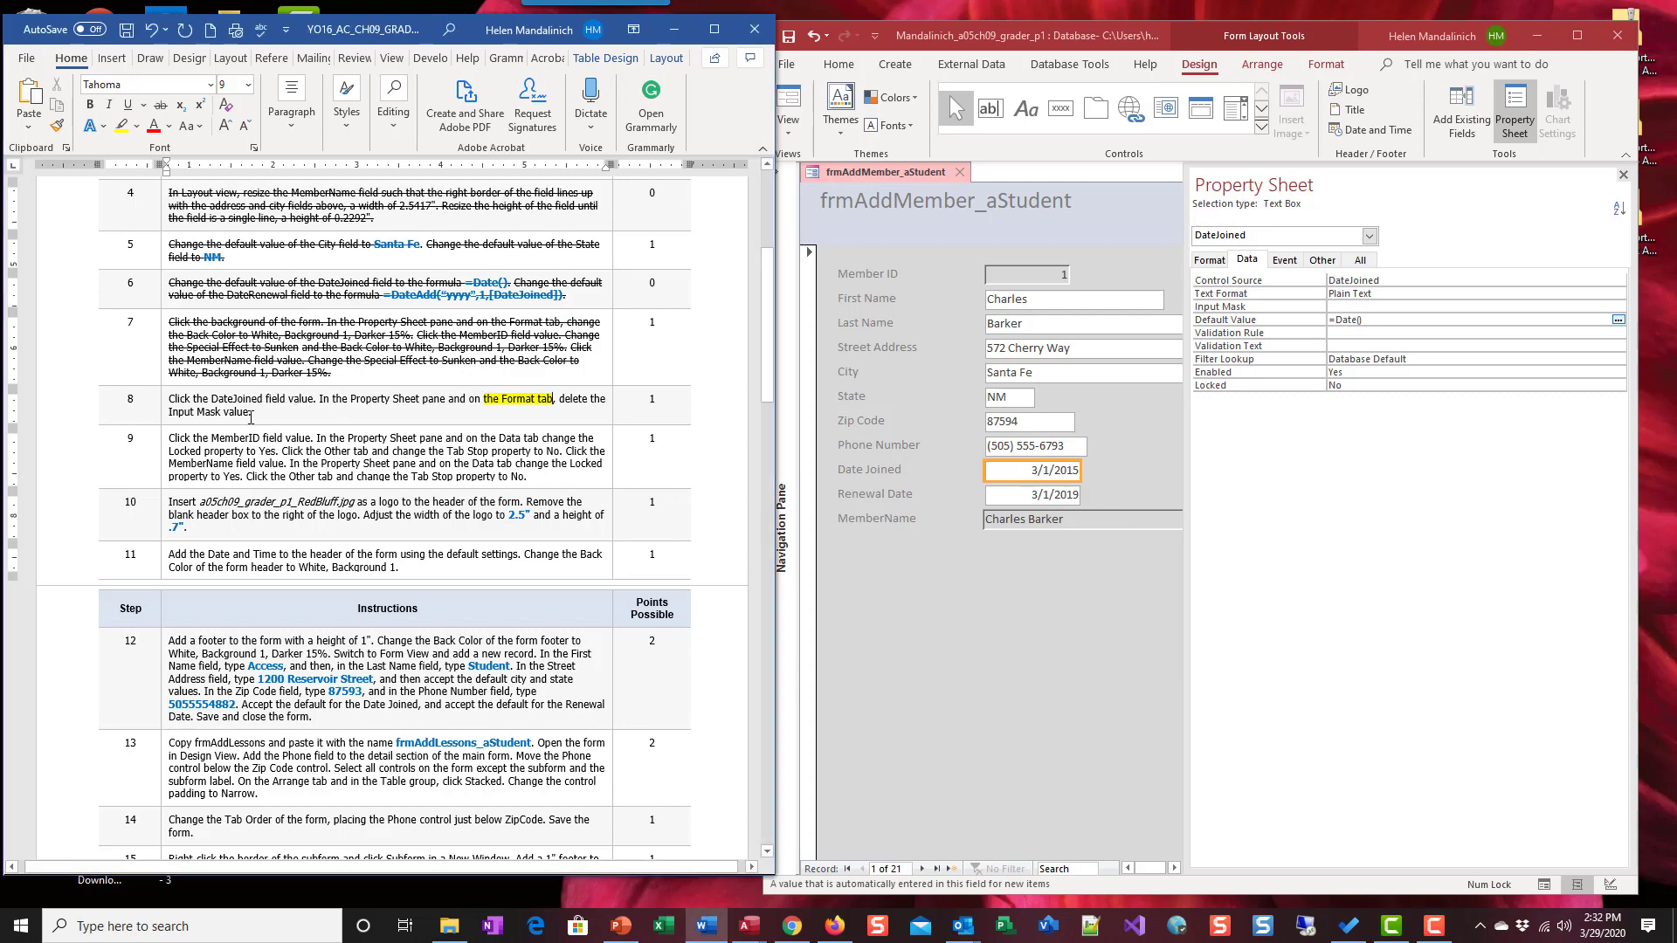
left_click_drag(251, 418, 168, 398)
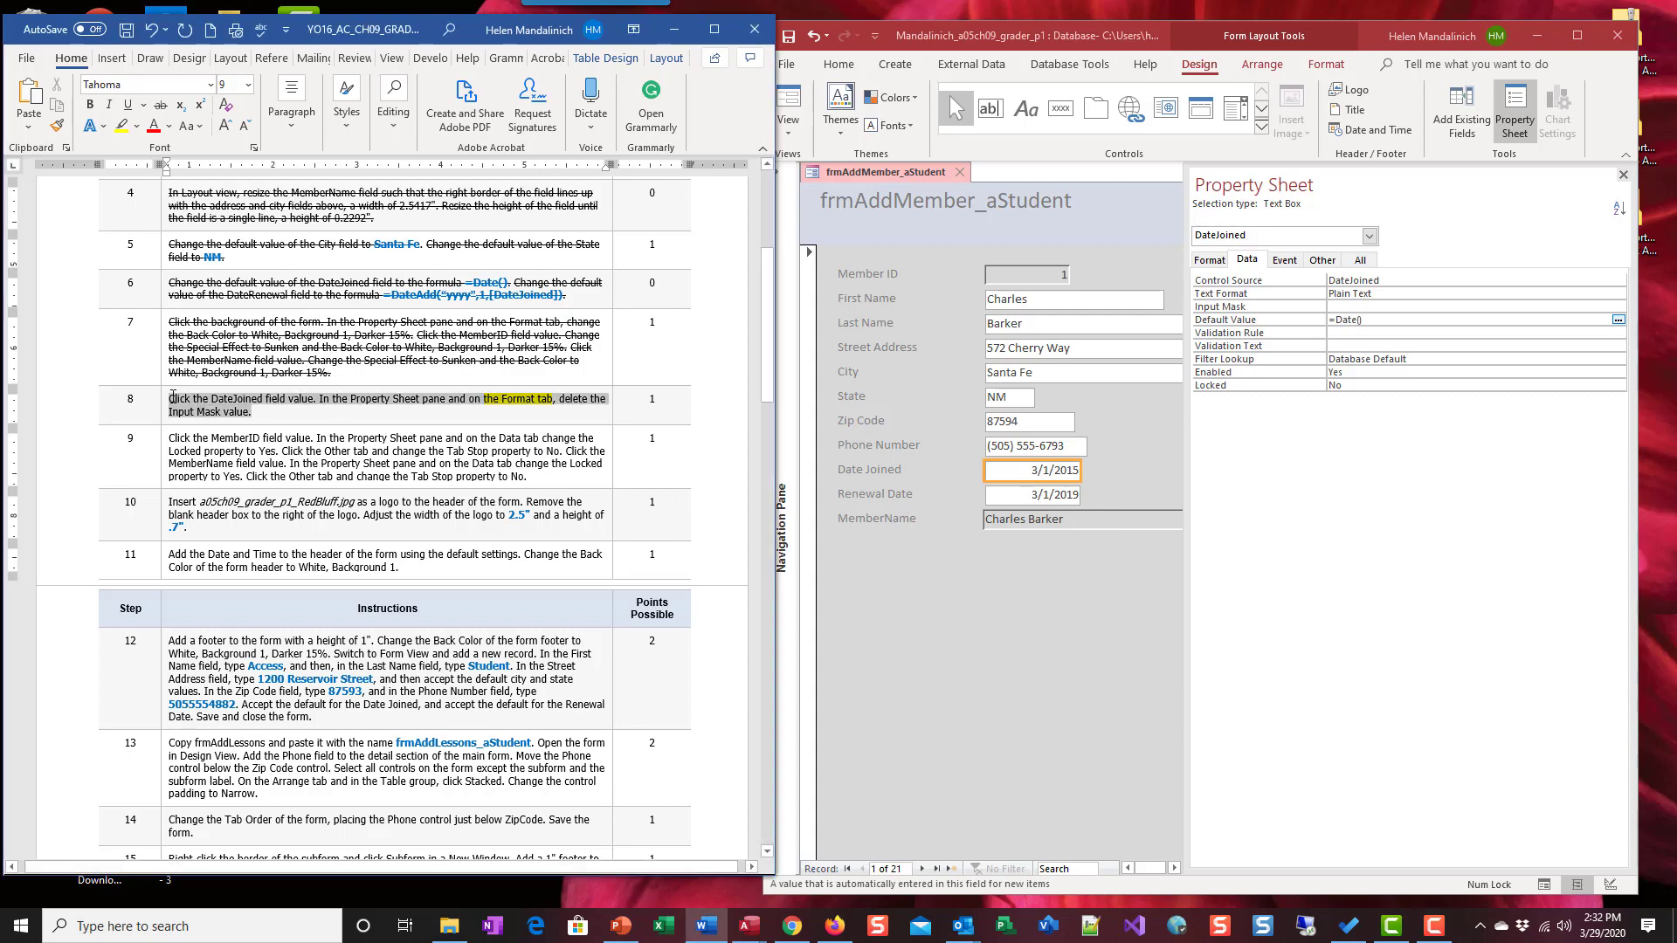
left_click(161, 107)
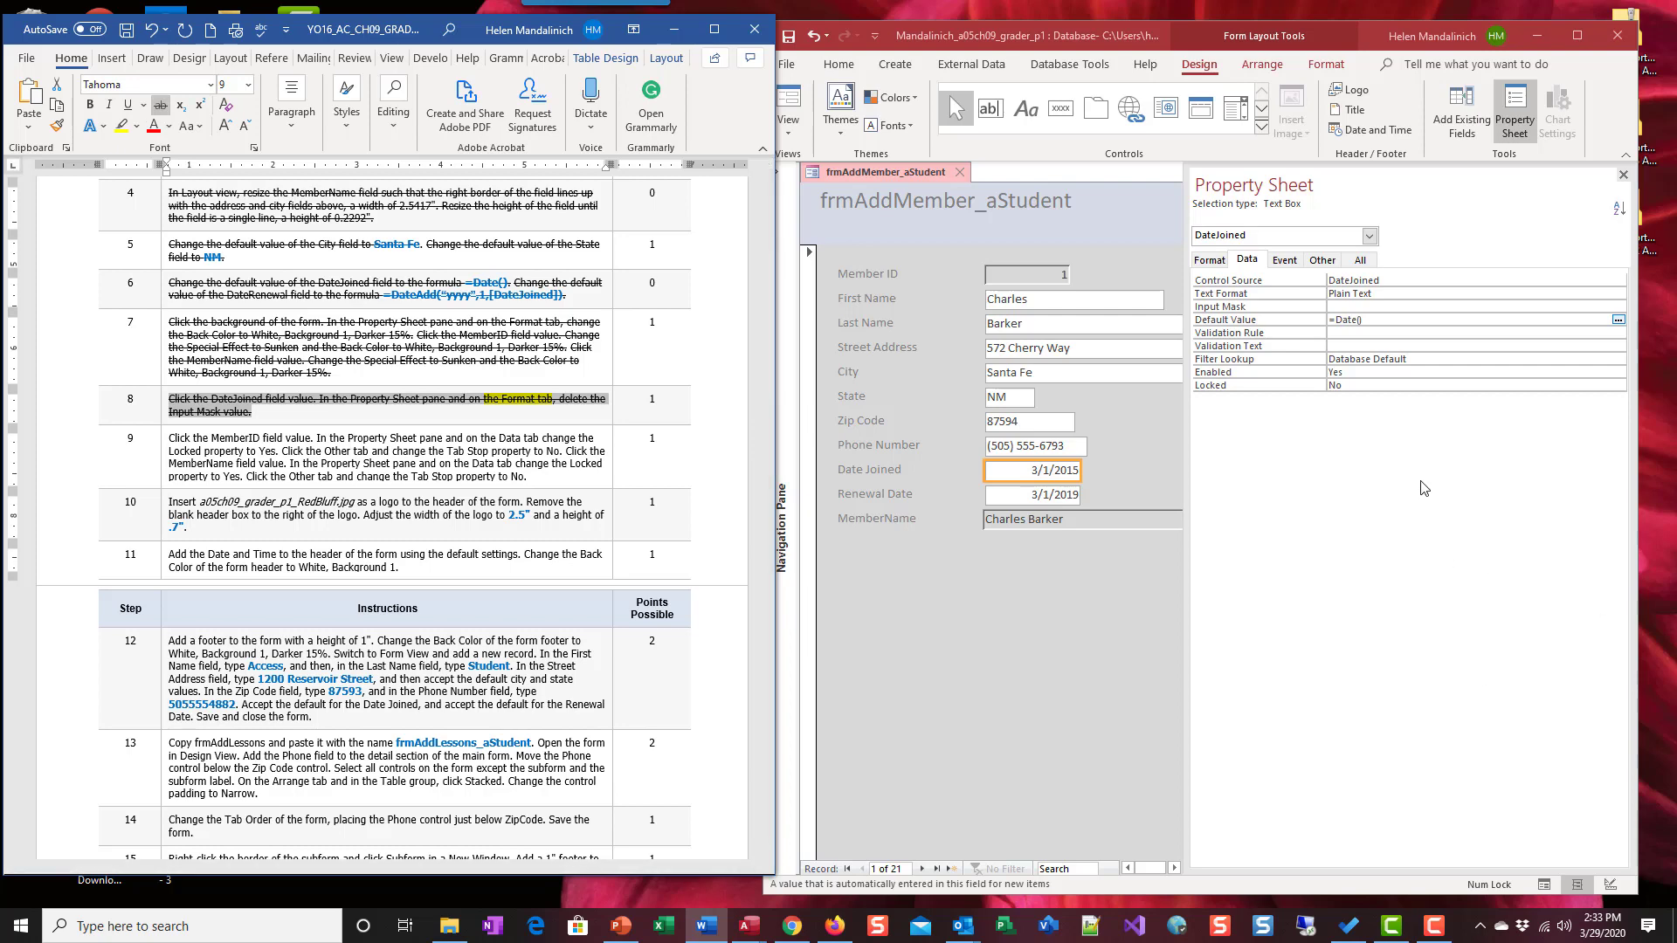
Return to Access, close the Property Sheet, save the form and switch it to Form view.
left_click(1625, 182)
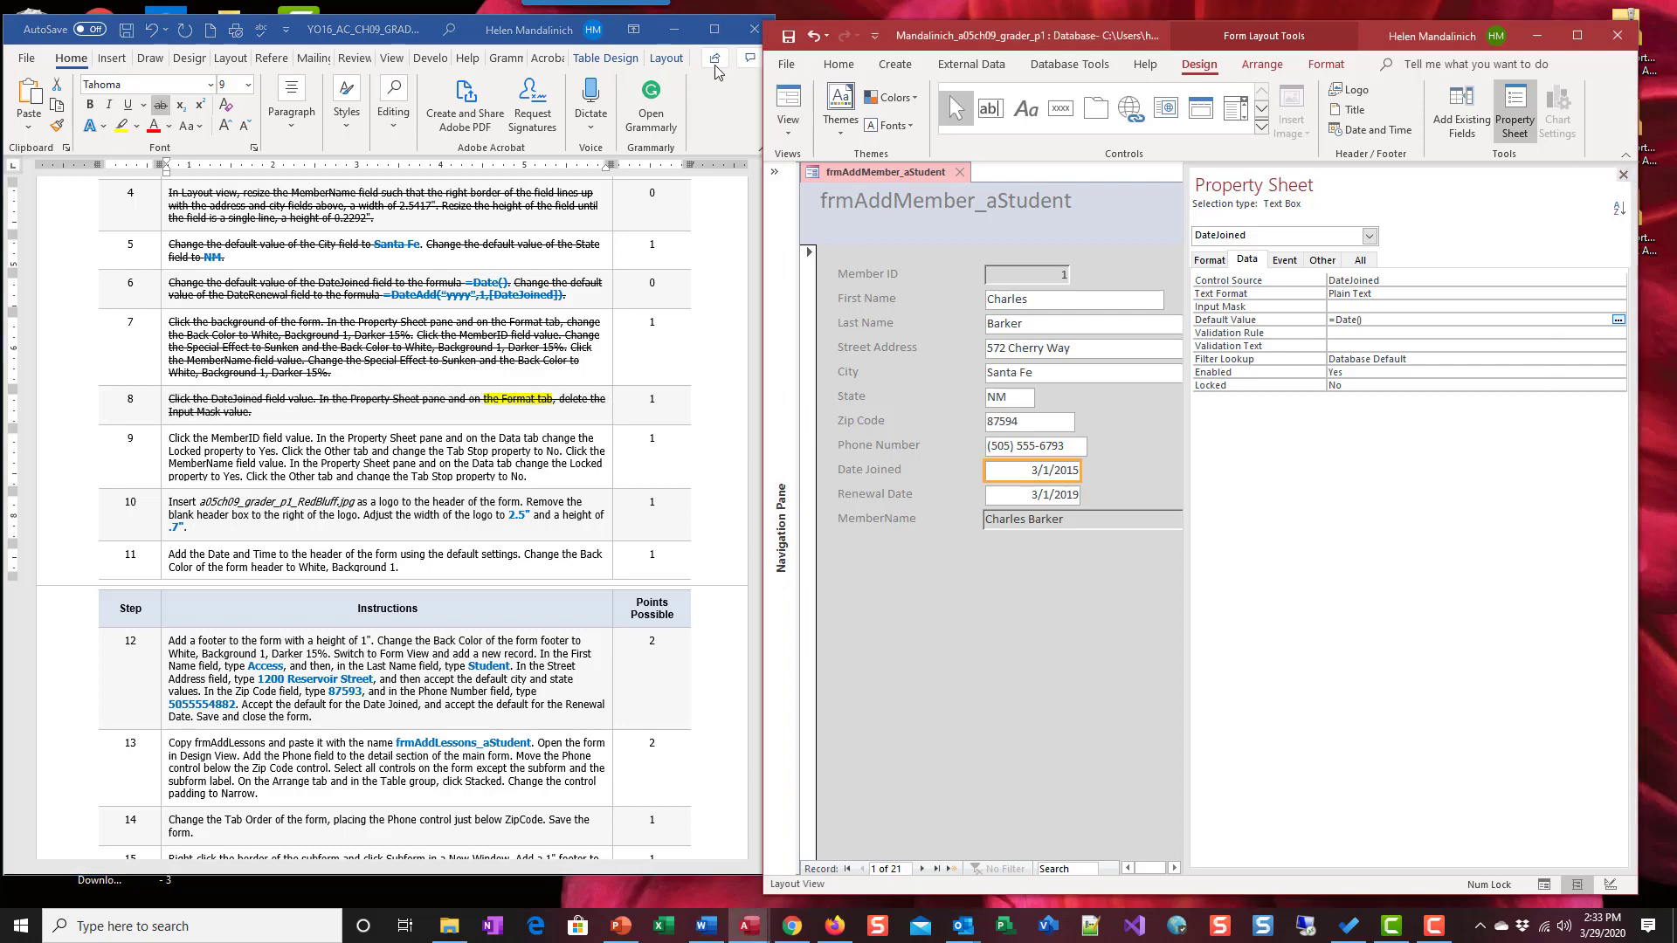
left_click(1624, 177)
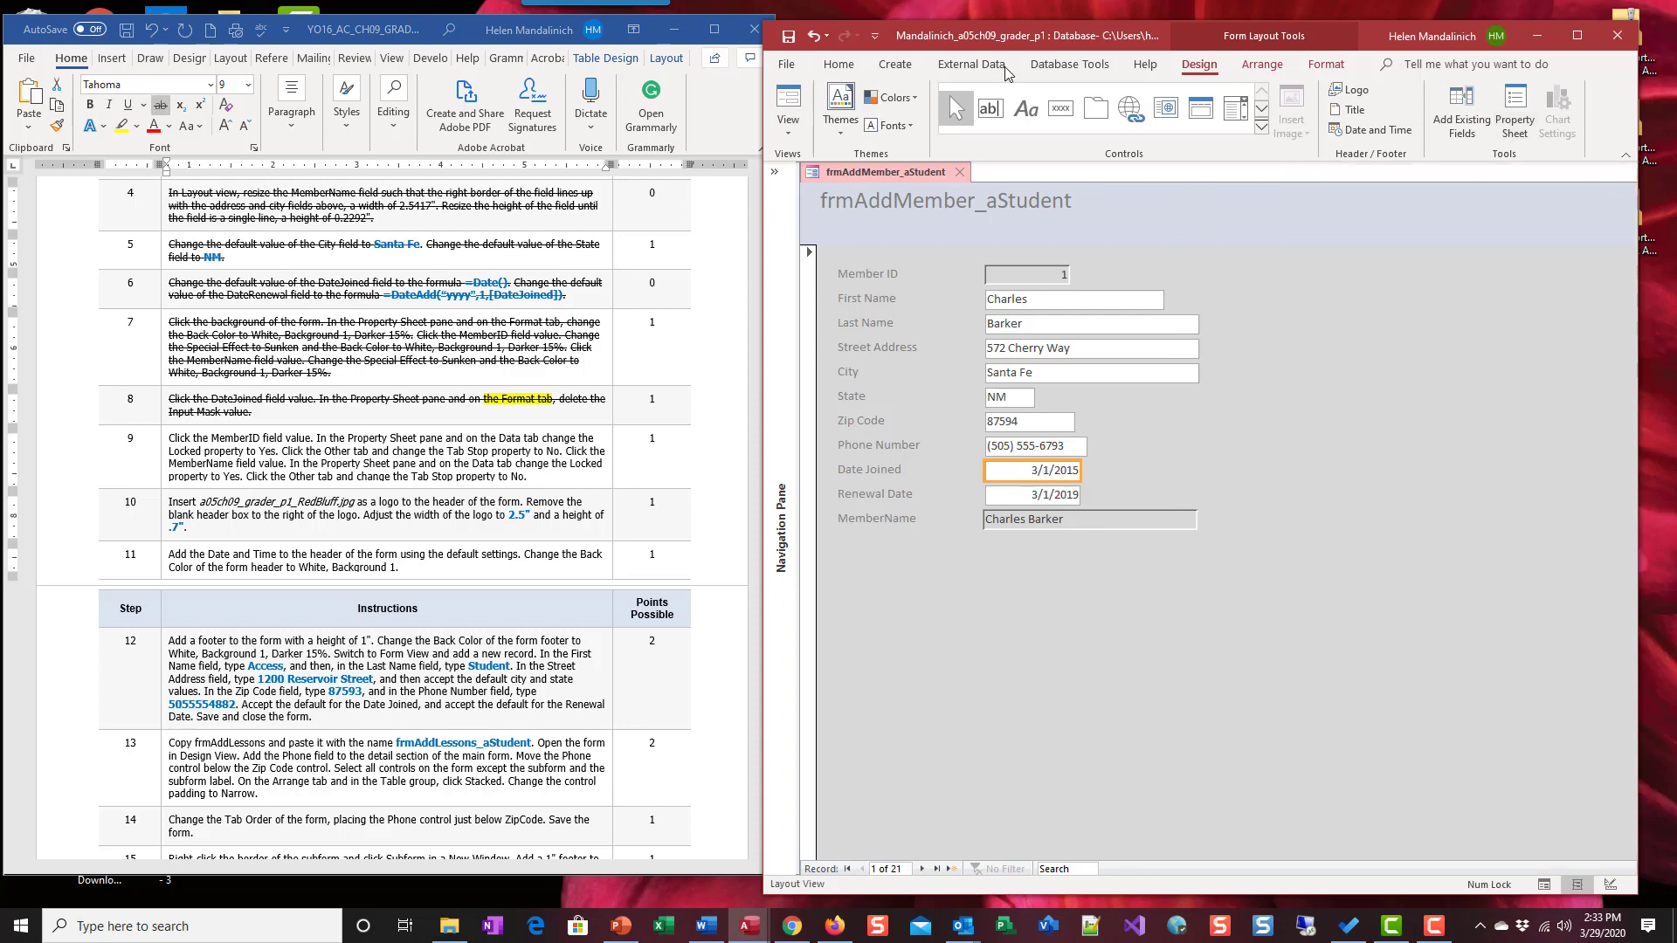
left_click(788, 39)
left_click(791, 100)
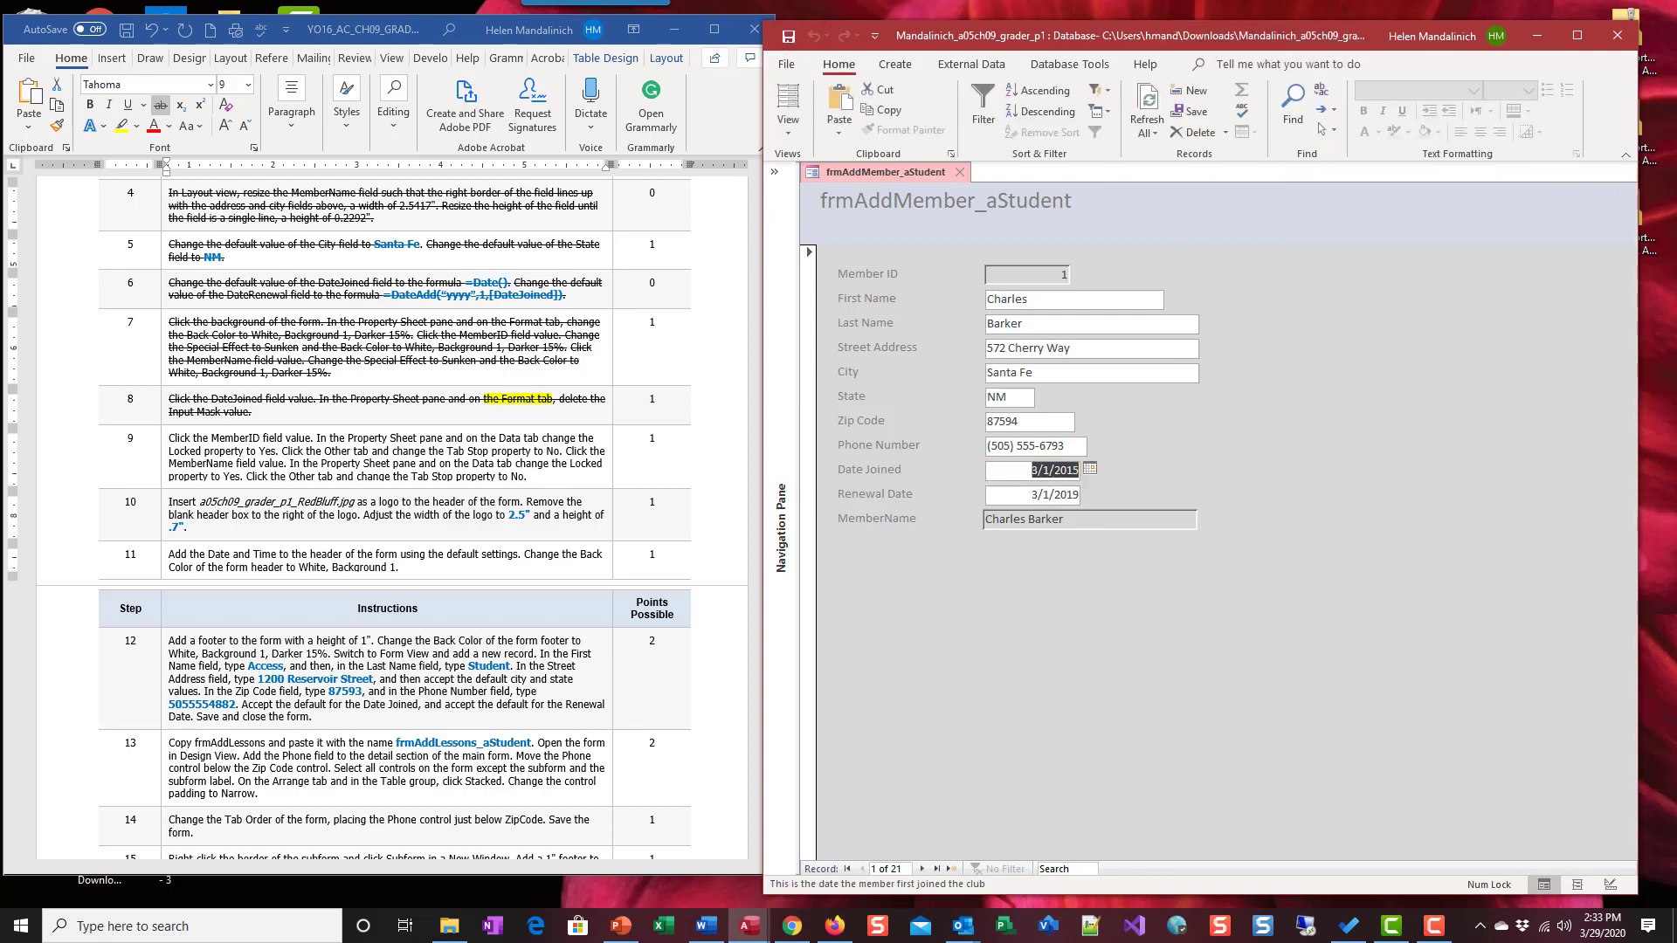
Move through the form's fields from First Name into the second record to examine which fields the tab order stops at.
left_click(1085, 297)
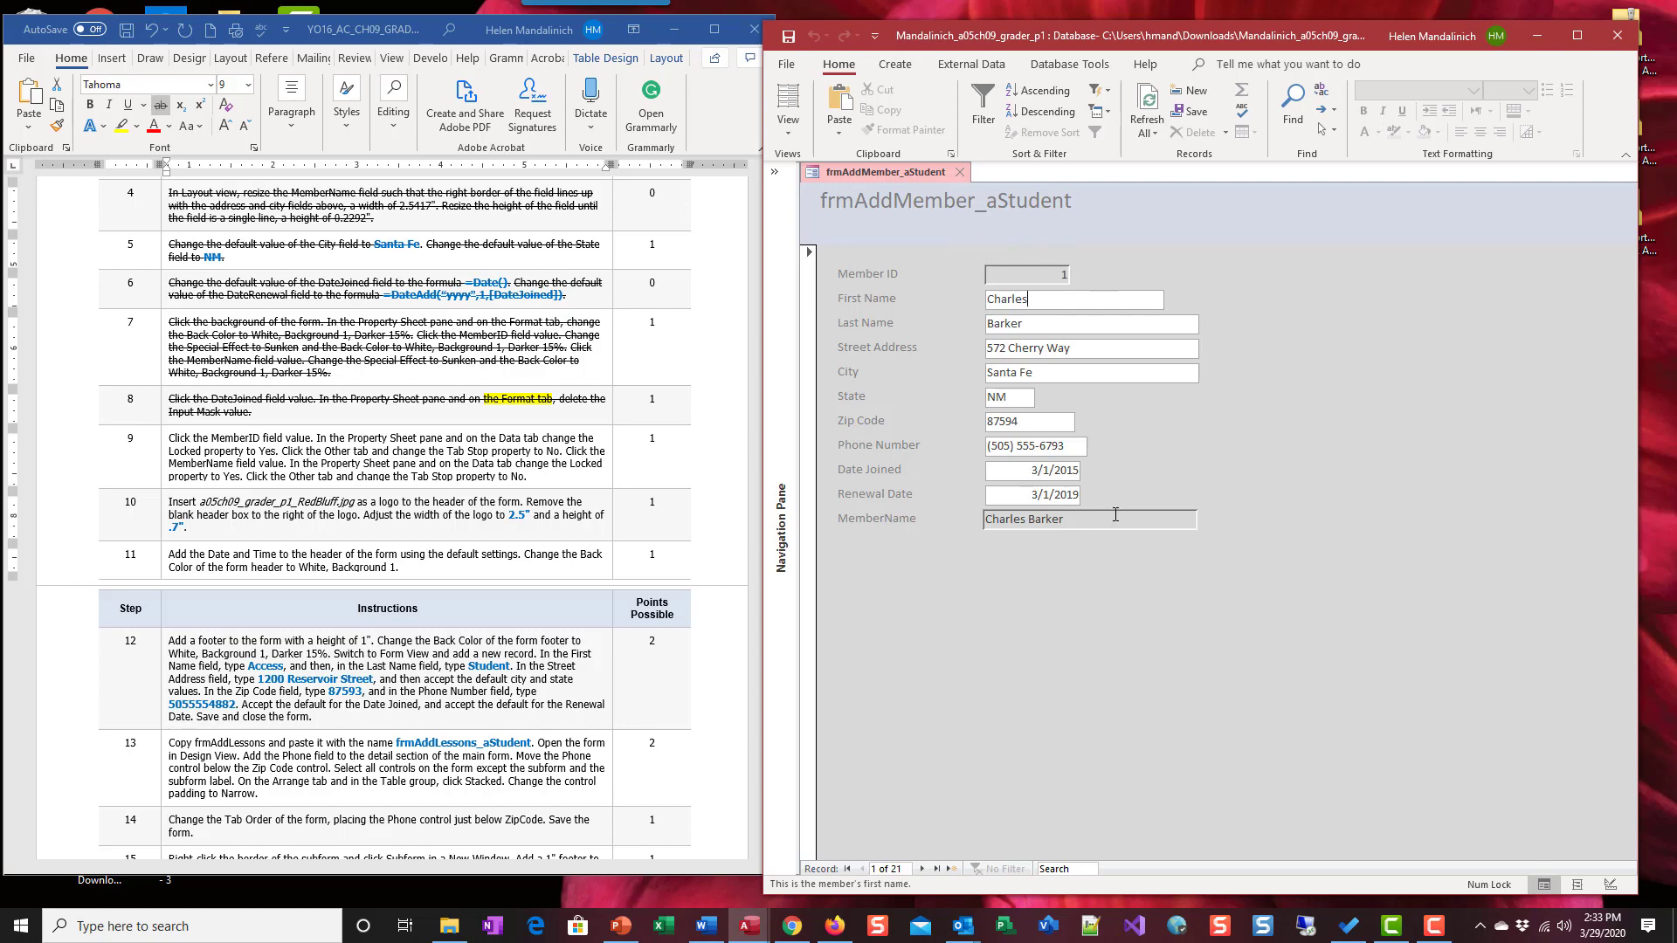
key("Tab")
key("Tab")
key("Tab")
key("Tab")
key("Tab")
key("Tab")
key("Tab")
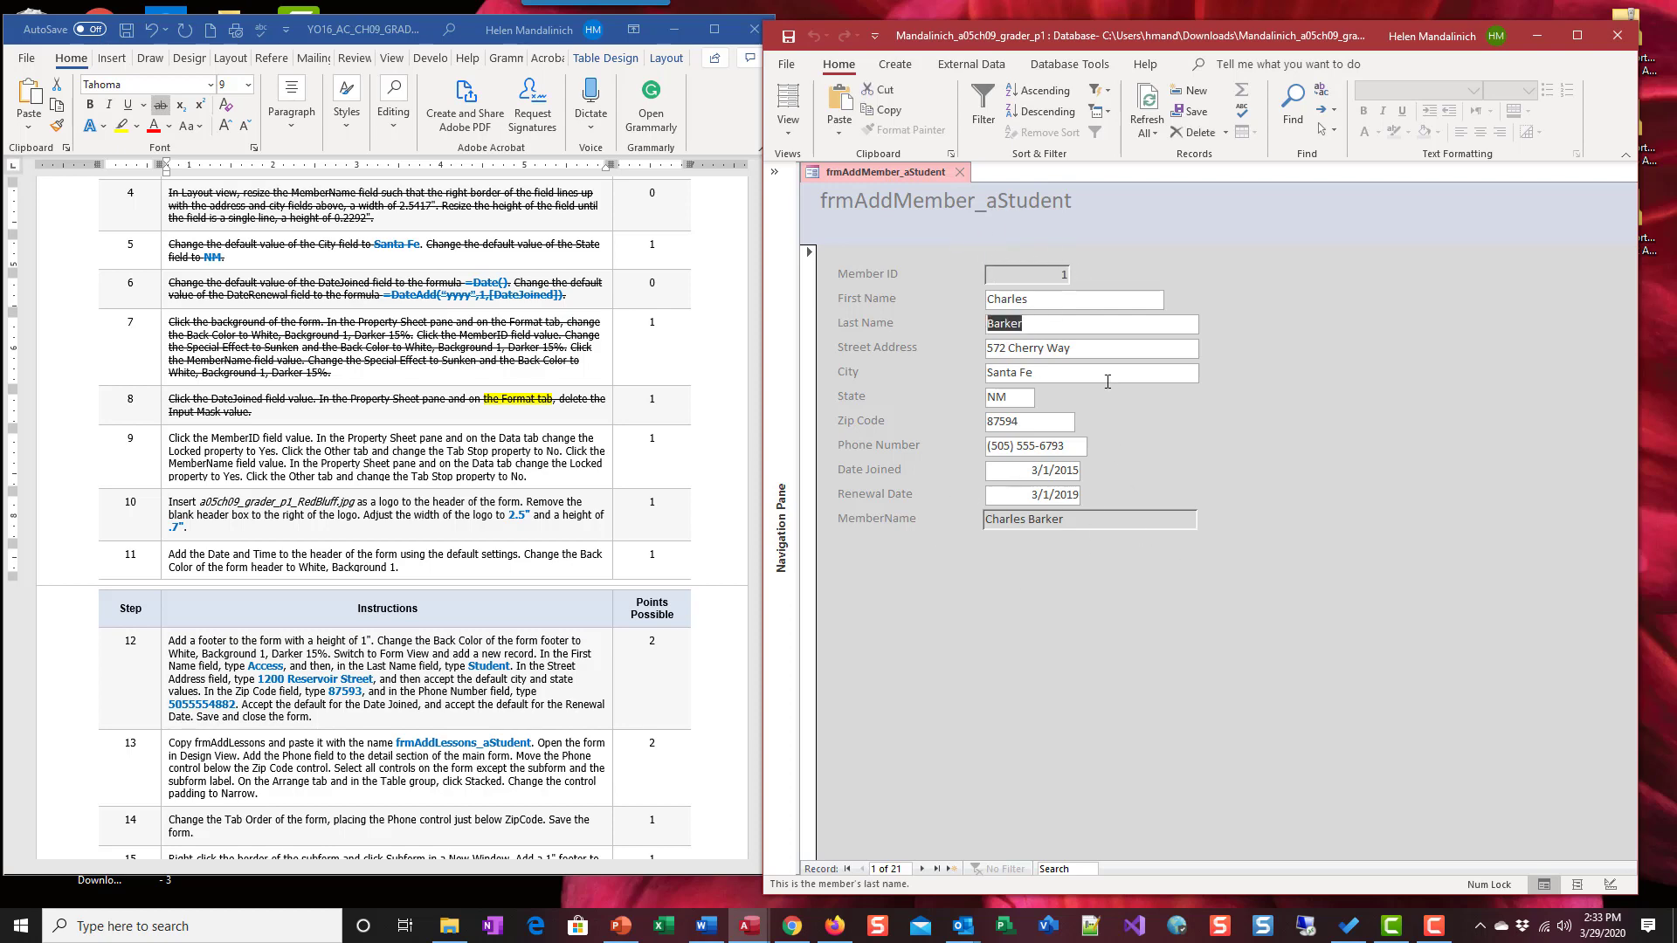
key("Tab")
key("Tab")
key("Tab")
key("Tab")
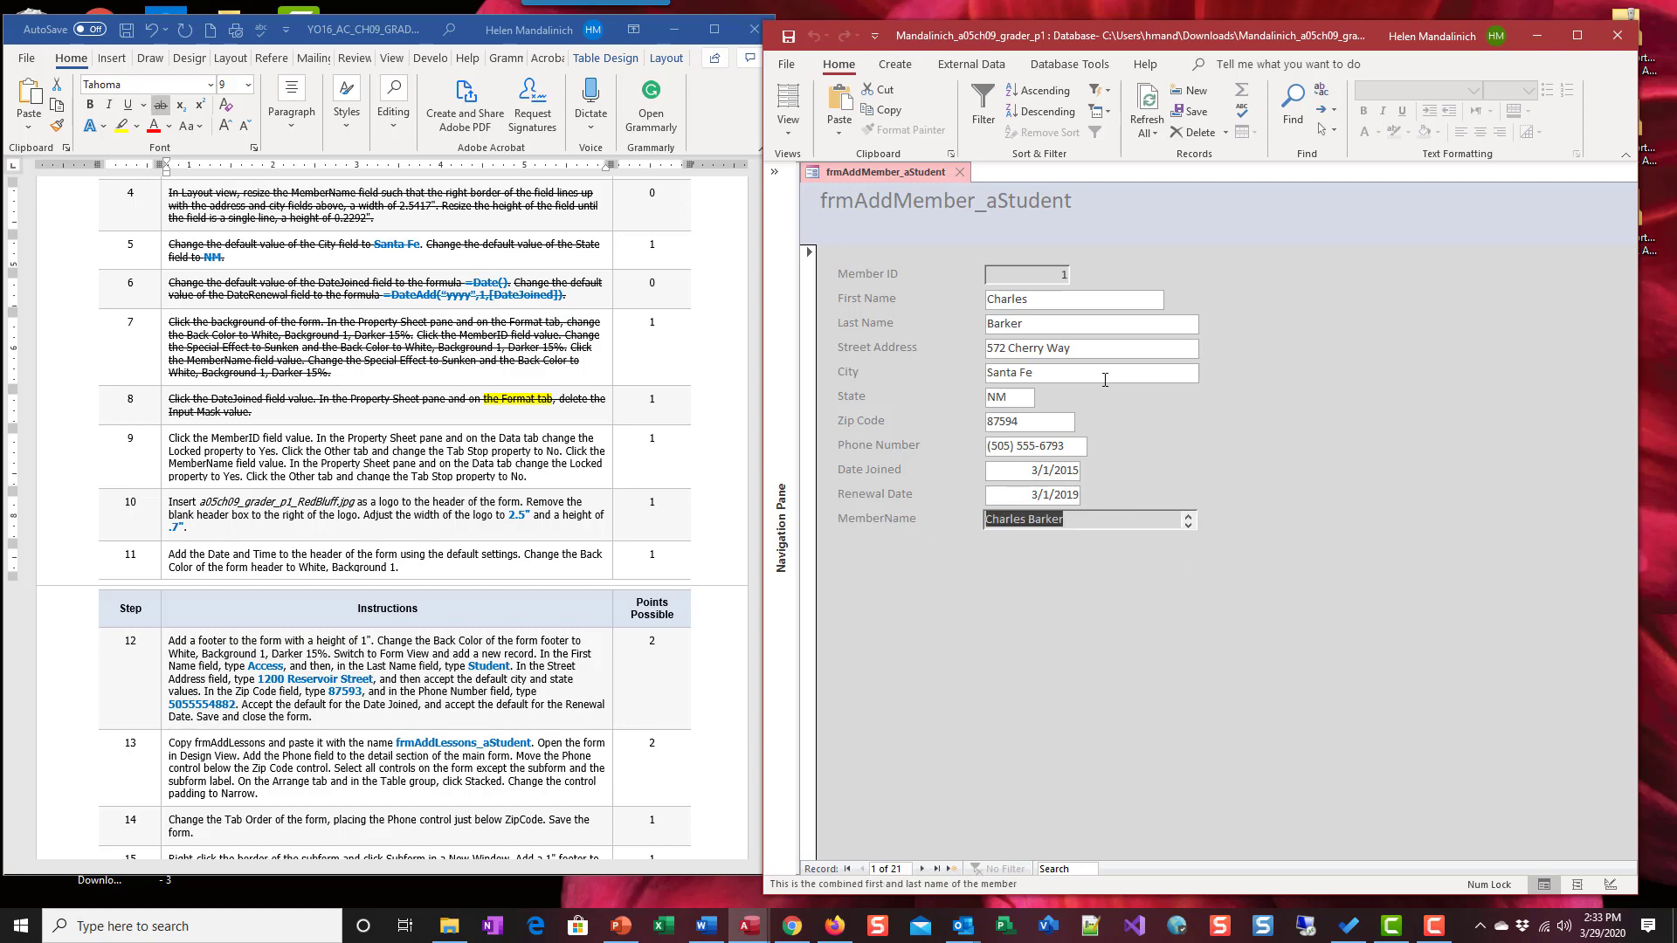
key("Tab")
key("Tab")
key("Tab")
key("Tab")
key("Tab")
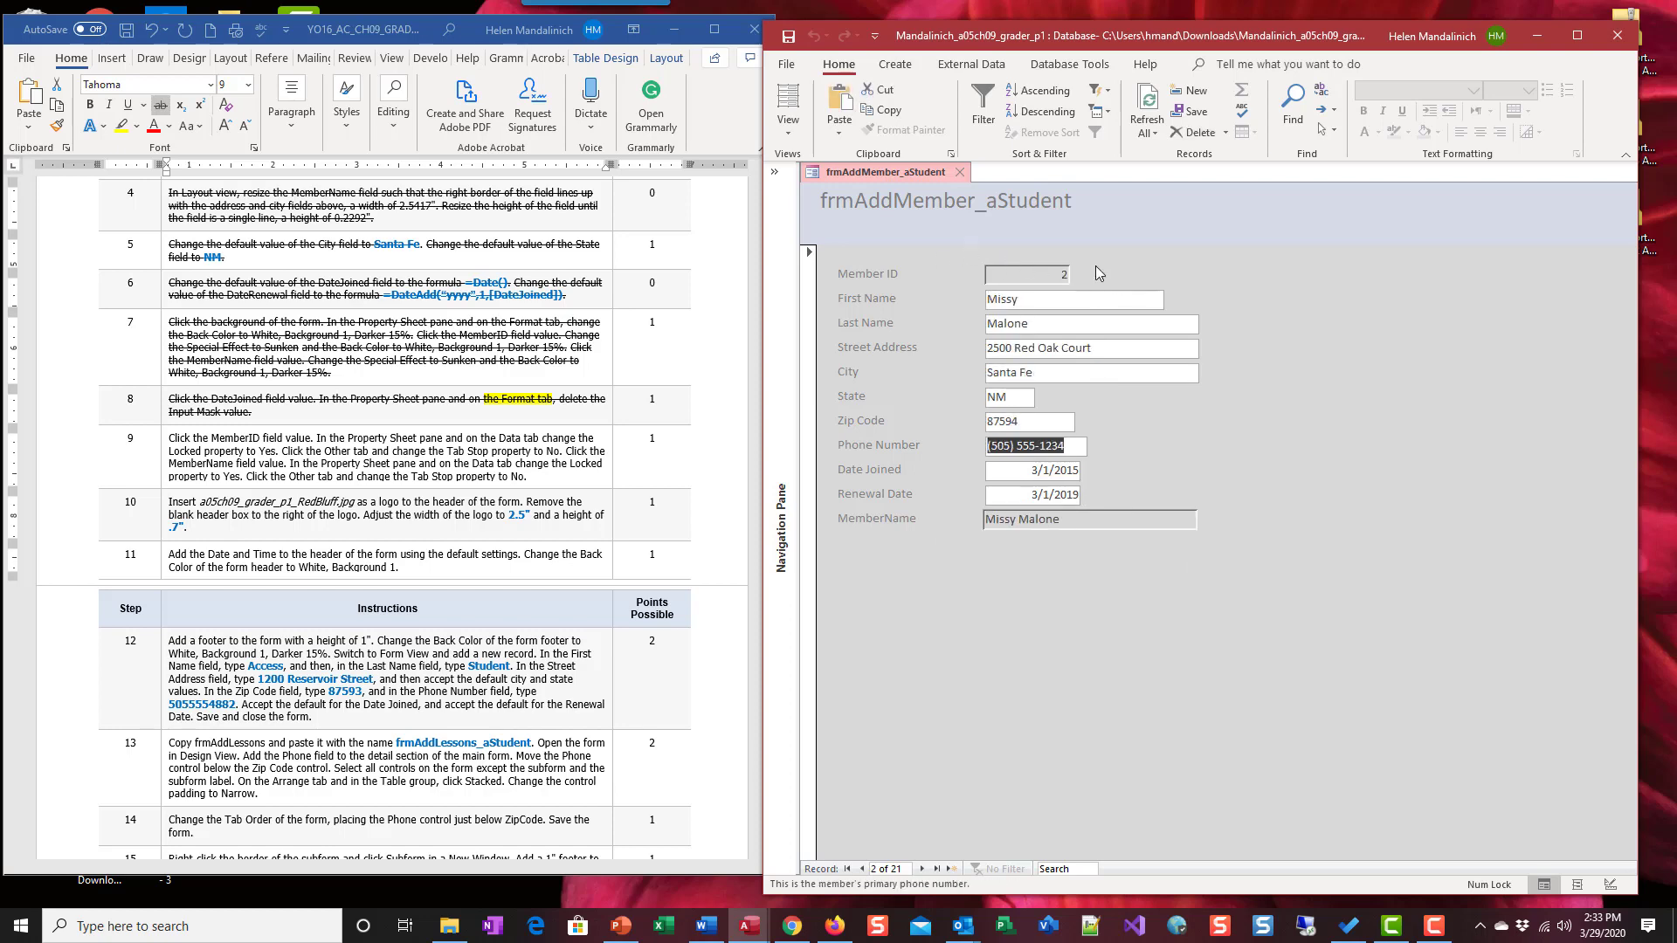
key("Tab")
key("Tab")
key("Tab")
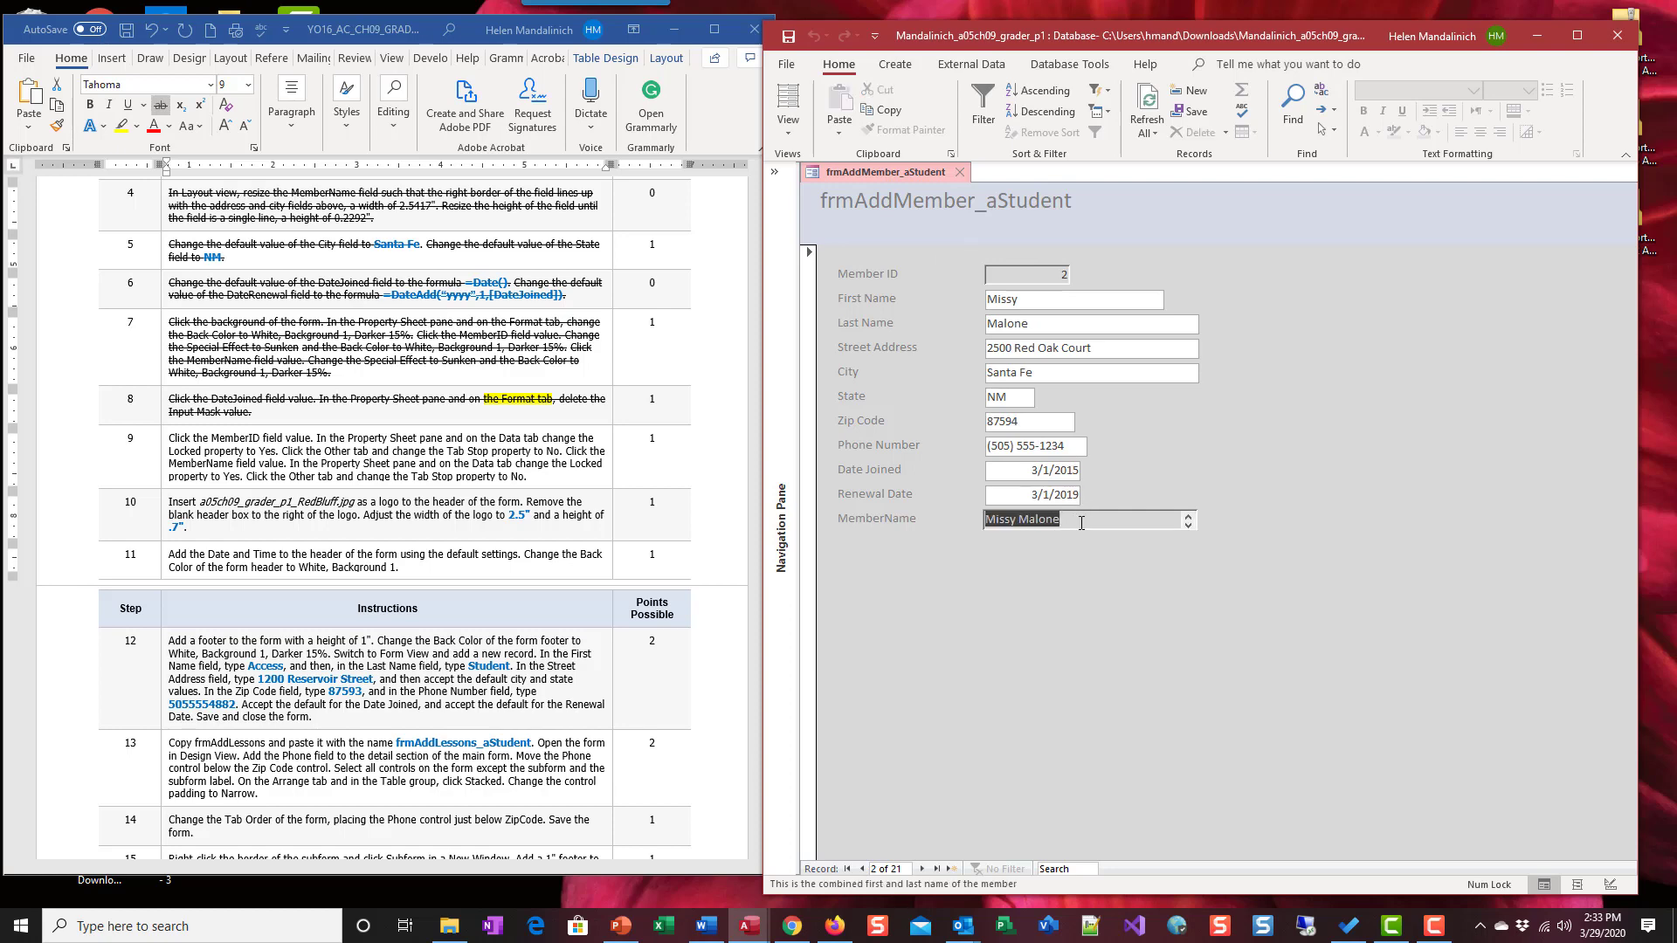